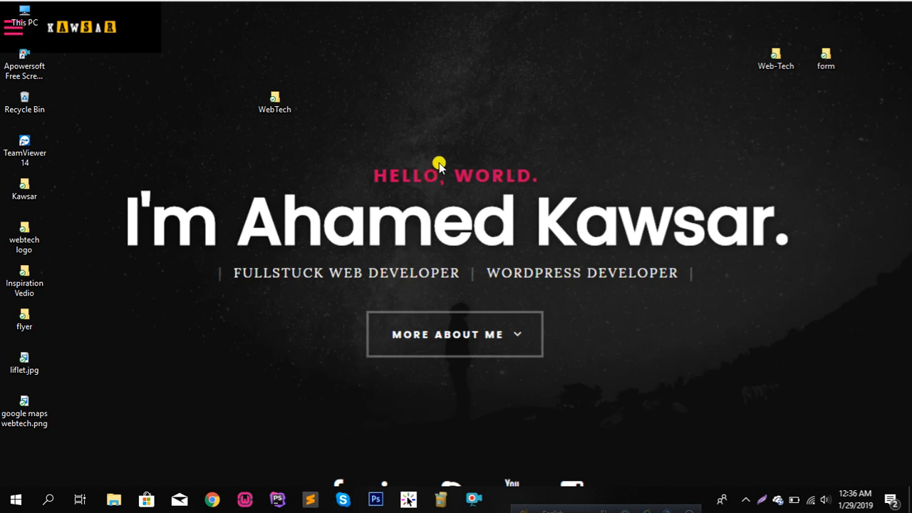
Open wordpress.org in a new Chrome tab and reach the WordPress 5.0.3 download page
{"action": "left_click", "coordinate": [214, 501]}
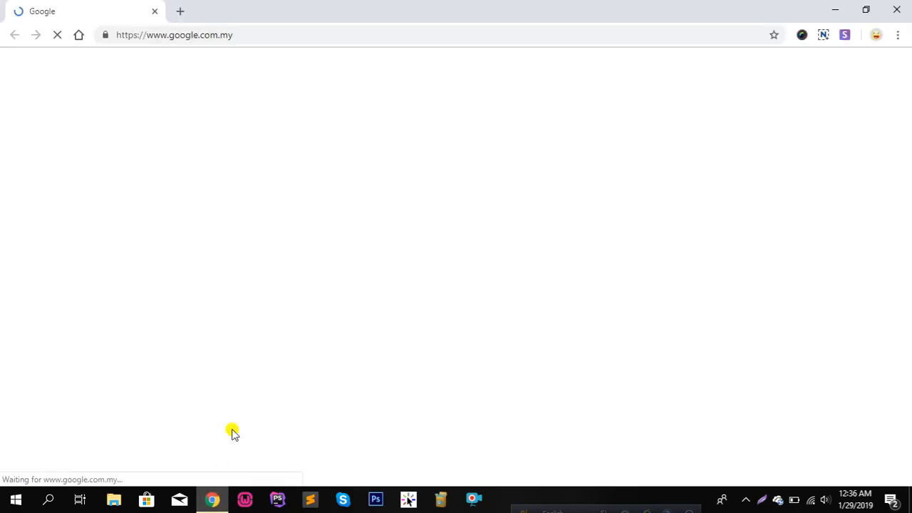
{"action": "left_click", "coordinate": [182, 13]}
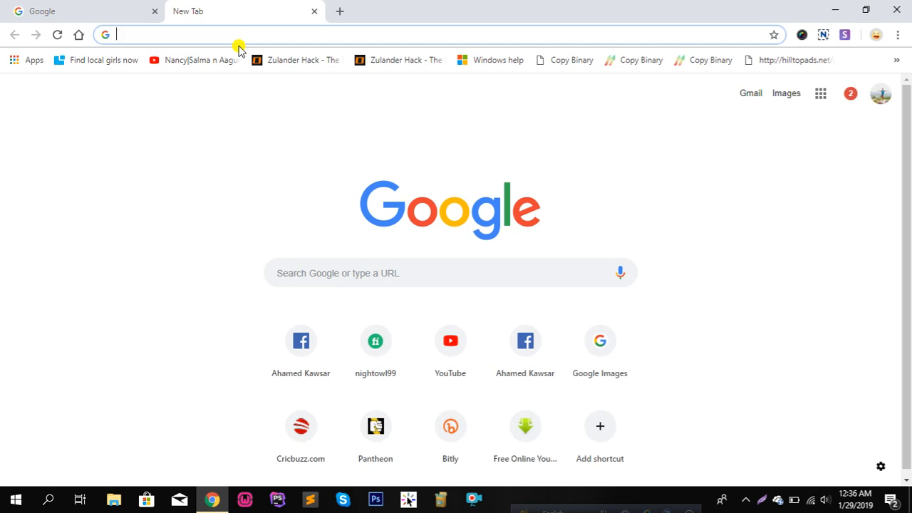
{"action": "type", "text": "wo"}
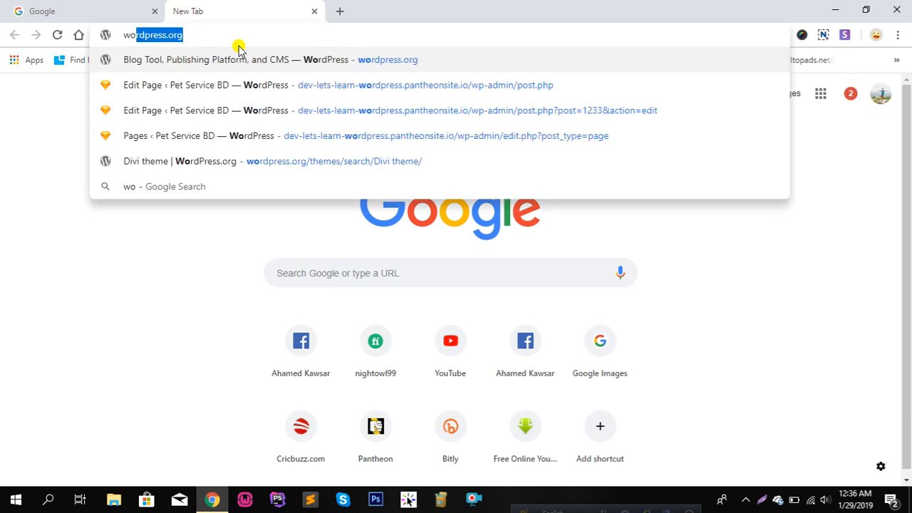
{"action": "key", "text": "Return"}
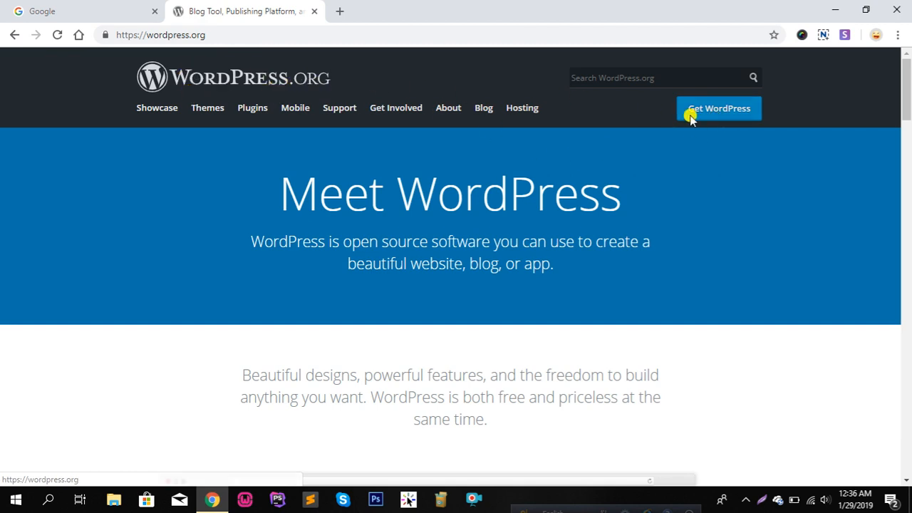
{"action": "left_click", "coordinate": [720, 115]}
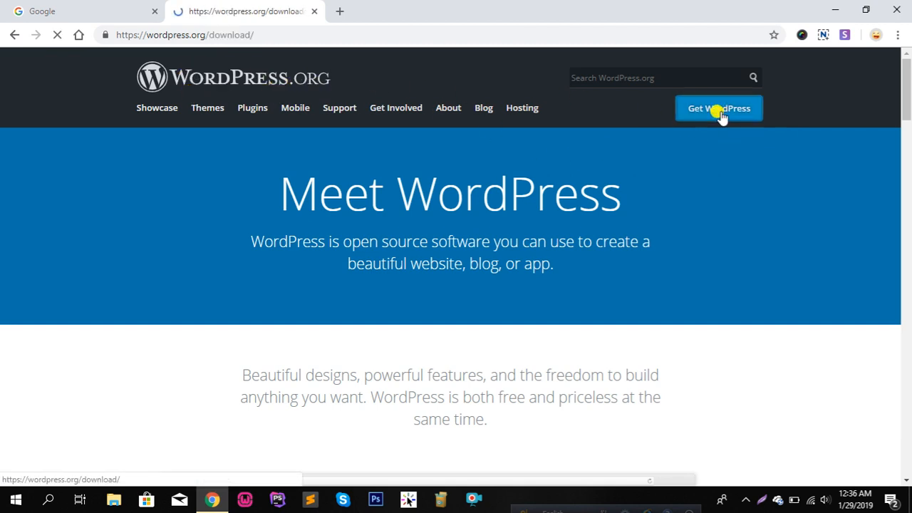
{"action": "scroll", "coordinate": [627, 200], "scroll_direction": "down", "scroll_amount": 3}
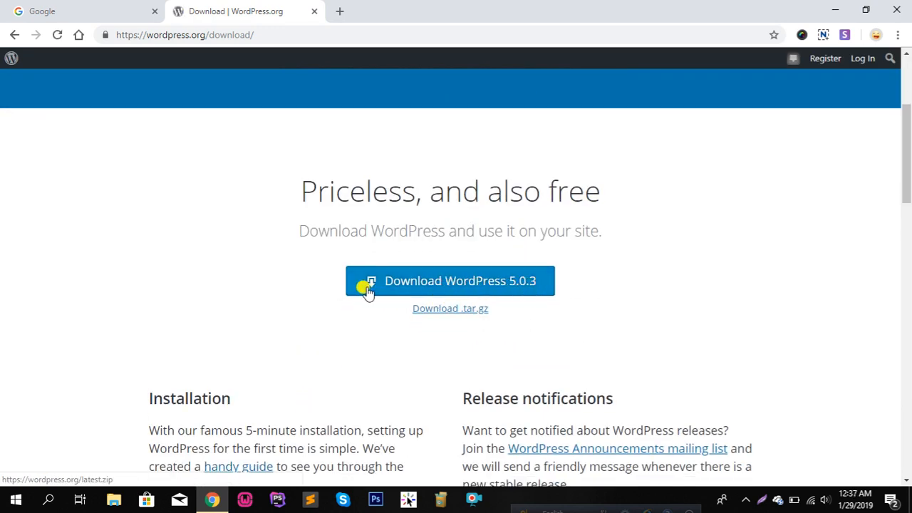
Download wordpress-5.0.3.zip (10.8 MB) and bring up the finished download's options
{"action": "left_click", "coordinate": [478, 283]}
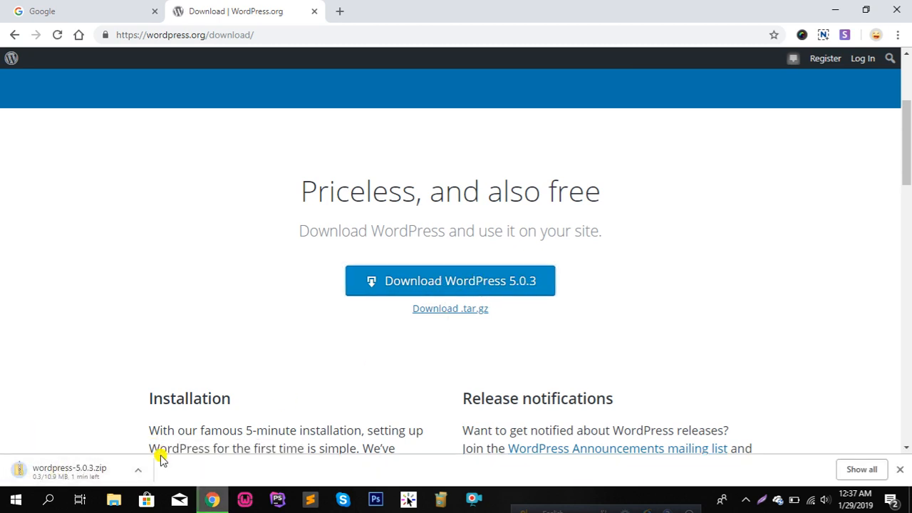
{"action": "scroll", "coordinate": [181, 387], "scroll_direction": "down", "scroll_amount": 4}
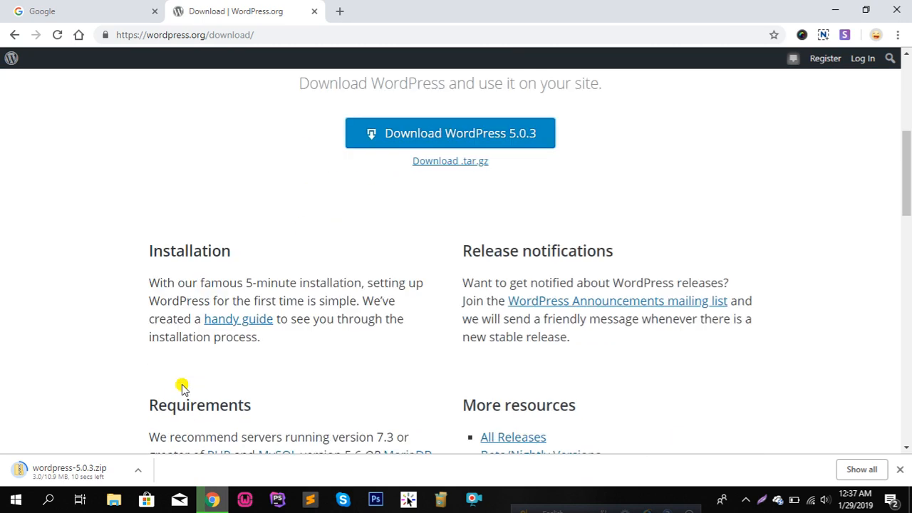
{"action": "scroll", "coordinate": [174, 442], "scroll_direction": "up", "scroll_amount": 1}
{"action": "scroll", "coordinate": [175, 442], "scroll_direction": "up", "scroll_amount": 6}
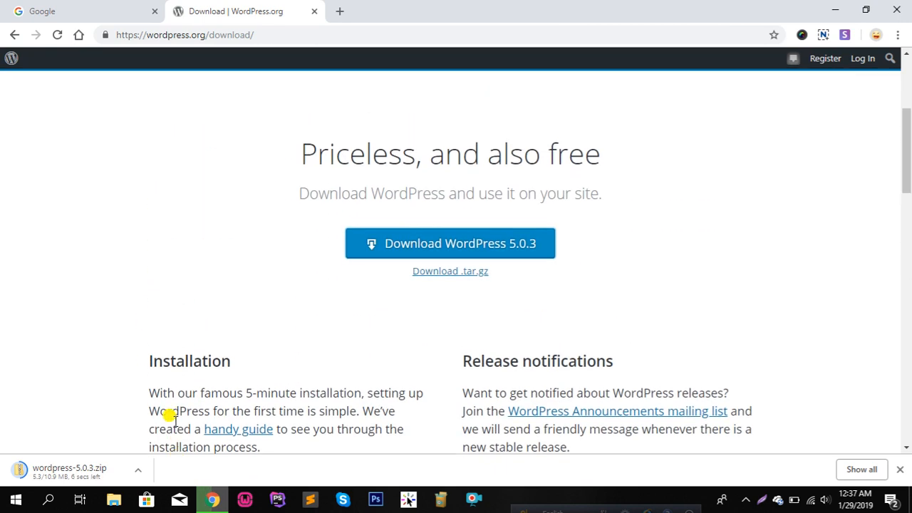
{"action": "scroll", "coordinate": [252, 216], "scroll_direction": "down", "scroll_amount": 10}
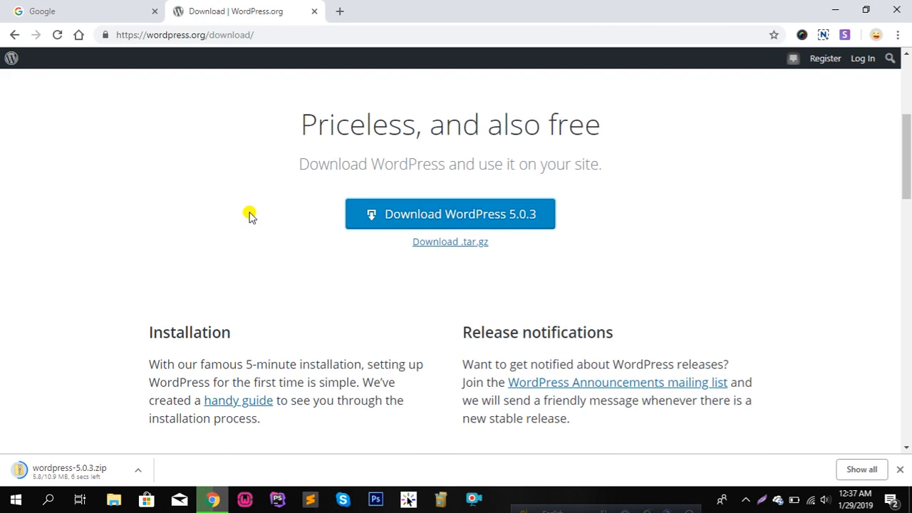
{"action": "scroll", "coordinate": [393, 300], "scroll_direction": "down", "scroll_amount": 8}
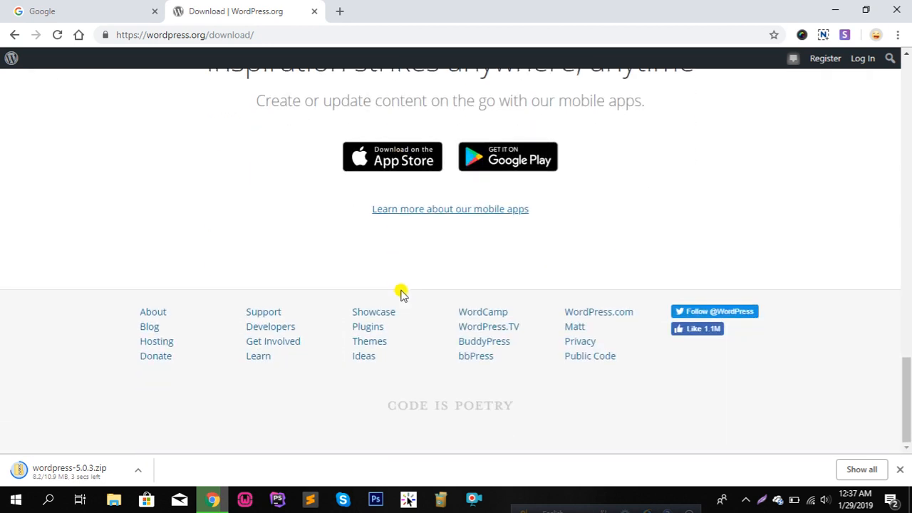
{"action": "scroll", "coordinate": [400, 295], "scroll_direction": "up", "scroll_amount": 10}
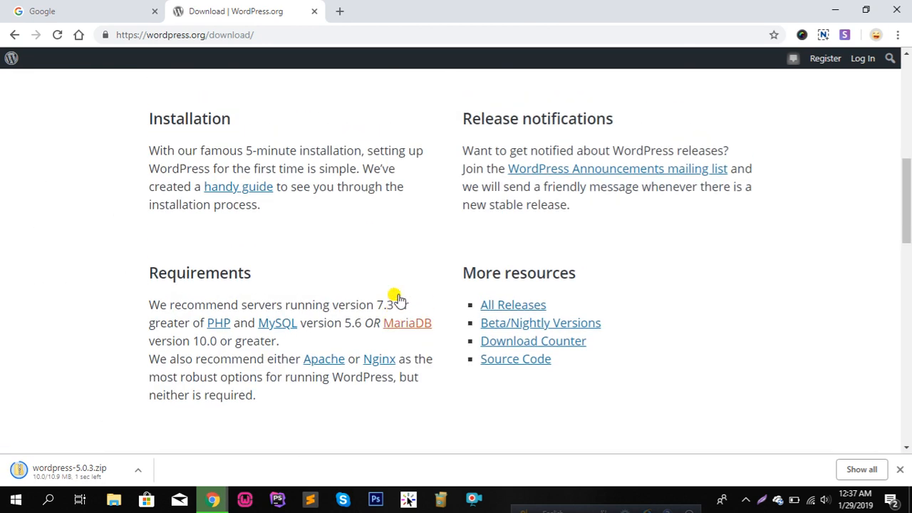
{"action": "scroll", "coordinate": [400, 299], "scroll_direction": "up", "scroll_amount": 6}
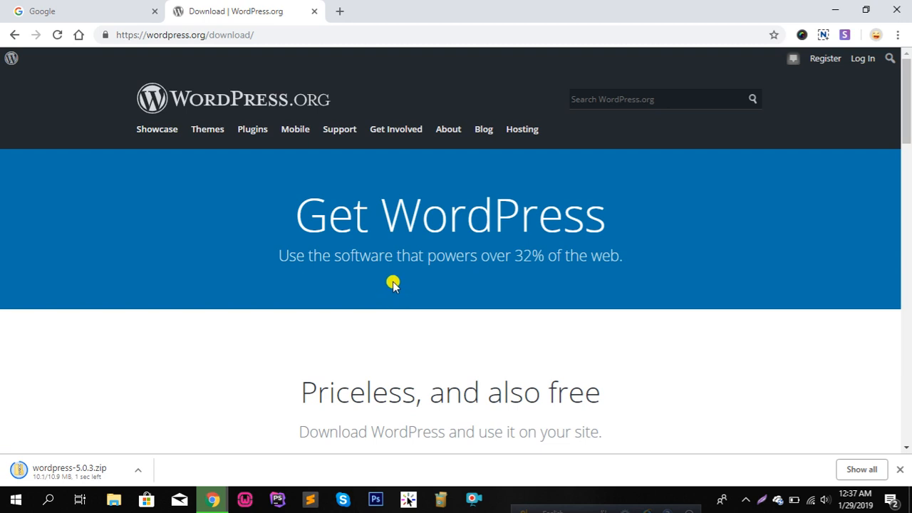
{"action": "scroll", "coordinate": [368, 229], "scroll_direction": "down", "scroll_amount": 5}
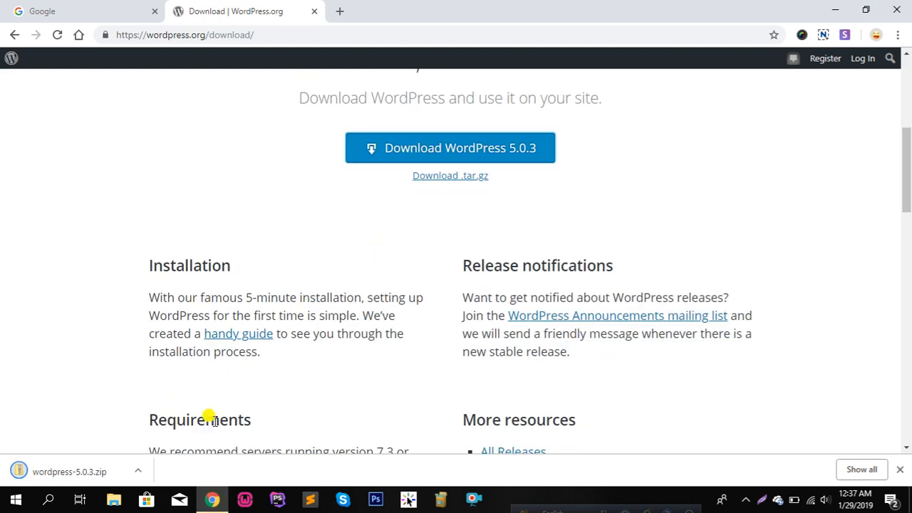
{"action": "left_click", "coordinate": [140, 471]}
Move wordpress-5.0.3.zip from Downloads into the WebTech desktop folder
{"action": "left_click", "coordinate": [176, 424]}
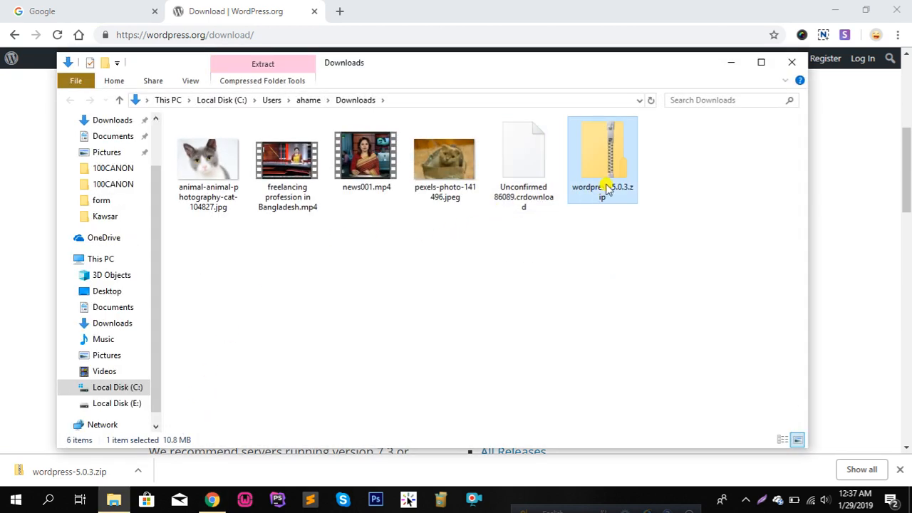
{"action": "right_click", "coordinate": [609, 181]}
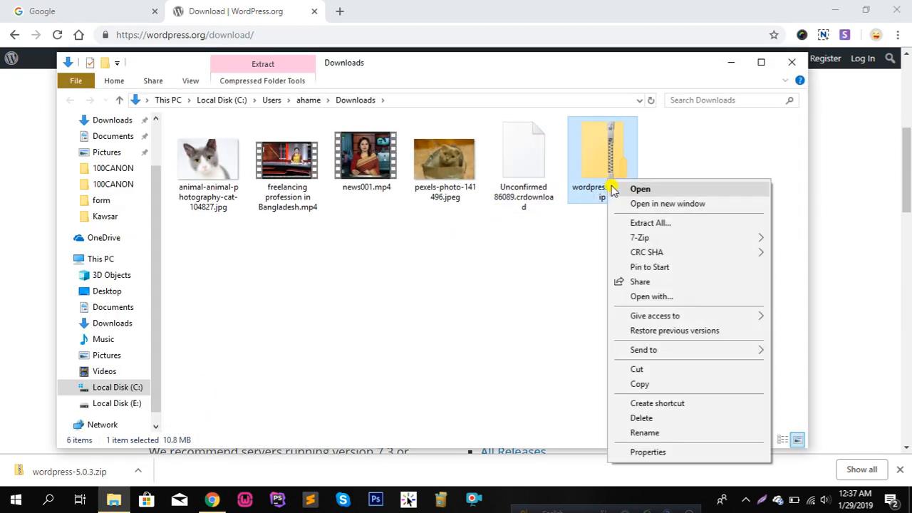
{"action": "left_click", "coordinate": [648, 371]}
{"action": "left_click", "coordinate": [791, 62]}
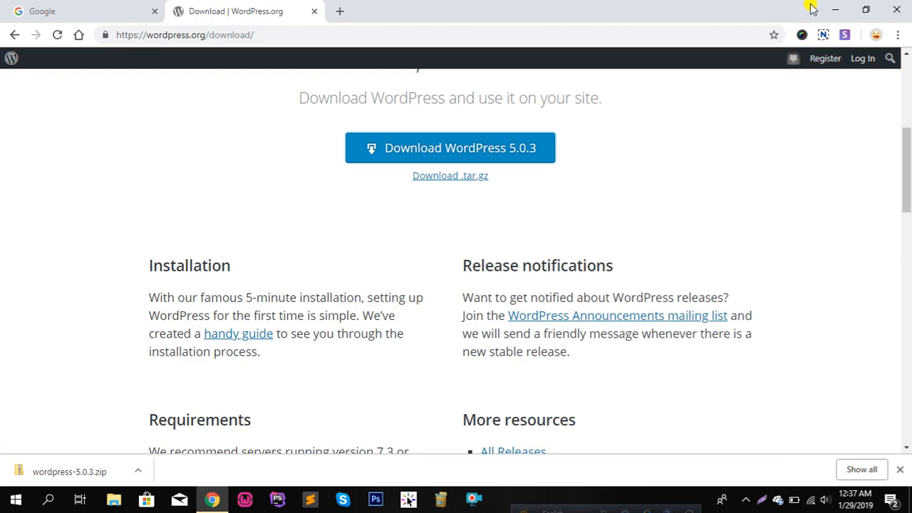
{"action": "left_click", "coordinate": [834, 10]}
{"action": "double_click", "coordinate": [266, 118]}
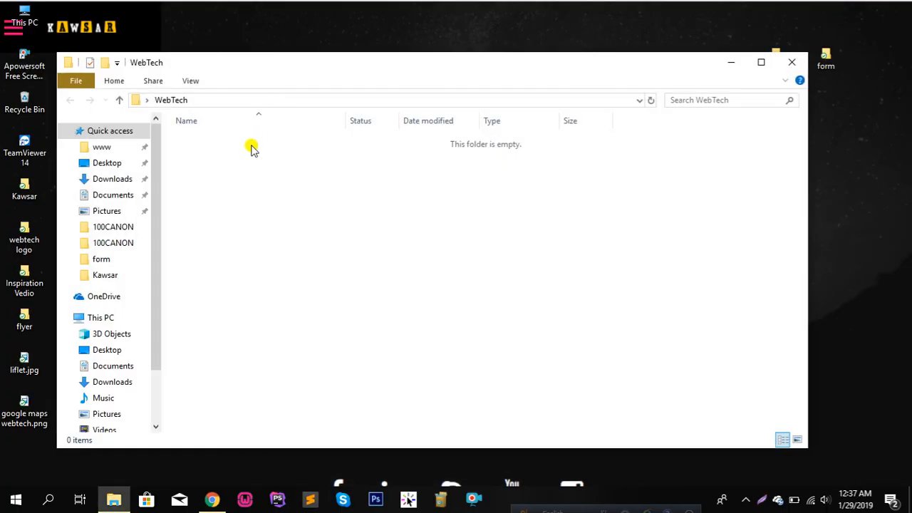
{"action": "right_click", "coordinate": [251, 148]}
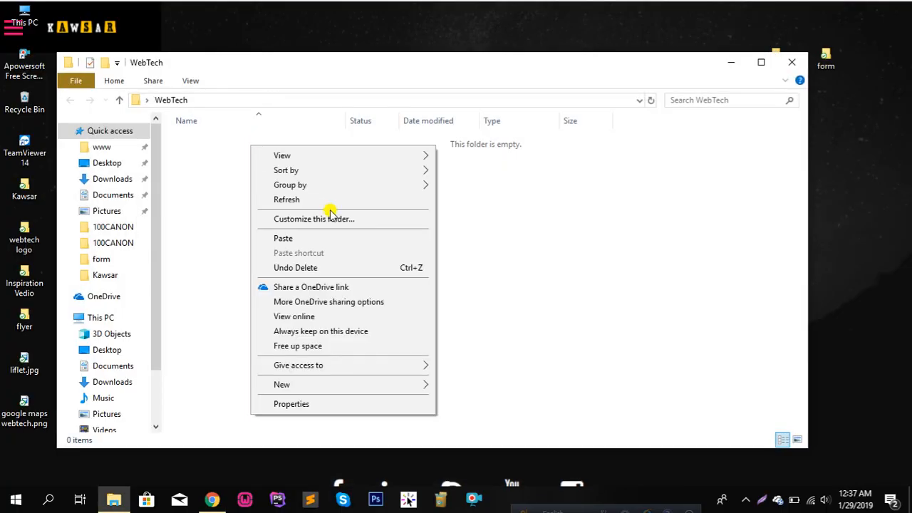
{"action": "left_click", "coordinate": [328, 244]}
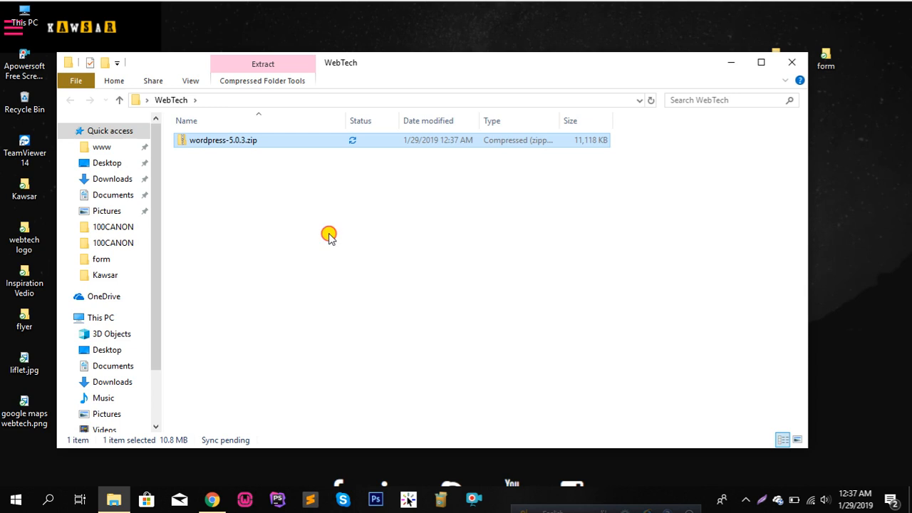
Refresh WebTech and extract wordpress-5.0.3.zip there with 7-Zip Extract Here
{"action": "right_click", "coordinate": [329, 218]}
{"action": "left_click", "coordinate": [385, 273]}
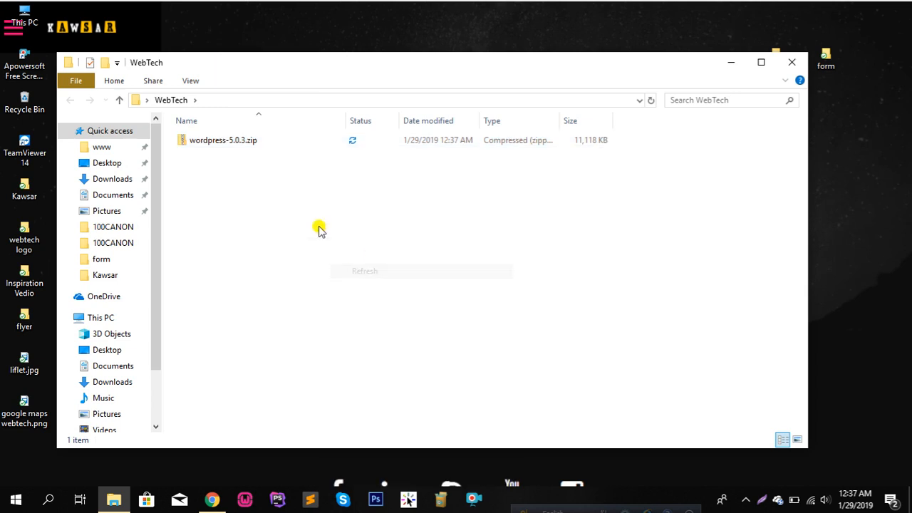
{"action": "right_click", "coordinate": [240, 146]}
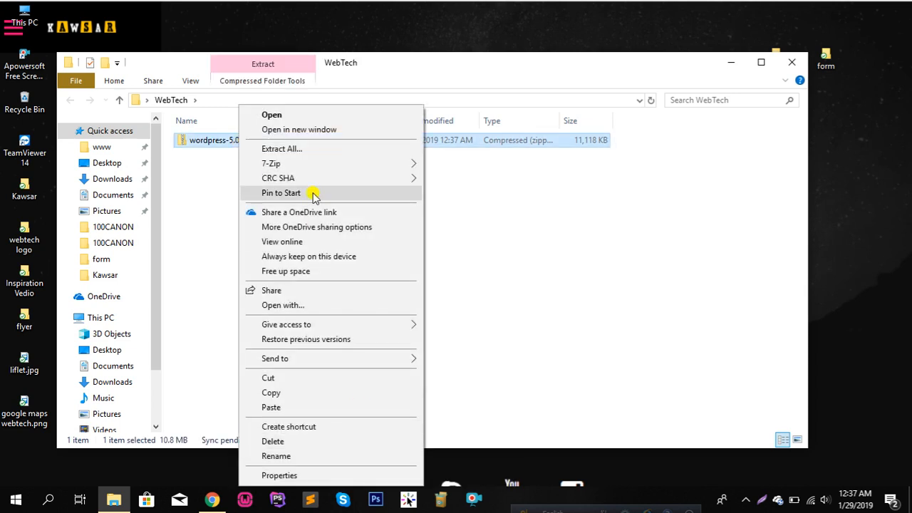
{"action": "mouse_move", "coordinate": [297, 166]}
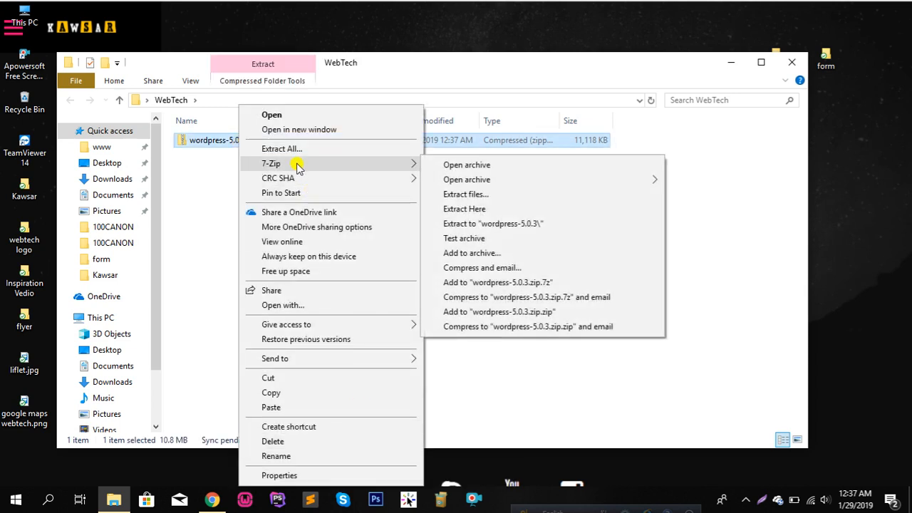
{"action": "left_click", "coordinate": [490, 211]}
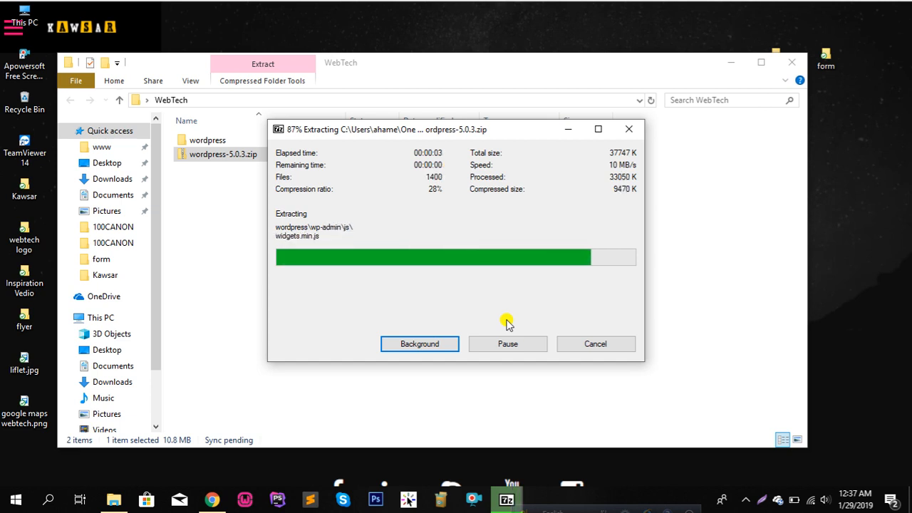
Copy all 19 items from the extracted wordpress folder, then close the window
{"action": "double_click", "coordinate": [253, 140]}
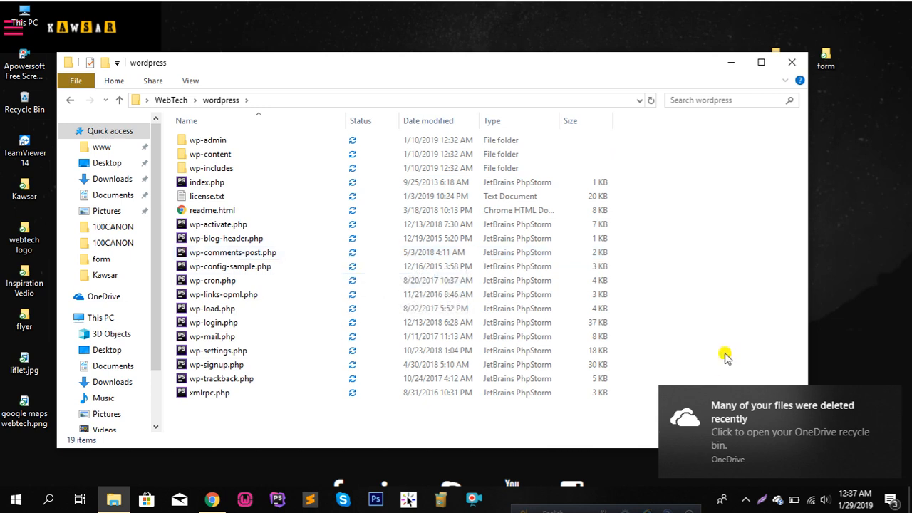
{"action": "left_click", "coordinate": [893, 396]}
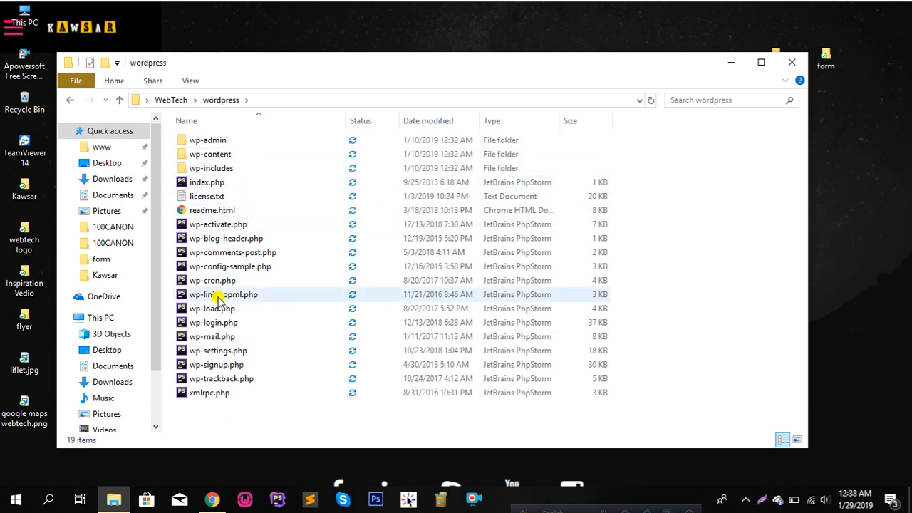
{"action": "key", "text": "ctrl+a"}
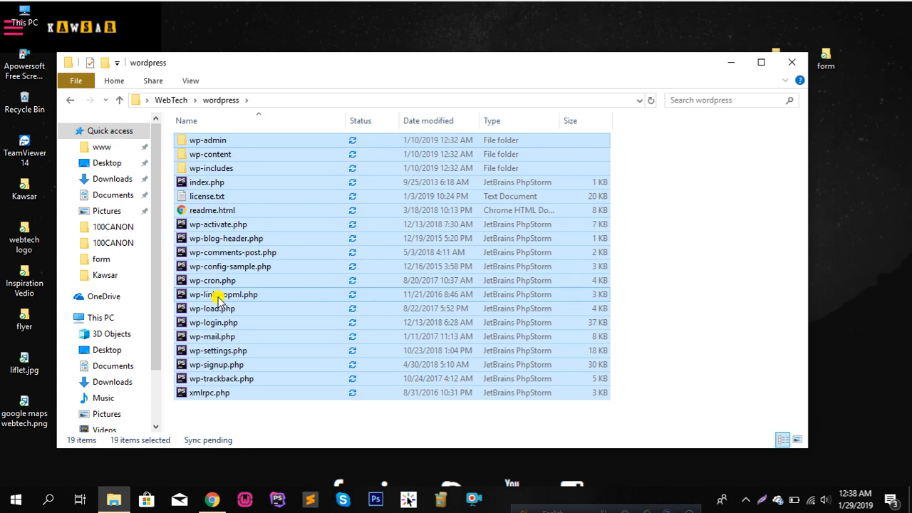
{"action": "right_click", "coordinate": [217, 299]}
{"action": "left_click", "coordinate": [273, 222]}
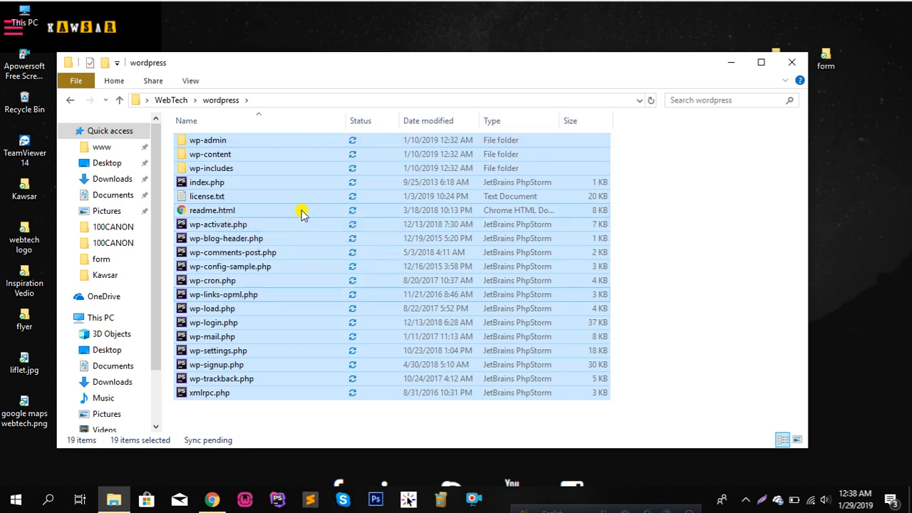
{"action": "left_click", "coordinate": [796, 62]}
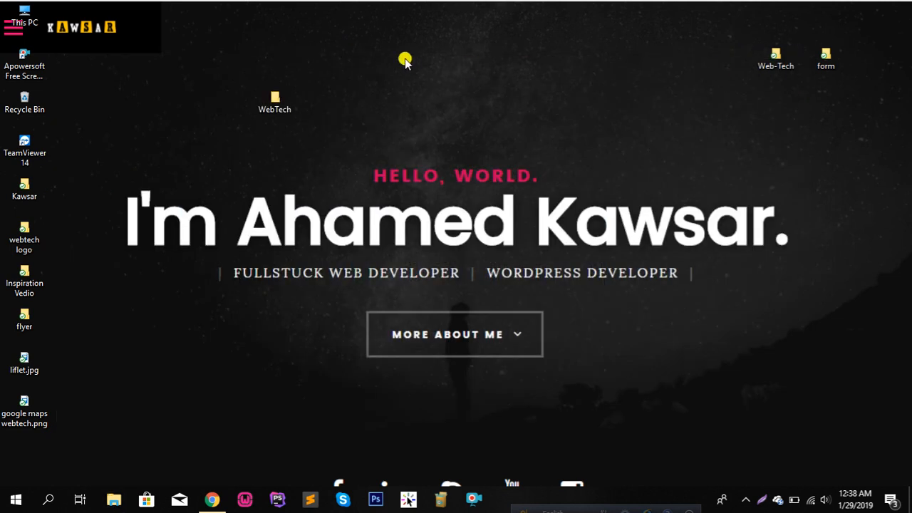
{"action": "double_click", "coordinate": [17, 10]}
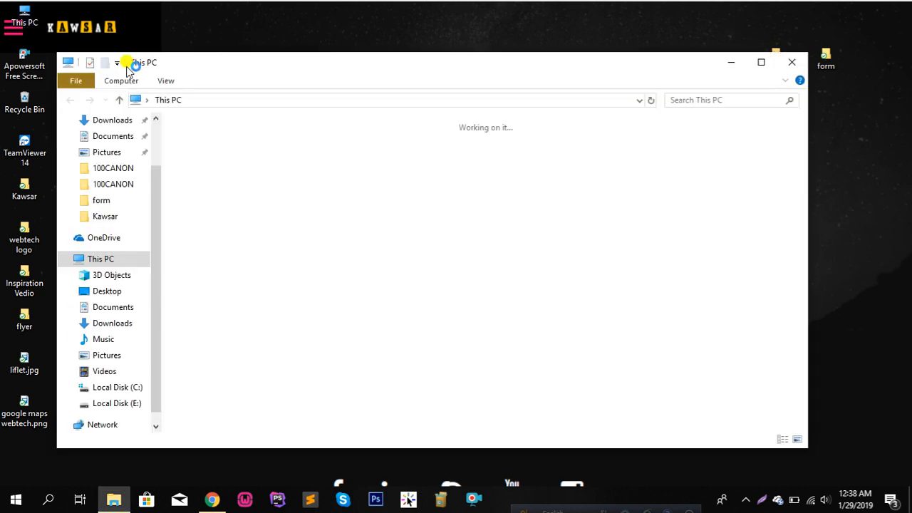
{"action": "double_click", "coordinate": [289, 299]}
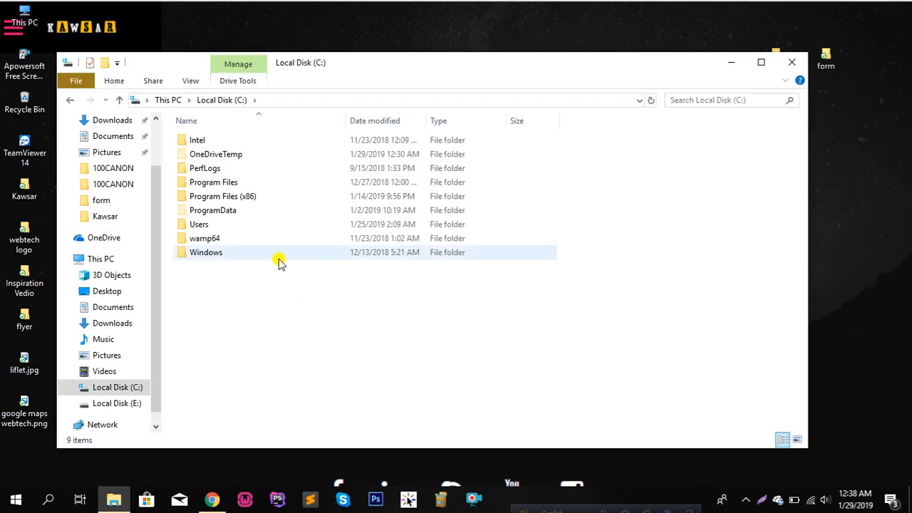
{"action": "double_click", "coordinate": [228, 244]}
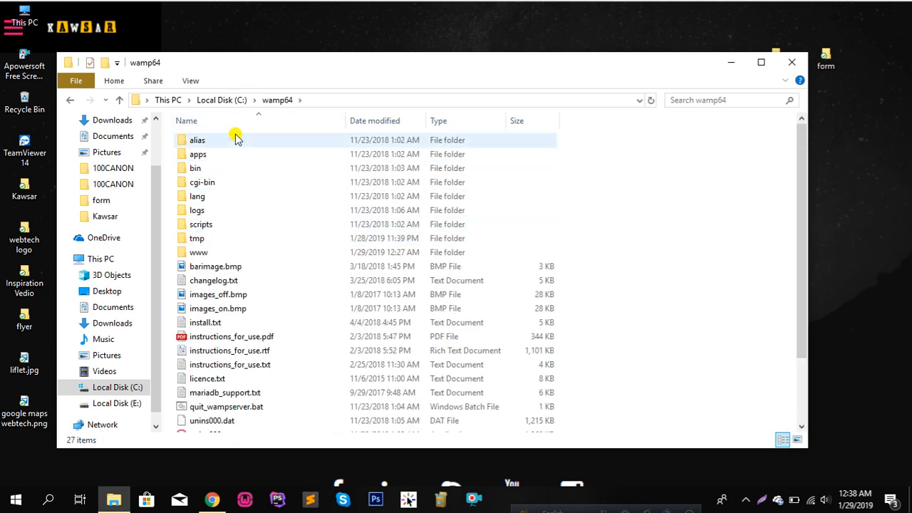
{"action": "double_click", "coordinate": [221, 255]}
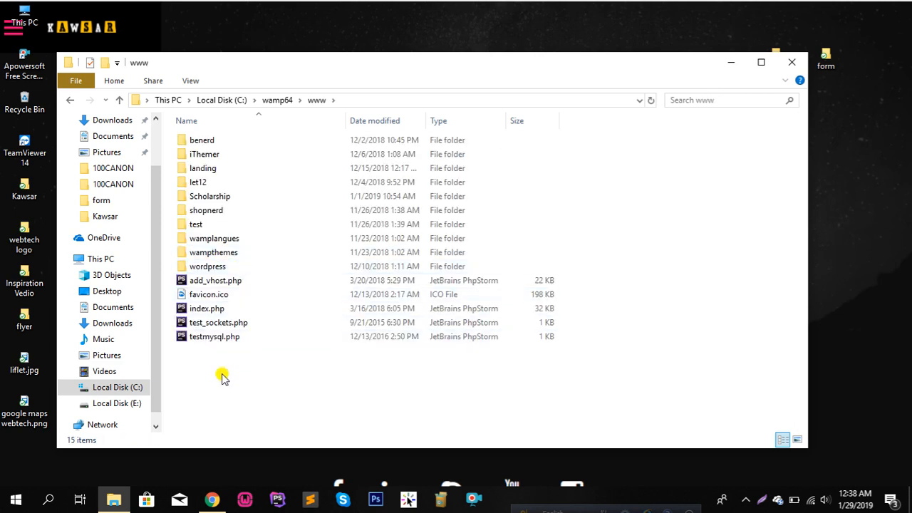
{"action": "right_click", "coordinate": [220, 377]}
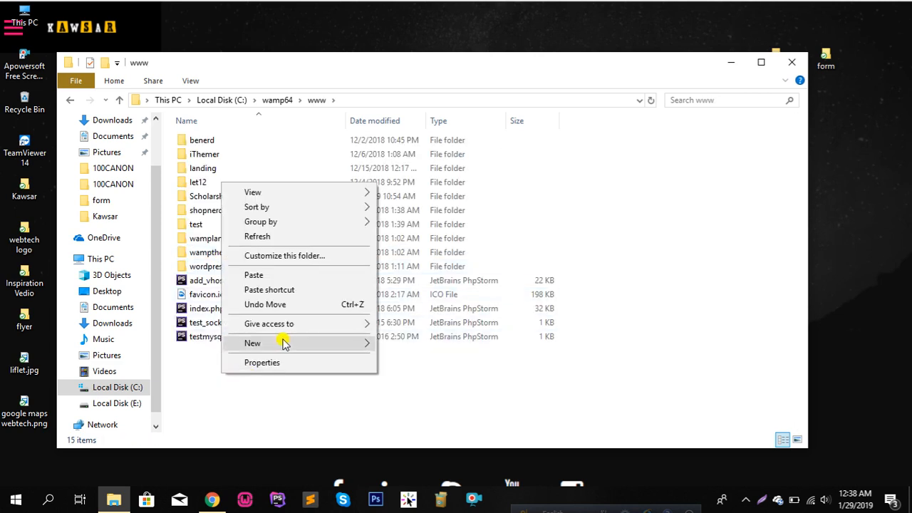
{"action": "mouse_move", "coordinate": [290, 344]}
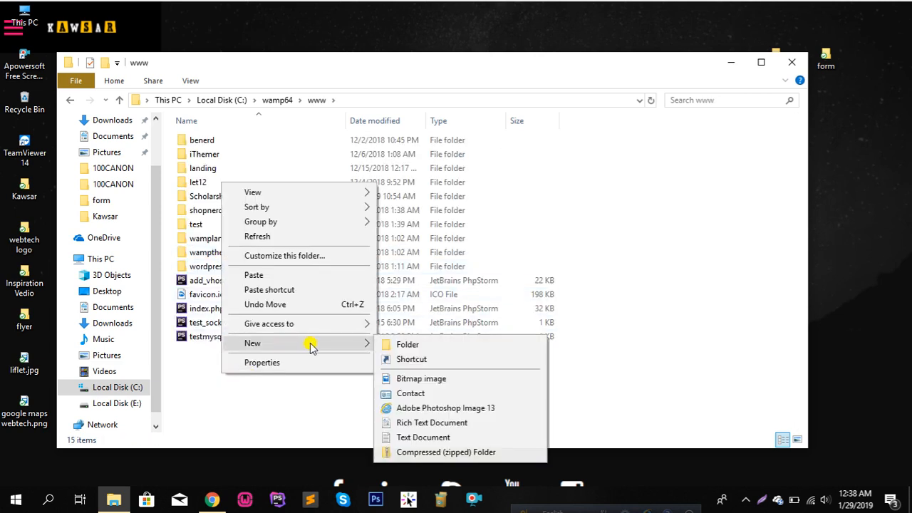
{"action": "left_click", "coordinate": [415, 344]}
{"action": "key", "text": "BackSpace"}
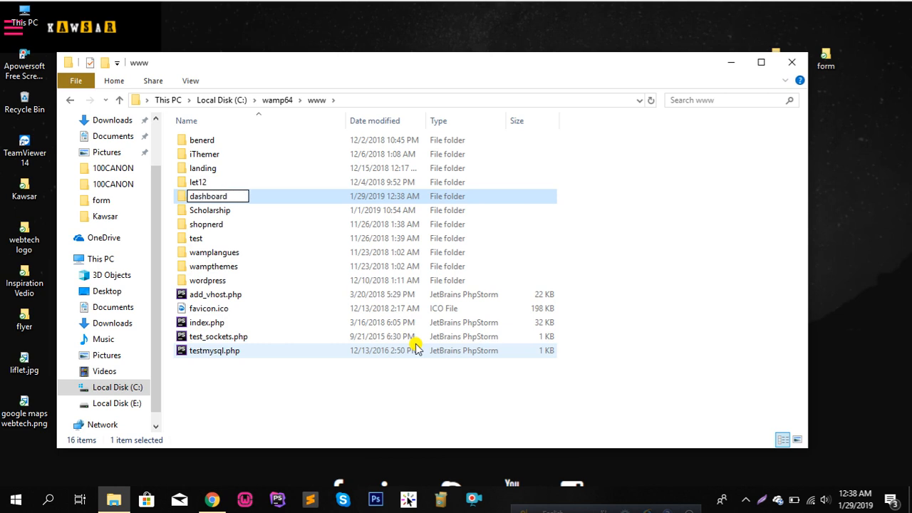
{"action": "key", "text": "Return"}
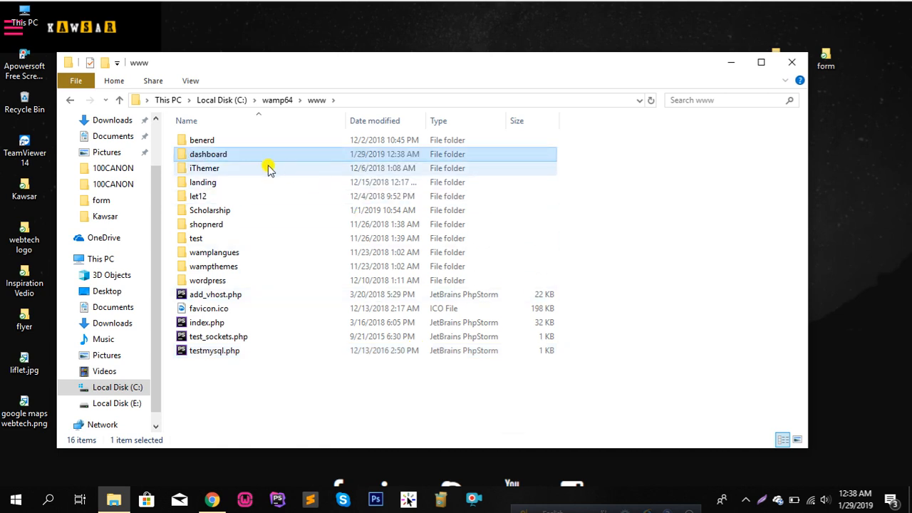
Paste the copied WordPress files into the dashboard folder and return to the browser
{"action": "double_click", "coordinate": [258, 156]}
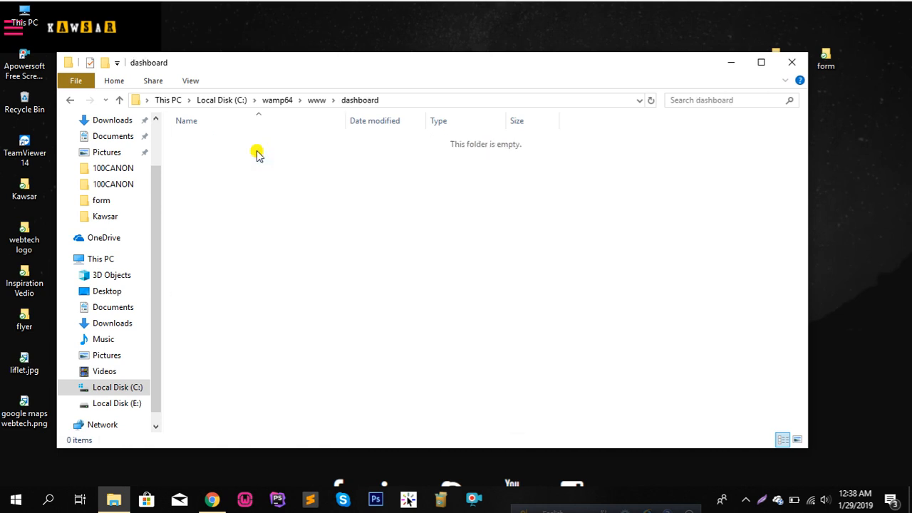
{"action": "key", "text": "ctrl+v"}
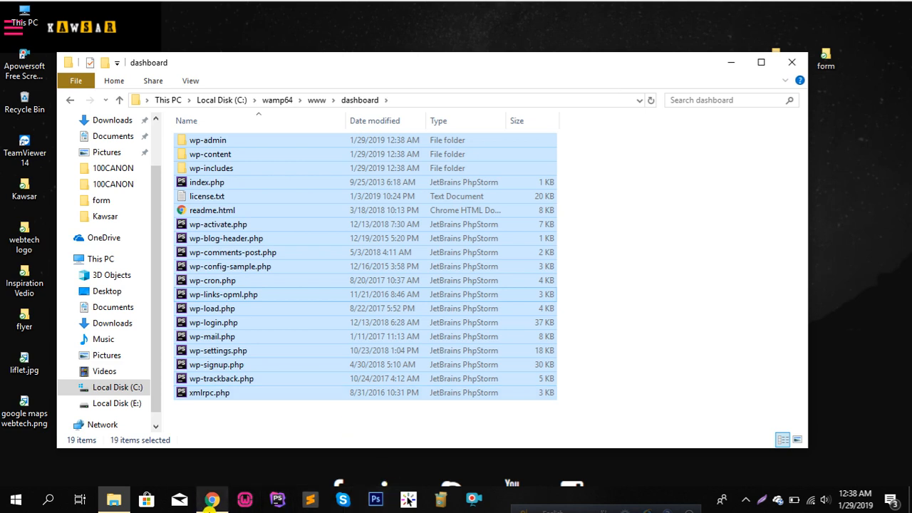
{"action": "left_click", "coordinate": [212, 501]}
Close the download tab and load localhost/dashboard in a new tab
{"action": "scroll", "coordinate": [464, 321], "scroll_direction": "up", "scroll_amount": 5}
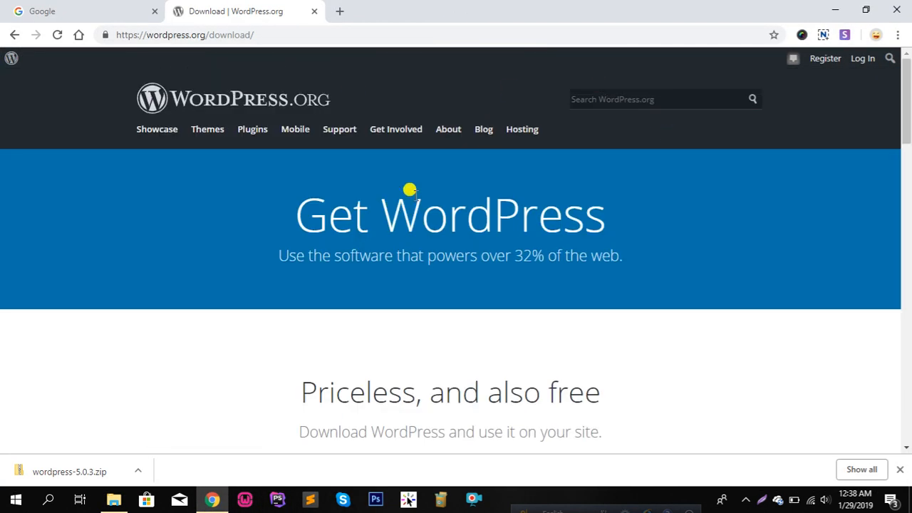
{"action": "scroll", "coordinate": [464, 277], "scroll_direction": "down", "scroll_amount": 8}
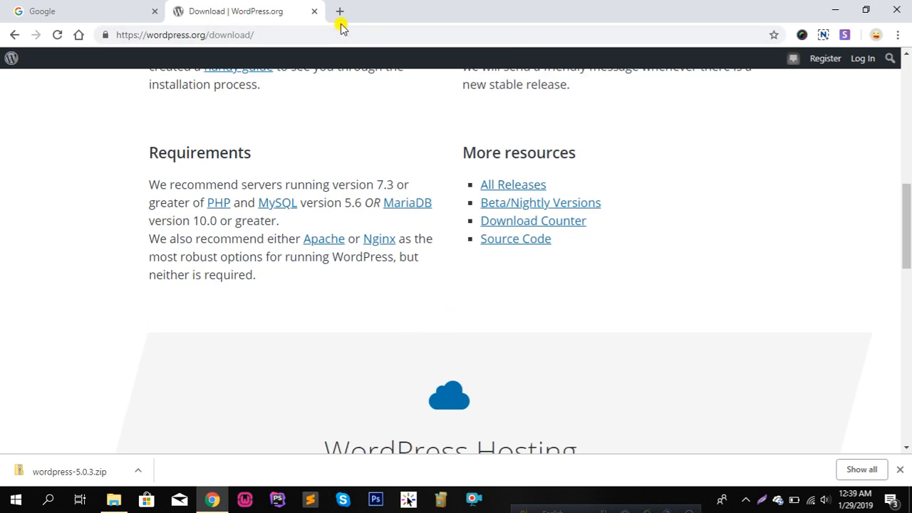
{"action": "left_click", "coordinate": [313, 13]}
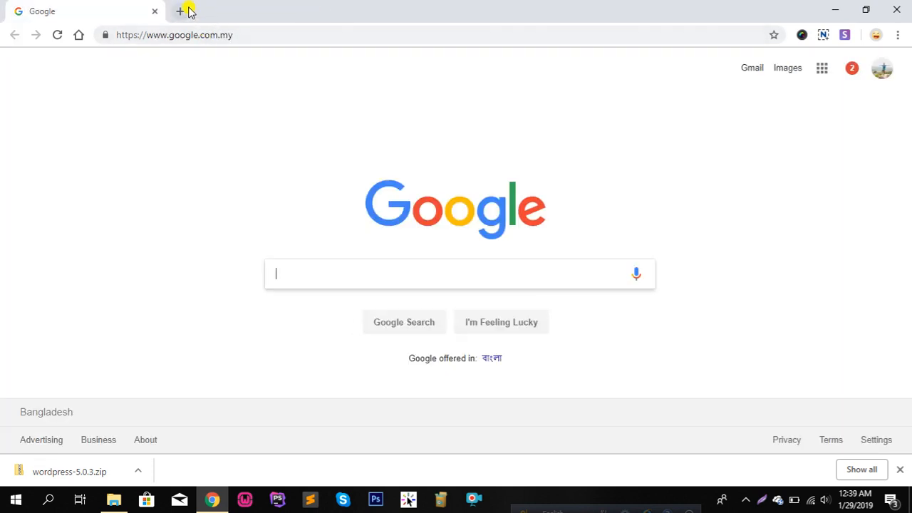
{"action": "left_click", "coordinate": [180, 11]}
{"action": "type", "text": "l"}
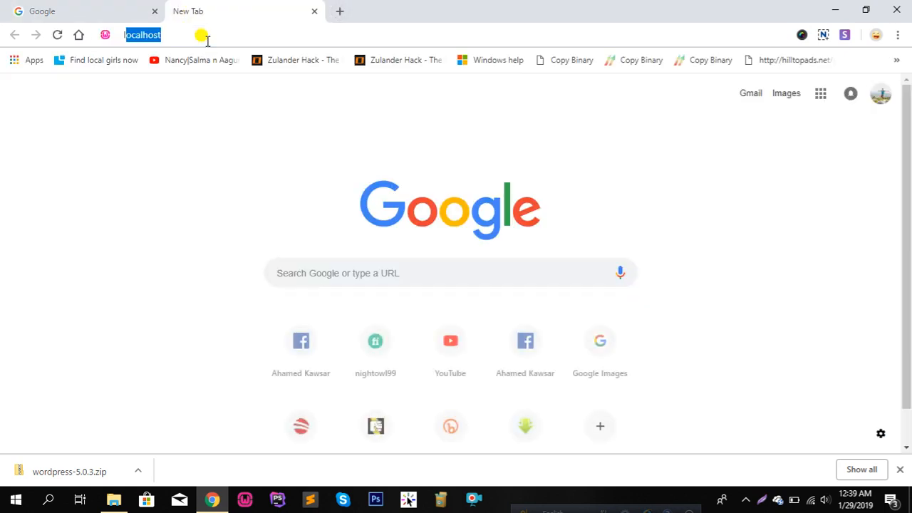
{"action": "type", "text": "ocah"}
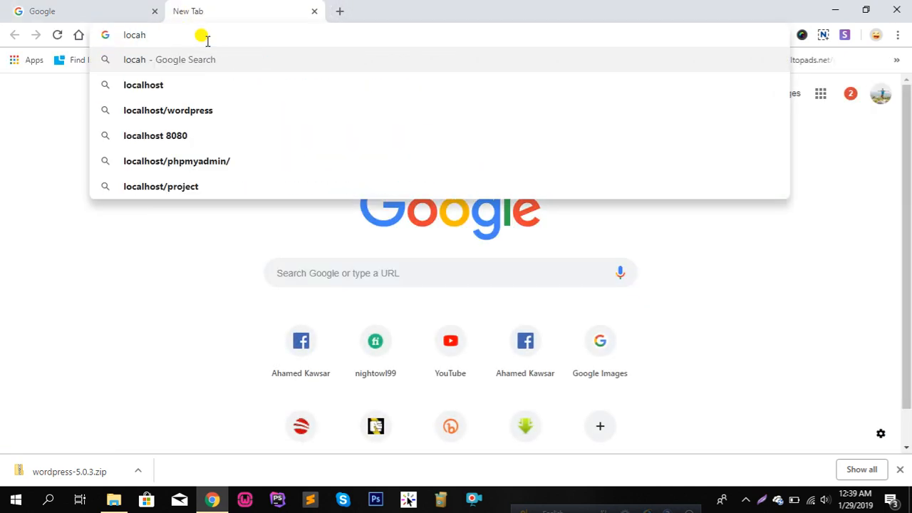
{"action": "key", "text": "BackSpace"}
{"action": "type", "text": "lhost"}
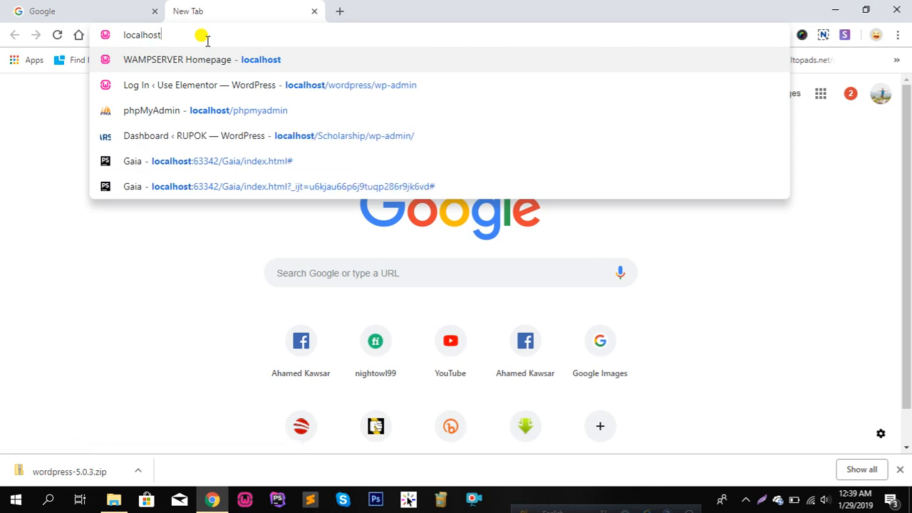
{"action": "type", "text": "/"}
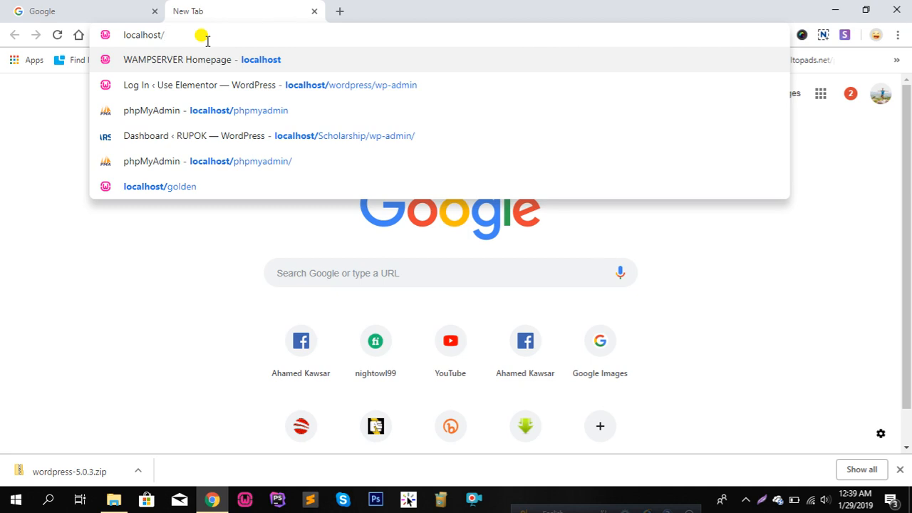
{"action": "type", "text": "dash"}
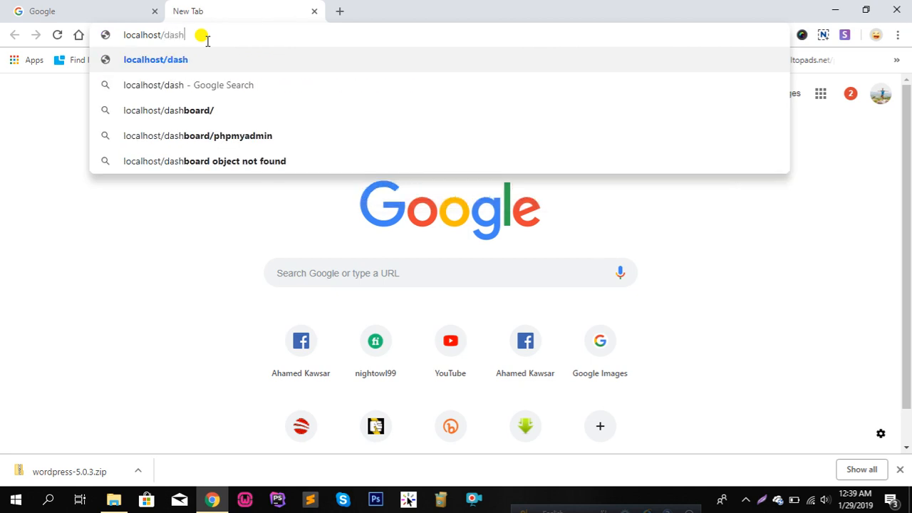
{"action": "type", "text": "boa"}
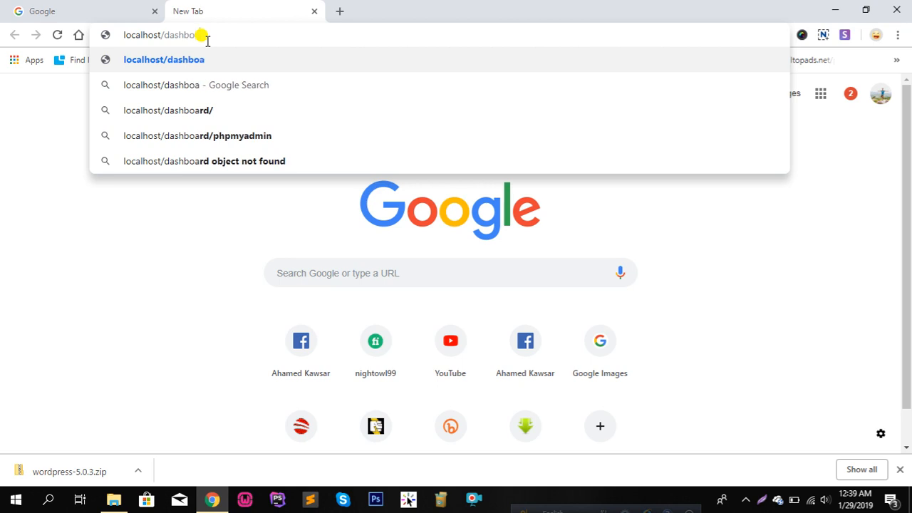
{"action": "type", "text": "rd"}
{"action": "key", "text": "Return"}
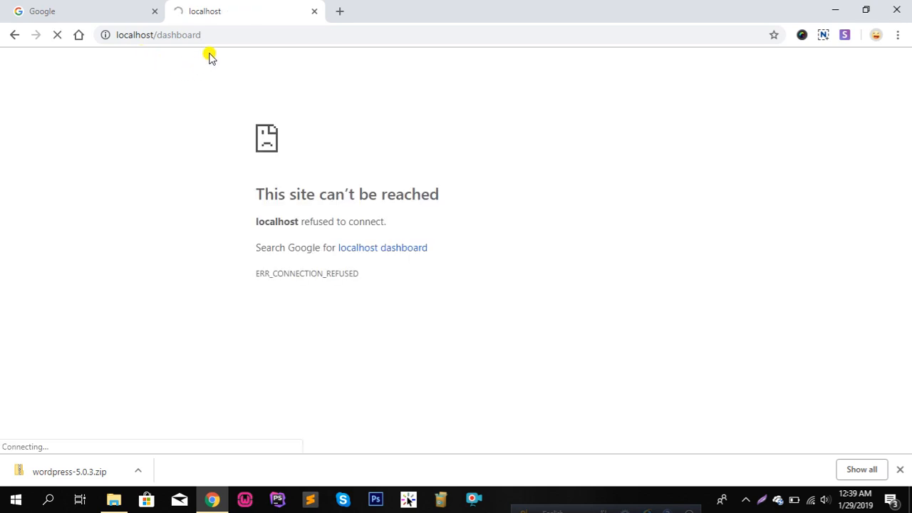
Start the WAMP server and select the localhost/dashboard address to reload it
{"action": "left_click", "coordinate": [245, 500]}
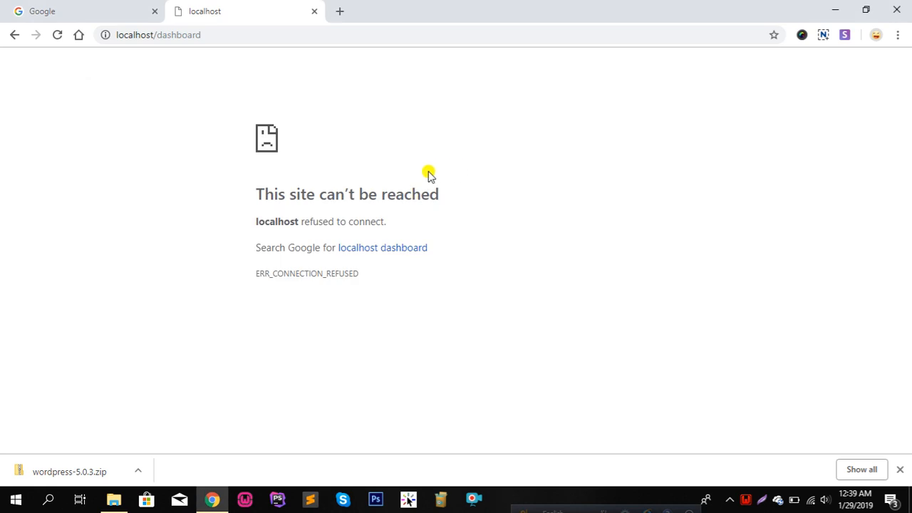
{"action": "right_click", "coordinate": [346, 75]}
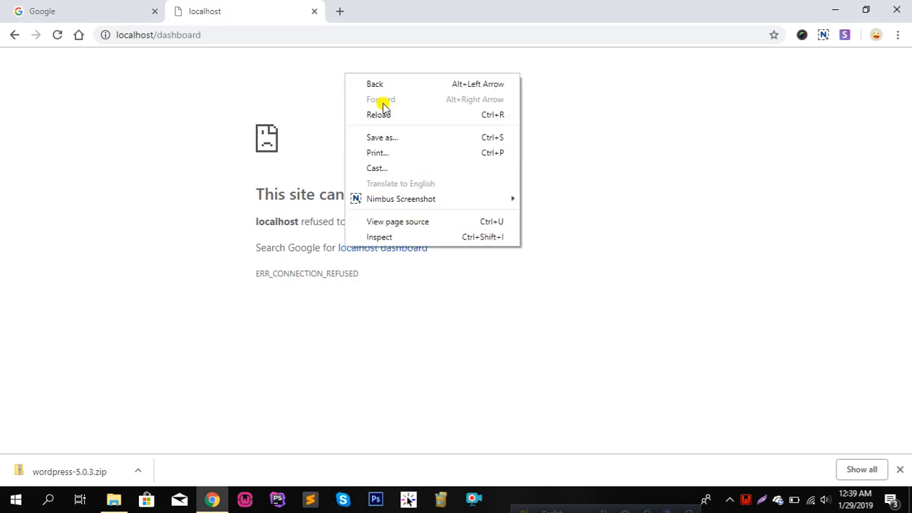
{"action": "left_click", "coordinate": [259, 30]}
Reload localhost/dashboard and continue WordPress setup with English (United States)
{"action": "key", "text": "Return"}
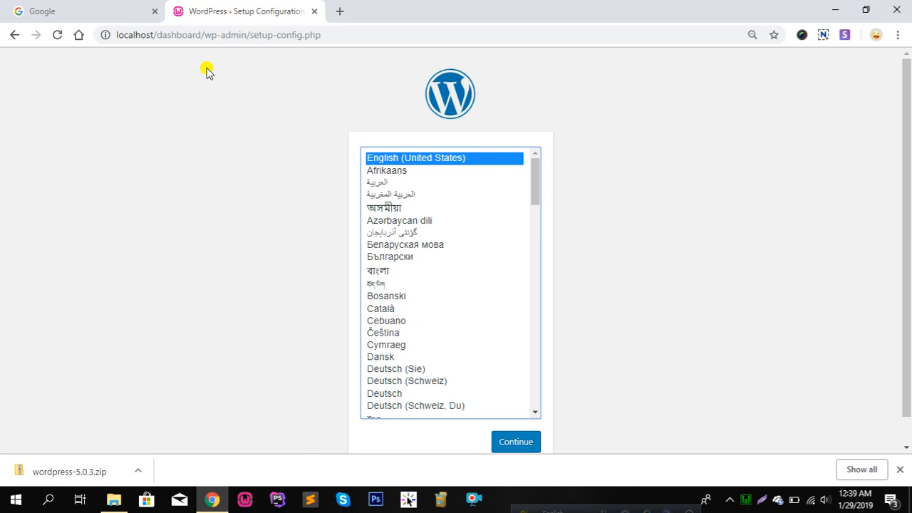
{"action": "scroll", "coordinate": [473, 222], "scroll_direction": "down", "scroll_amount": 1}
{"action": "scroll", "coordinate": [473, 221], "scroll_direction": "down", "scroll_amount": 10}
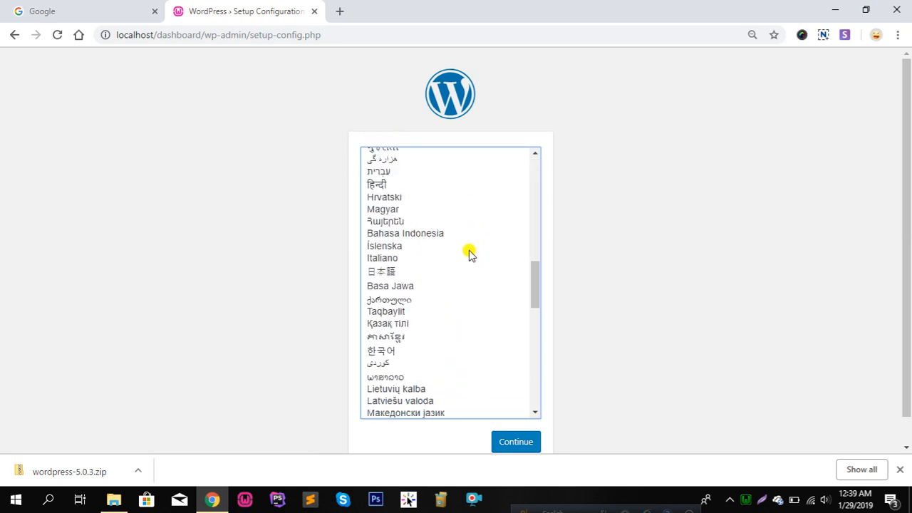
{"action": "scroll", "coordinate": [470, 254], "scroll_direction": "up", "scroll_amount": 11}
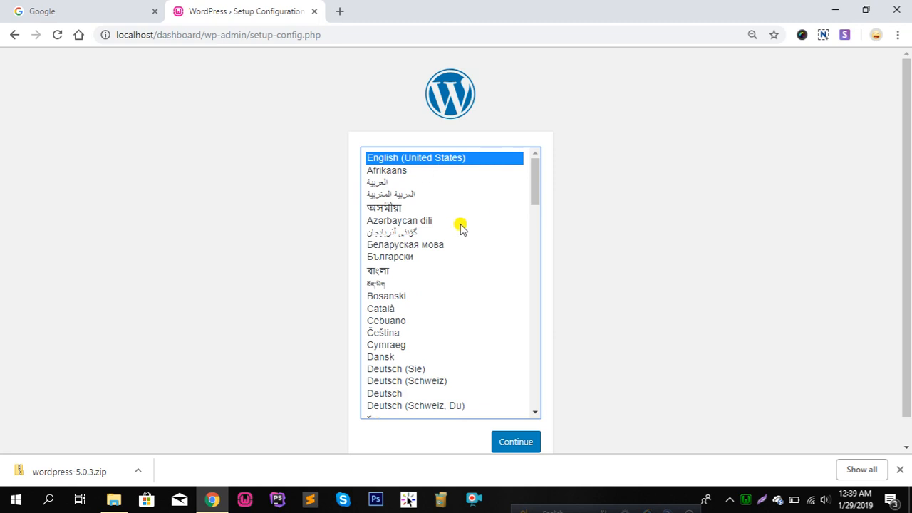
{"action": "scroll", "coordinate": [470, 263], "scroll_direction": "down", "scroll_amount": 5}
{"action": "scroll", "coordinate": [448, 242], "scroll_direction": "up", "scroll_amount": 4}
{"action": "scroll", "coordinate": [449, 237], "scroll_direction": "up", "scroll_amount": 1}
{"action": "left_click", "coordinate": [531, 449]}
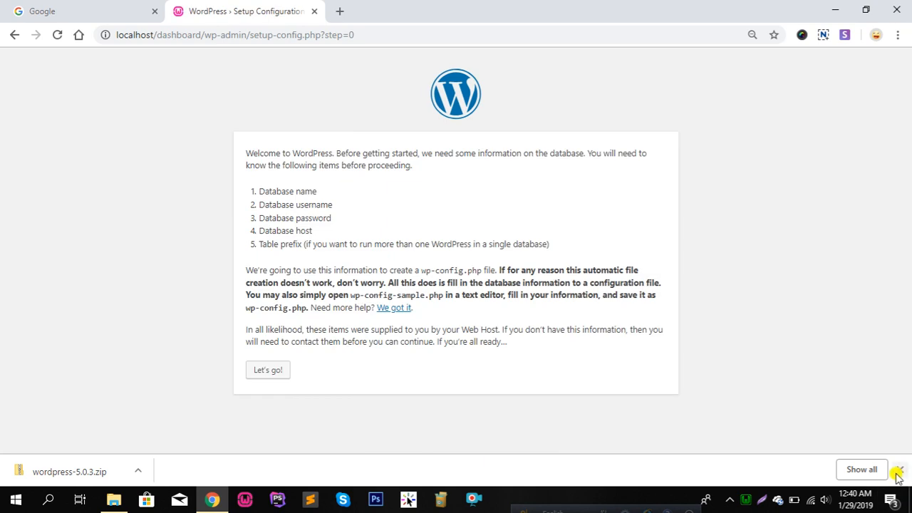
Highlight the required database details (username, password, host) on the setup page, then open a new tab
{"action": "left_click", "coordinate": [899, 472]}
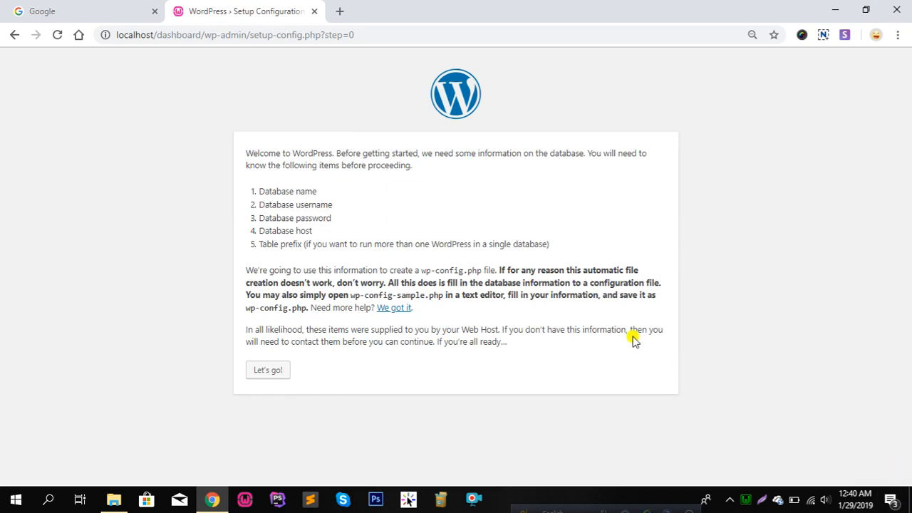
{"action": "left_click_drag", "start_coordinate": [237, 185], "coordinate": [291, 238]}
{"action": "left_click", "coordinate": [362, 206]}
{"action": "left_click_drag", "start_coordinate": [280, 189], "coordinate": [356, 189]}
{"action": "left_click_drag", "start_coordinate": [253, 202], "coordinate": [343, 223]}
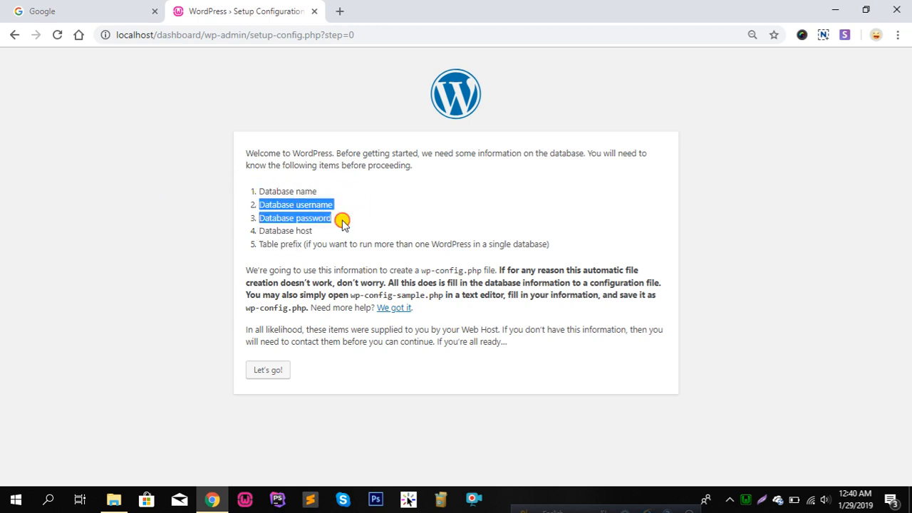
{"action": "left_click_drag", "start_coordinate": [262, 228], "coordinate": [335, 245]}
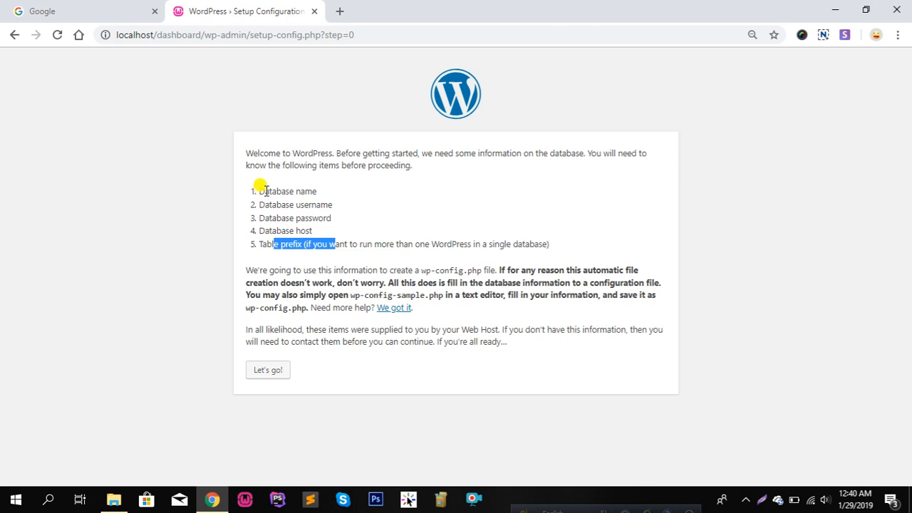
{"action": "left_click_drag", "start_coordinate": [262, 191], "coordinate": [270, 240]}
{"action": "left_click", "coordinate": [373, 222]}
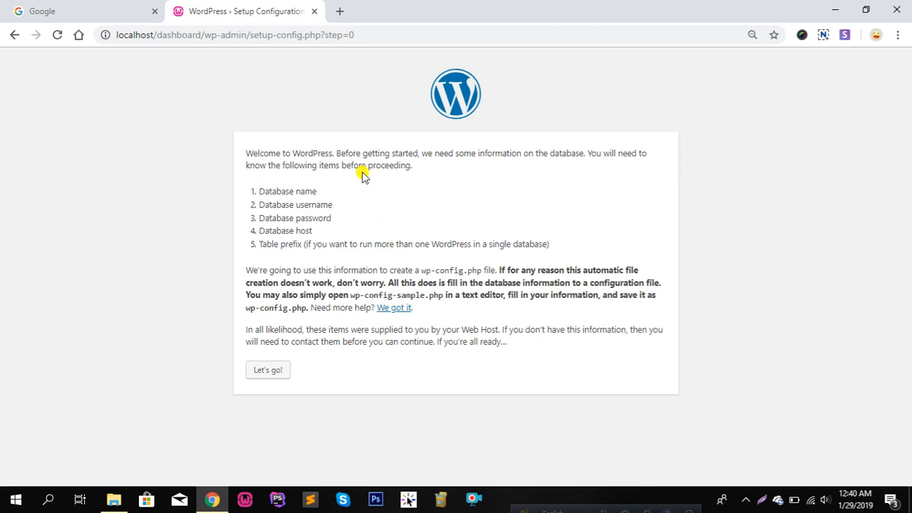
{"action": "left_click", "coordinate": [339, 11]}
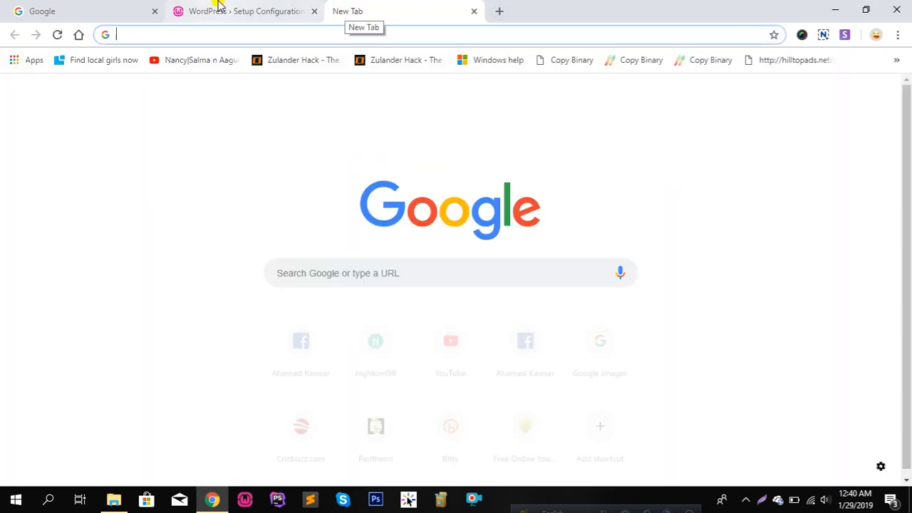
Log in to phpMyAdmin at localhost/phpmyadmin as root with an empty password
{"action": "type", "text": "lo"}
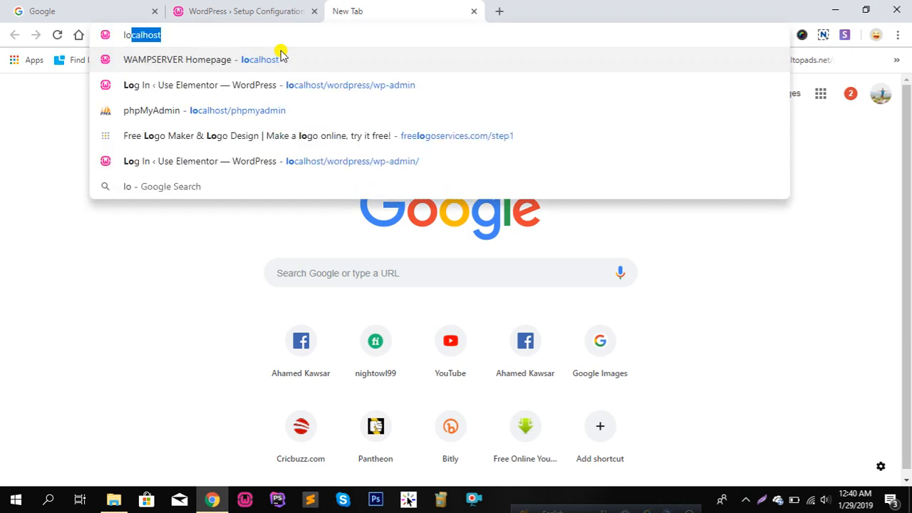
{"action": "type", "text": "calhost/"}
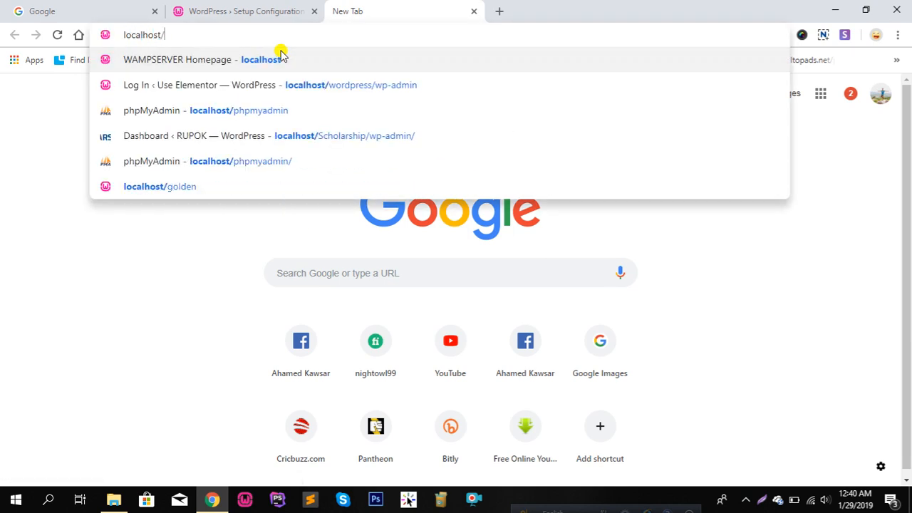
{"action": "type", "text": "php"}
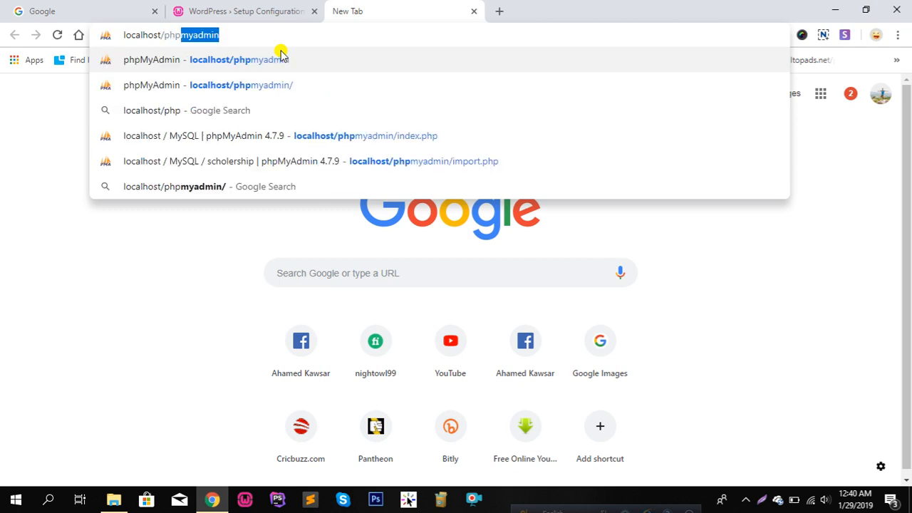
{"action": "type", "text": "mya"}
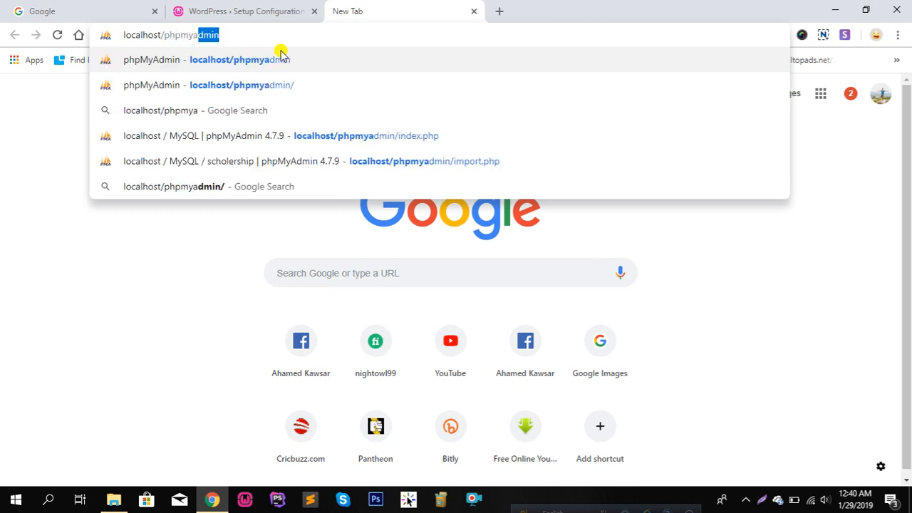
{"action": "type", "text": "dmin"}
{"action": "key", "text": "Return"}
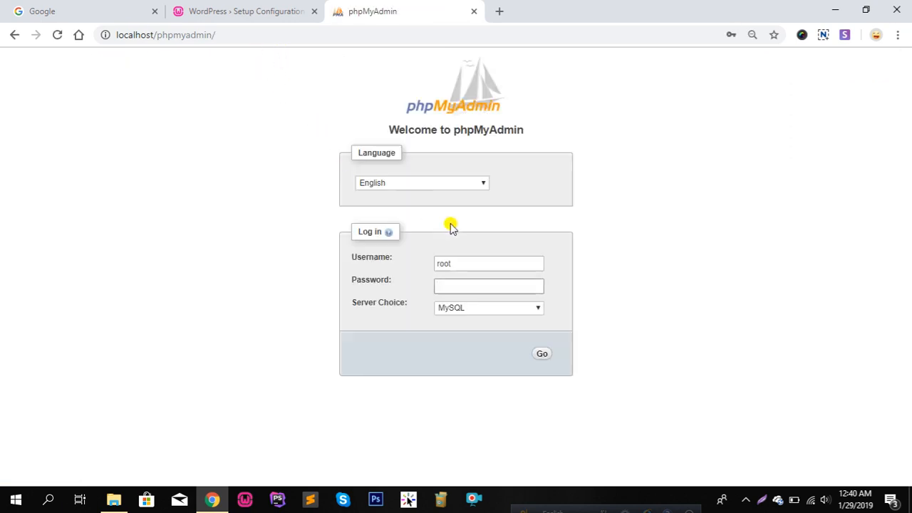
{"action": "left_click", "coordinate": [461, 262]}
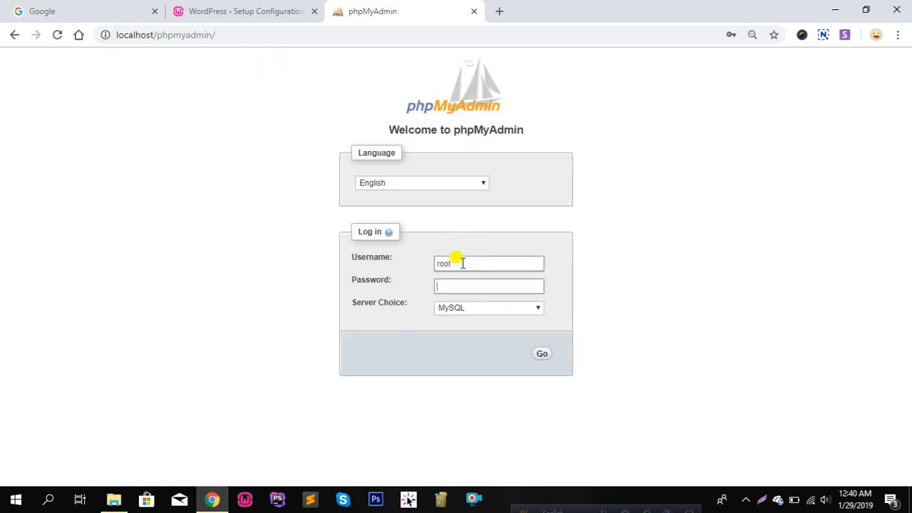
{"action": "key", "text": "Tab"}
{"action": "left_click", "coordinate": [541, 356]}
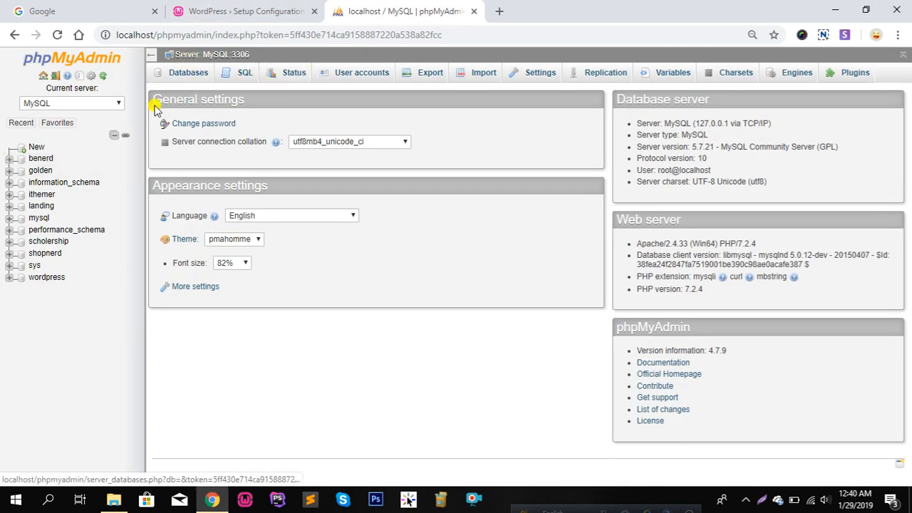
Create a new empty database named dashboard in phpMyAdmin
{"action": "left_click", "coordinate": [187, 74]}
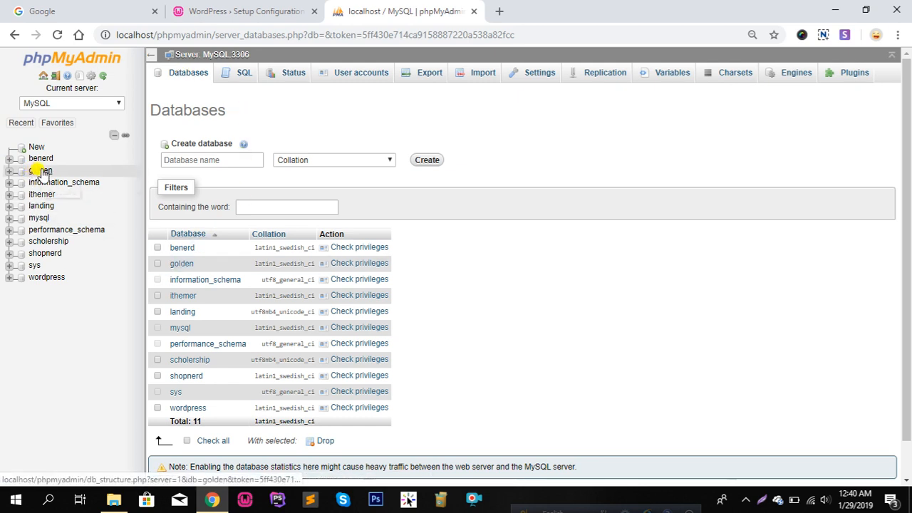
{"action": "left_click", "coordinate": [237, 160]}
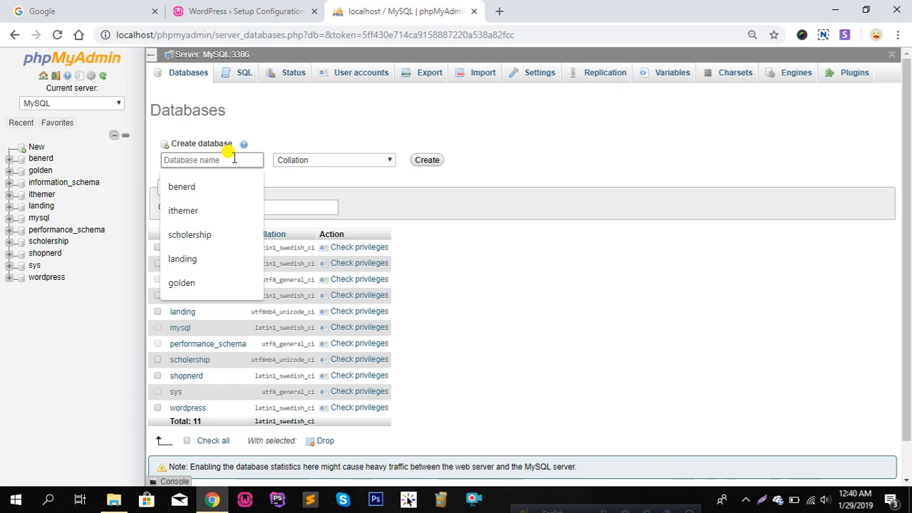
{"action": "type", "text": "dash"}
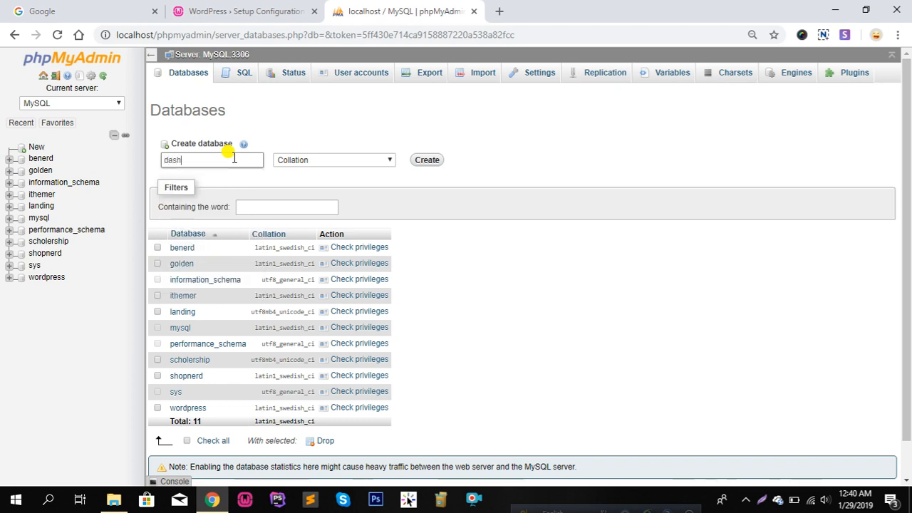
{"action": "type", "text": "board"}
{"action": "key", "text": "Return"}
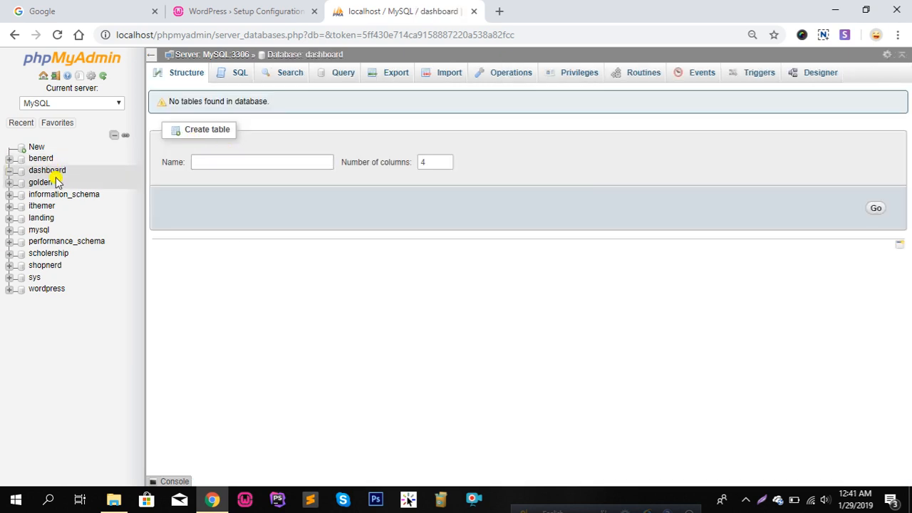
Open the dashboard database and view the users with access to it
{"action": "left_click", "coordinate": [57, 172]}
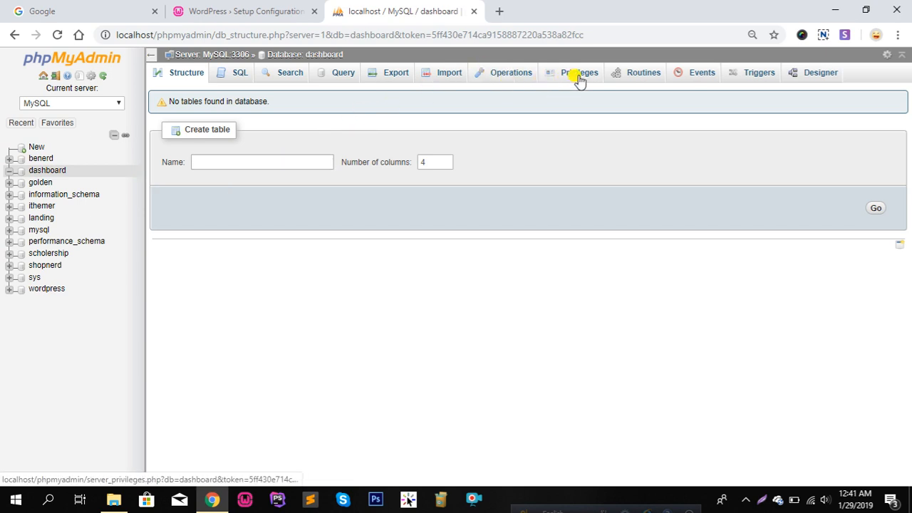
{"action": "left_click", "coordinate": [212, 163]}
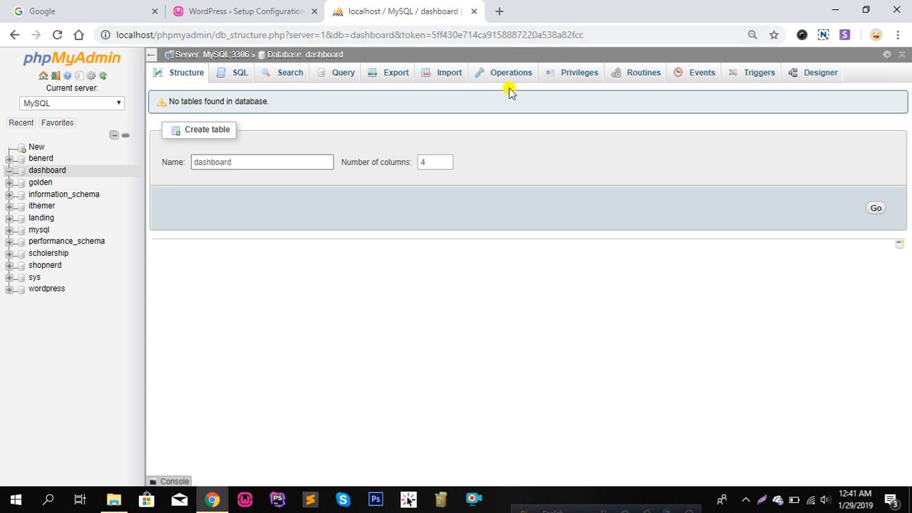
{"action": "left_click", "coordinate": [586, 75]}
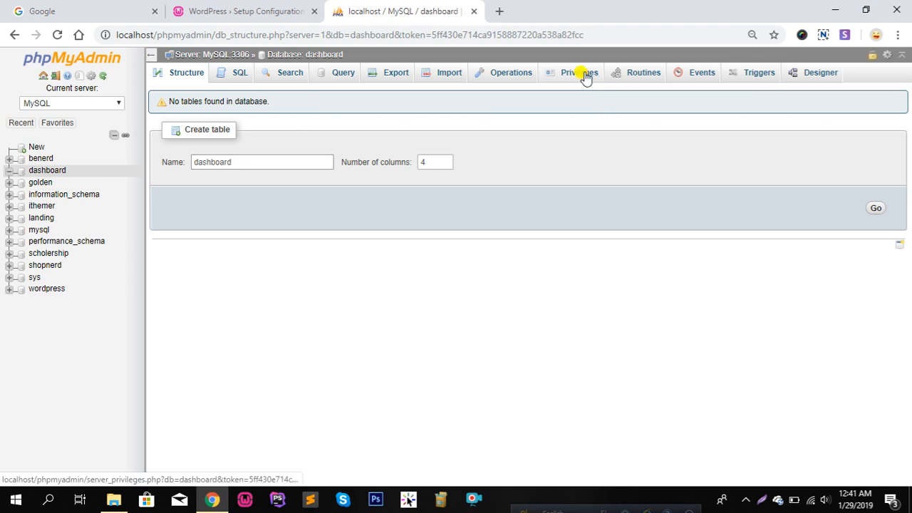
{"action": "left_click", "coordinate": [525, 120]}
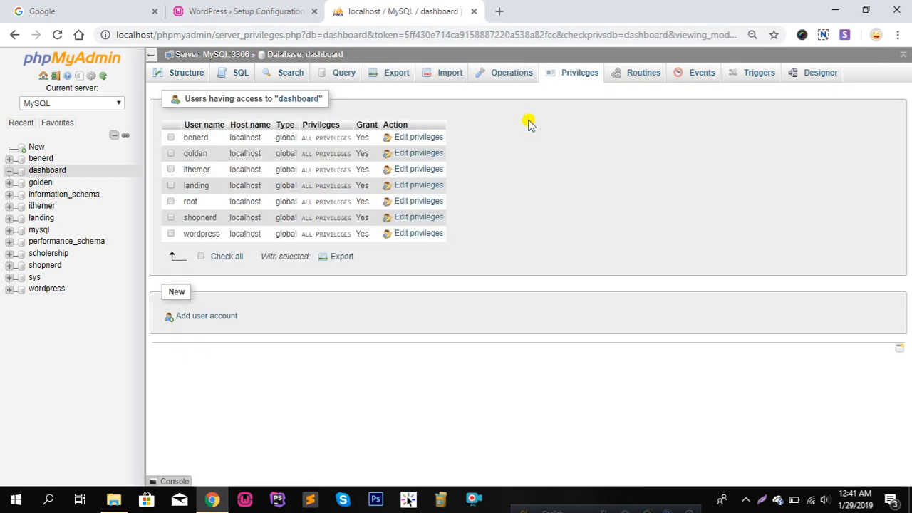
Start a new user account with user name dashboard, host localhost and a password
{"action": "left_click", "coordinate": [205, 320]}
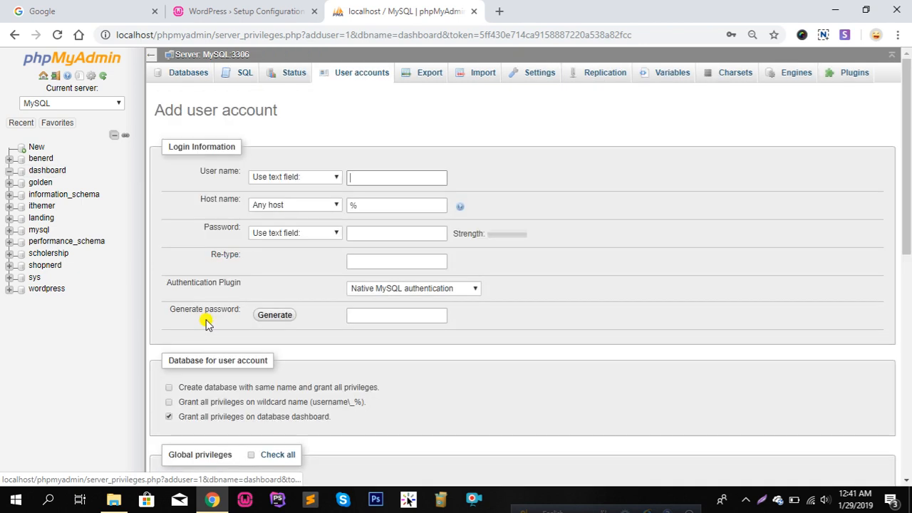
{"action": "left_click", "coordinate": [400, 178]}
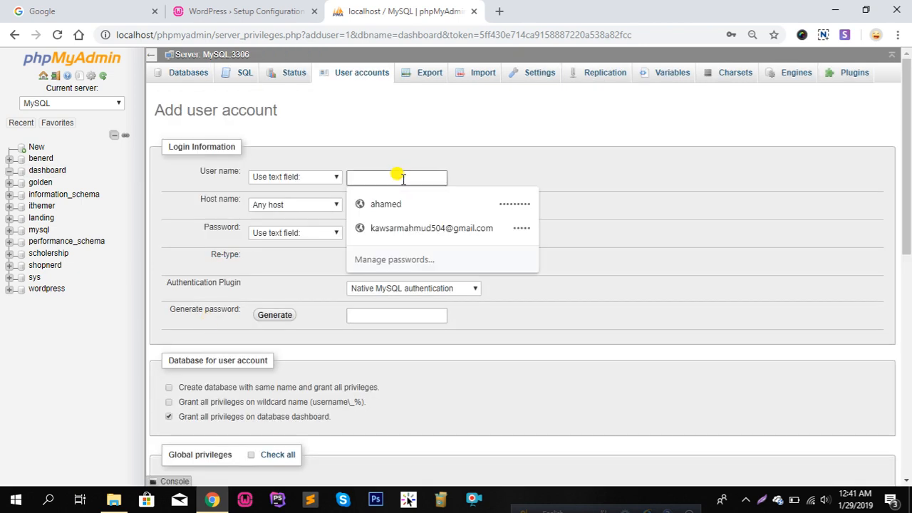
{"action": "type", "text": "dashboard"}
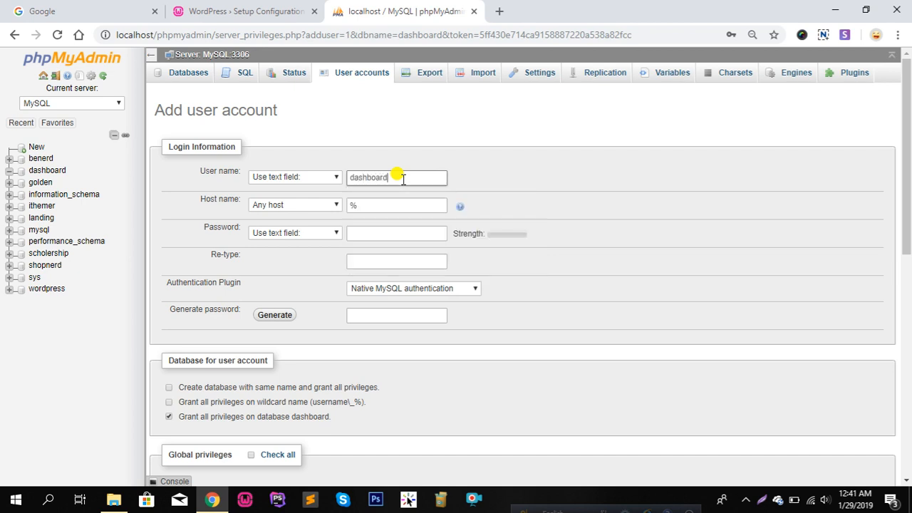
{"action": "left_click", "coordinate": [374, 205]}
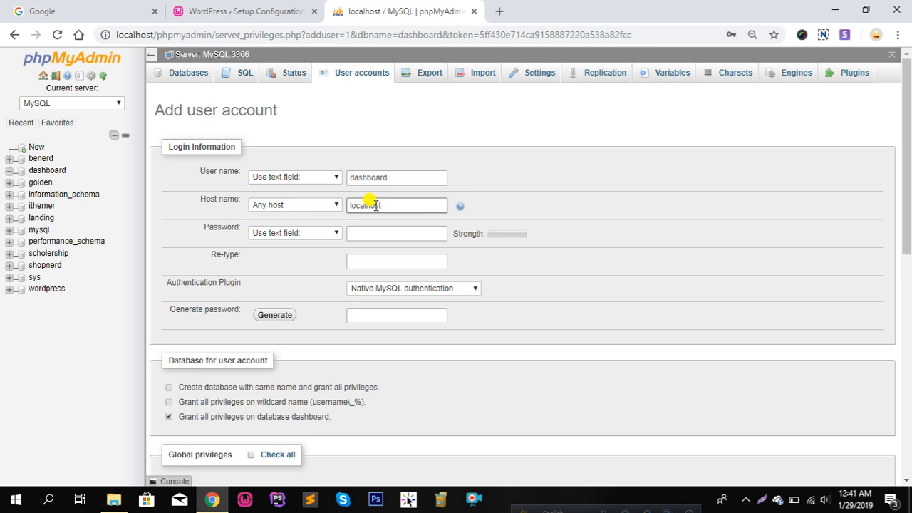
{"action": "left_click", "coordinate": [388, 233]}
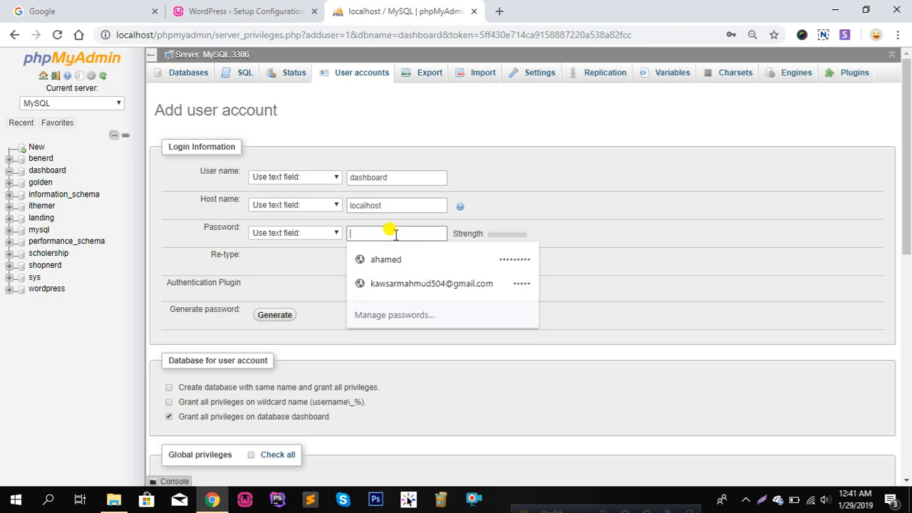
{"action": "type", "text": "12"}
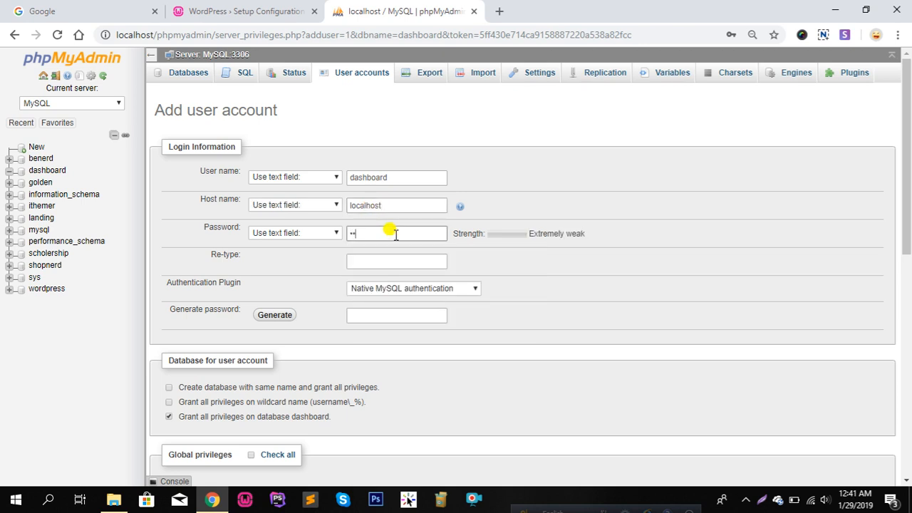
{"action": "type", "text": "34567"}
Re-type the password and create the dashboard@localhost account with all privileges on dashboard
{"action": "left_click", "coordinate": [387, 258]}
{"action": "left_click", "coordinate": [389, 229]}
{"action": "double_click", "coordinate": [386, 226]}
{"action": "right_click", "coordinate": [388, 228]}
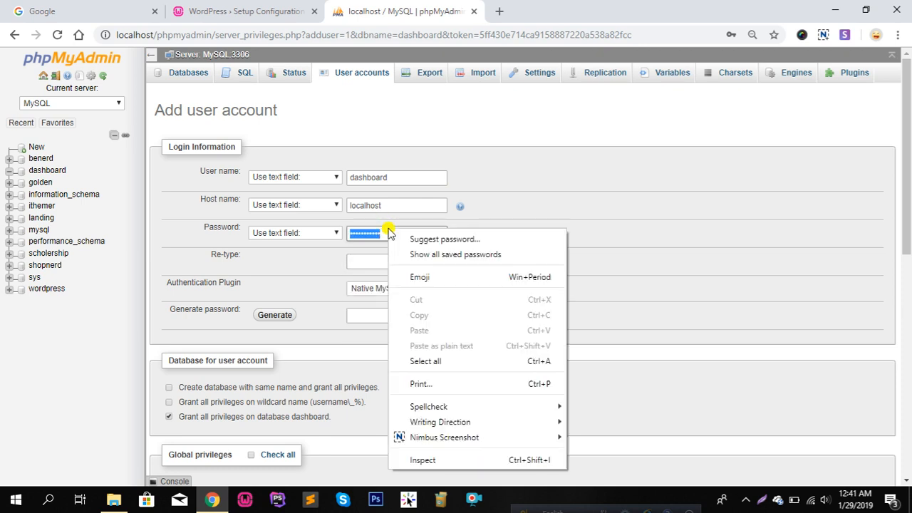
{"action": "left_click", "coordinate": [371, 257]}
{"action": "type", "text": "•••"}
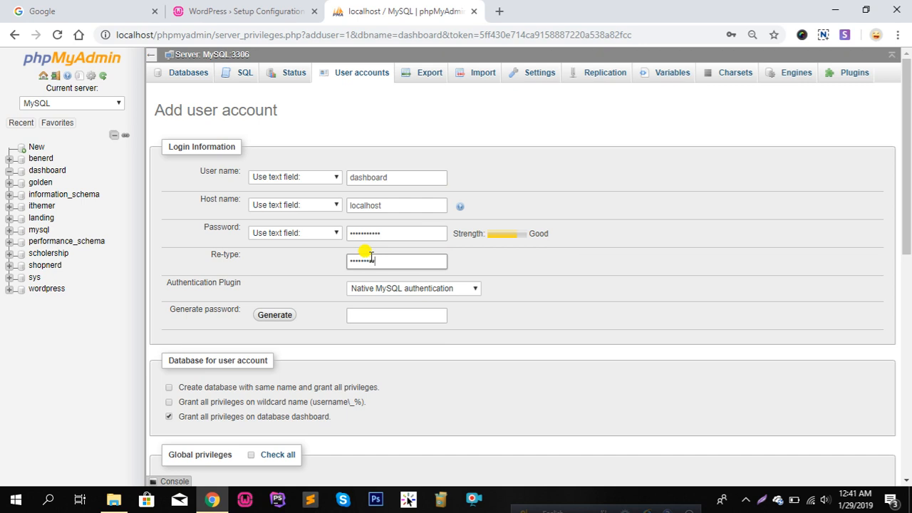
{"action": "scroll", "coordinate": [240, 356], "scroll_direction": "down", "scroll_amount": 4}
{"action": "scroll", "coordinate": [259, 350], "scroll_direction": "up", "scroll_amount": 4}
{"action": "scroll", "coordinate": [228, 325], "scroll_direction": "down", "scroll_amount": 1}
{"action": "scroll", "coordinate": [246, 356], "scroll_direction": "down", "scroll_amount": 3}
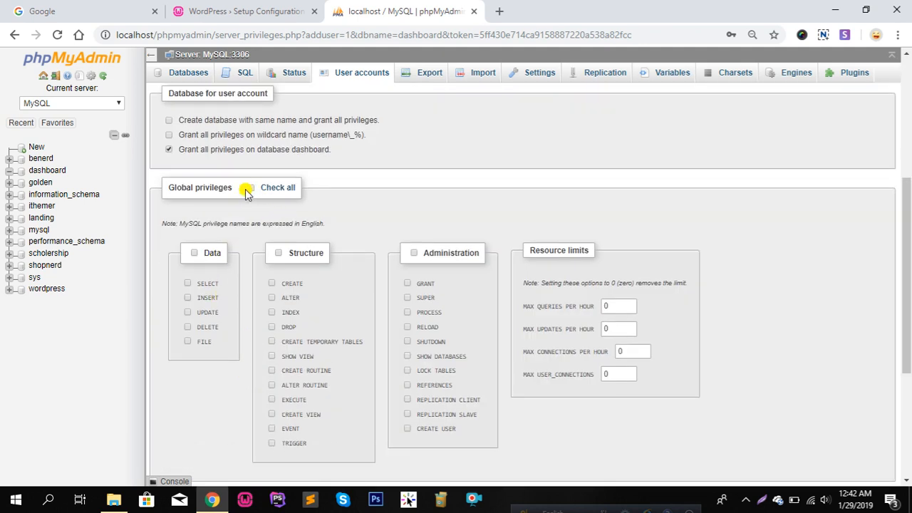
{"action": "scroll", "coordinate": [494, 461], "scroll_direction": "down", "scroll_amount": 3}
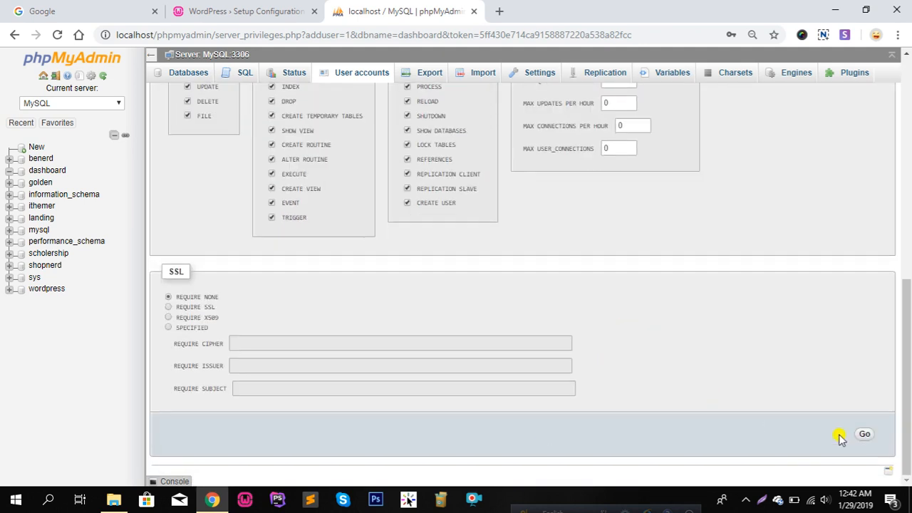
{"action": "left_click", "coordinate": [862, 436]}
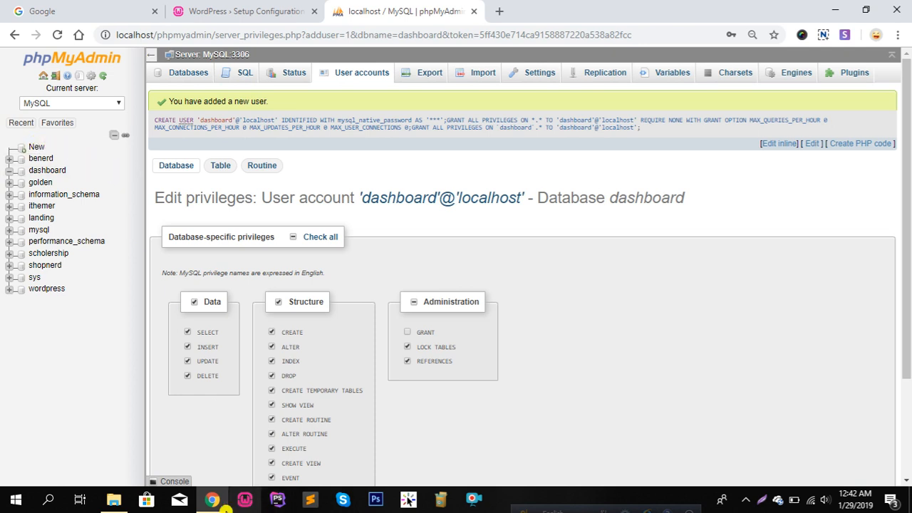
Return to the WordPress setup page and begin the database connection form
{"action": "left_click", "coordinate": [208, 503]}
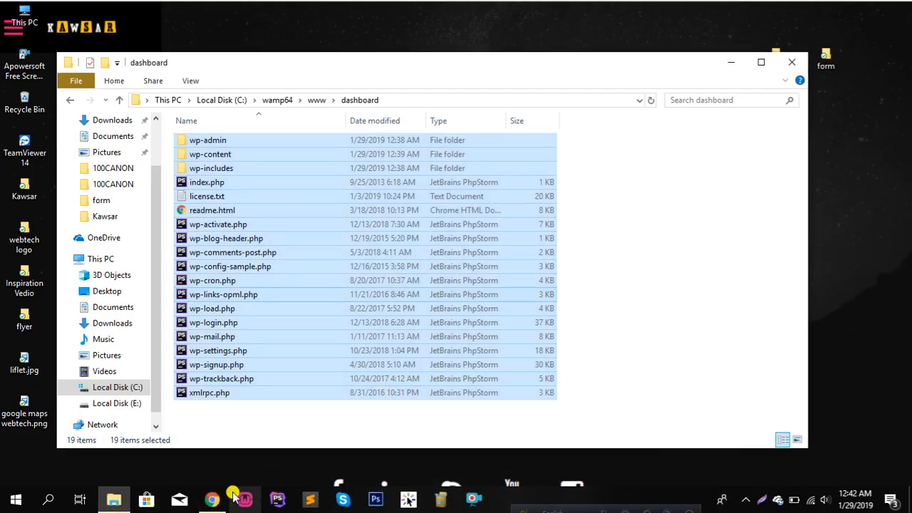
{"action": "left_click", "coordinate": [210, 502]}
{"action": "left_click", "coordinate": [237, 10]}
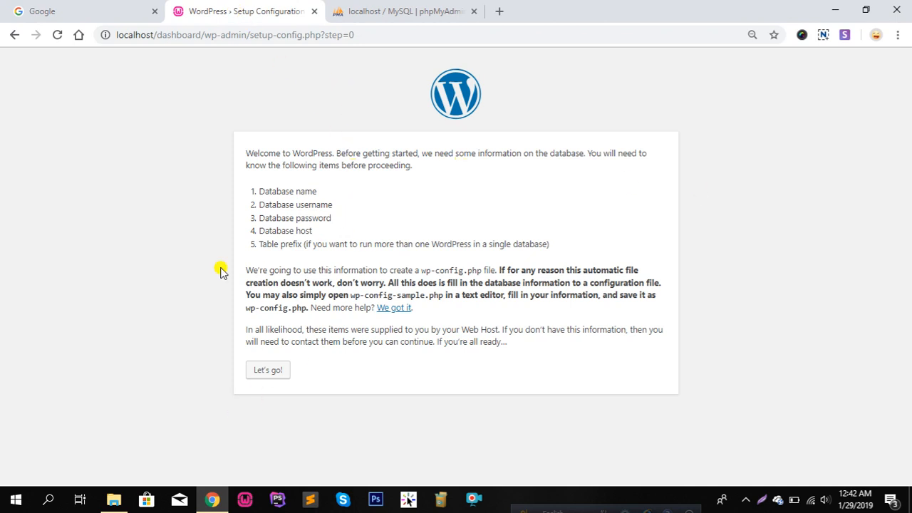
{"action": "left_click", "coordinate": [270, 372]}
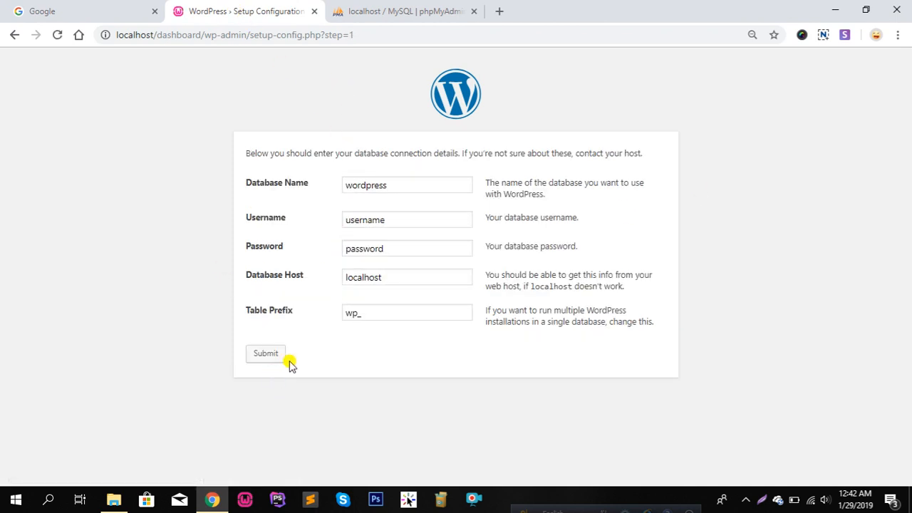
Set database name and username to dashboard, add the password, keep localhost and wp_, and submit
{"action": "left_click_drag", "start_coordinate": [409, 184], "coordinate": [338, 191]}
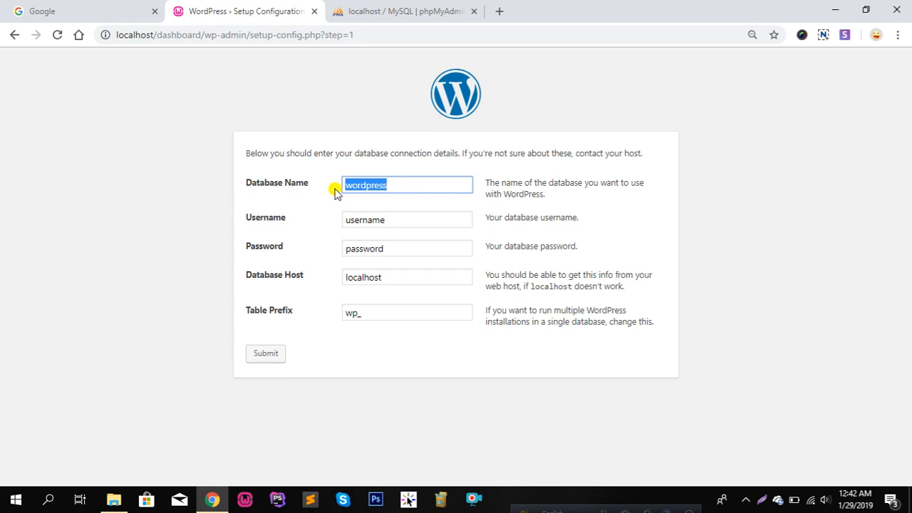
{"action": "key", "text": "BackSpace"}
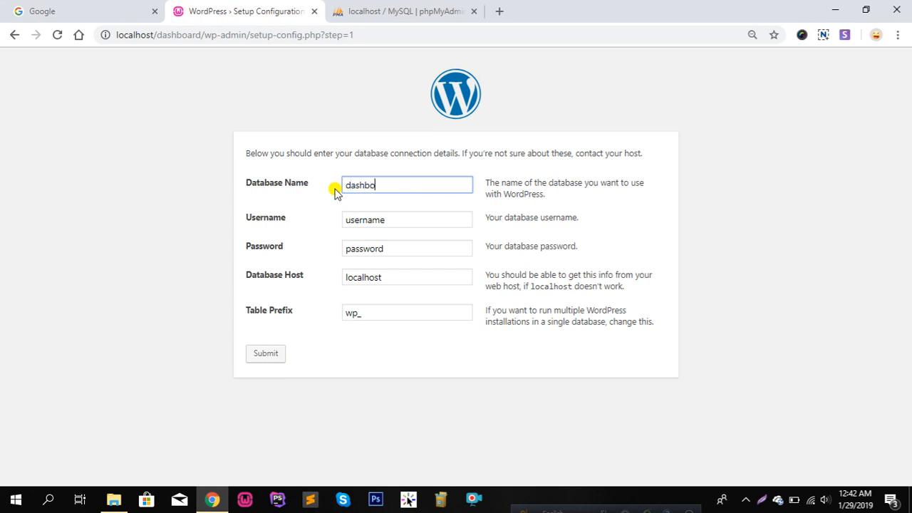
{"action": "type", "text": "dashboard"}
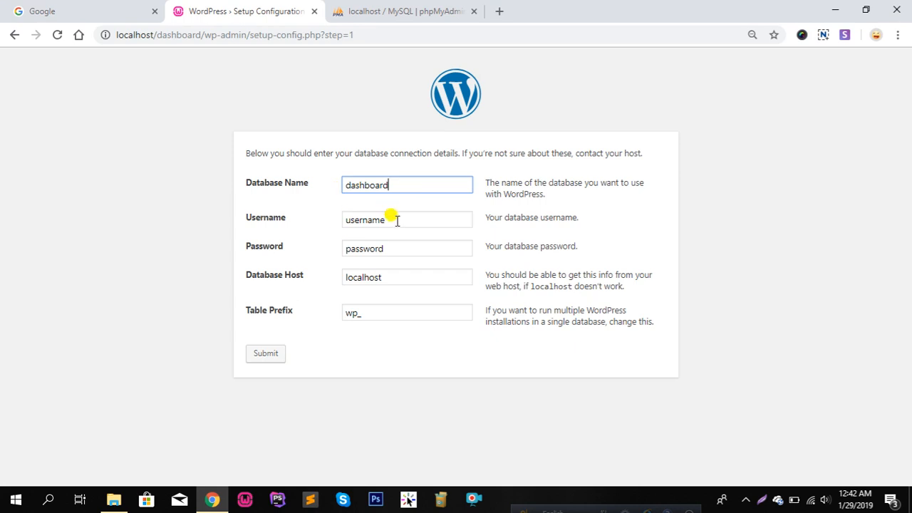
{"action": "key", "text": "Tab"}
{"action": "key", "text": "BackSpace"}
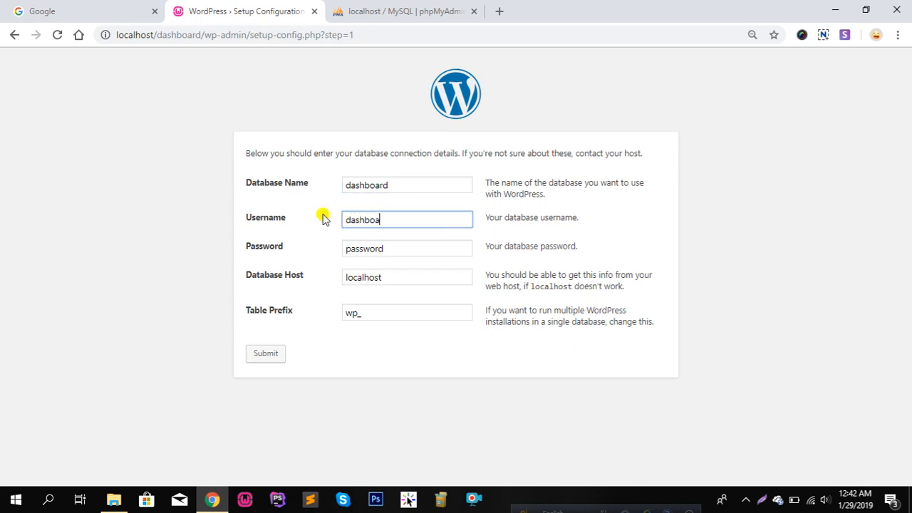
{"action": "left_click", "coordinate": [402, 246]}
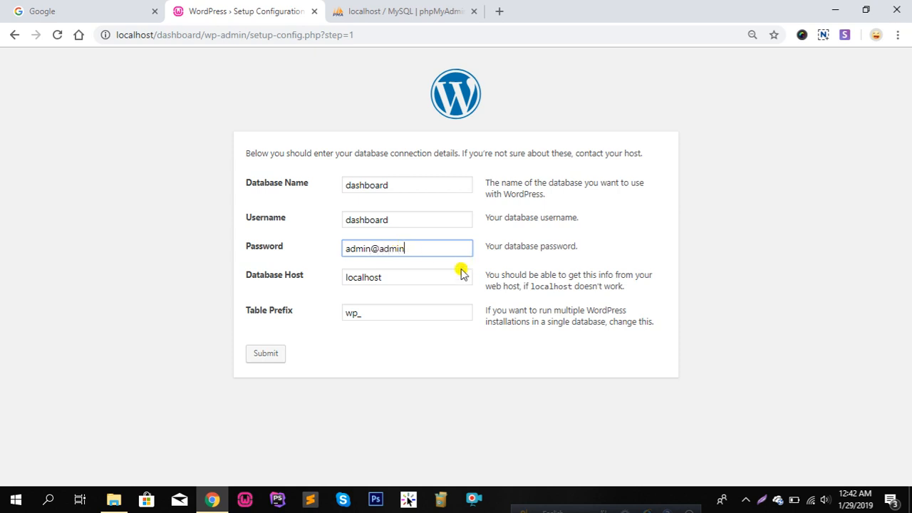
{"action": "left_click", "coordinate": [378, 273]}
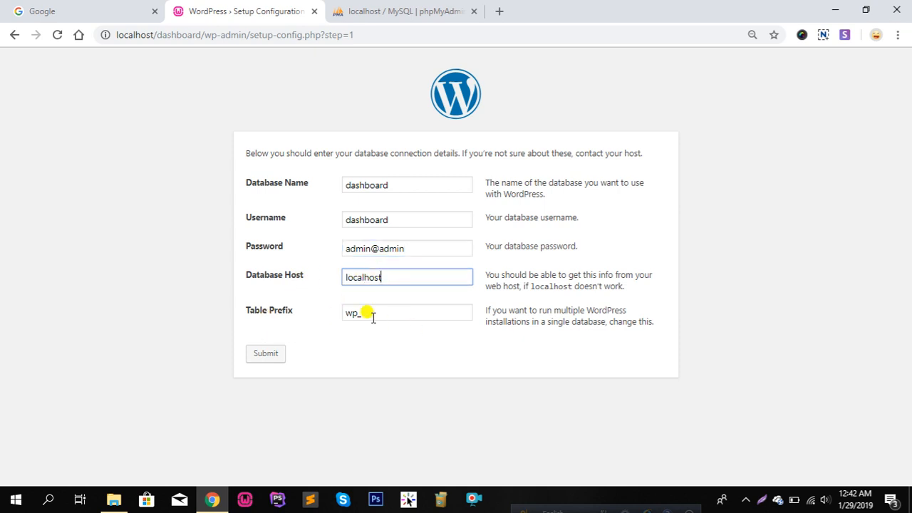
{"action": "left_click", "coordinate": [372, 316]}
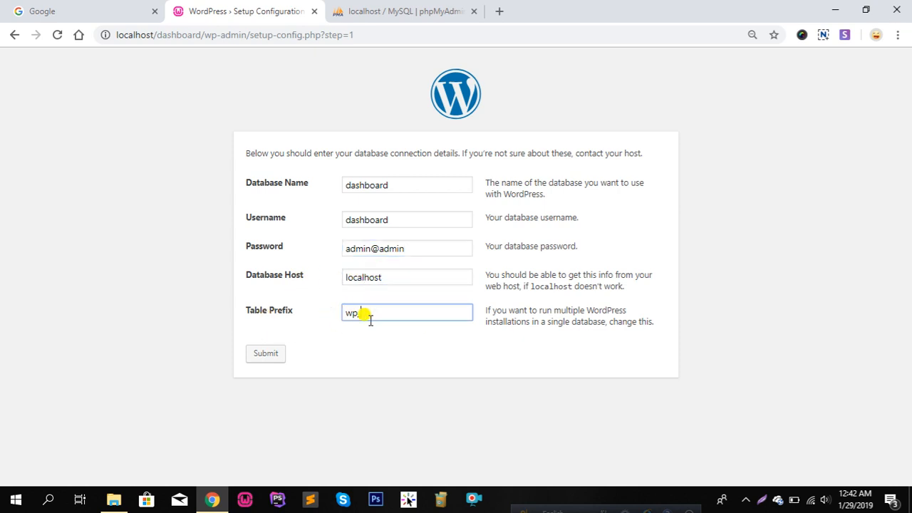
{"action": "left_click", "coordinate": [278, 358]}
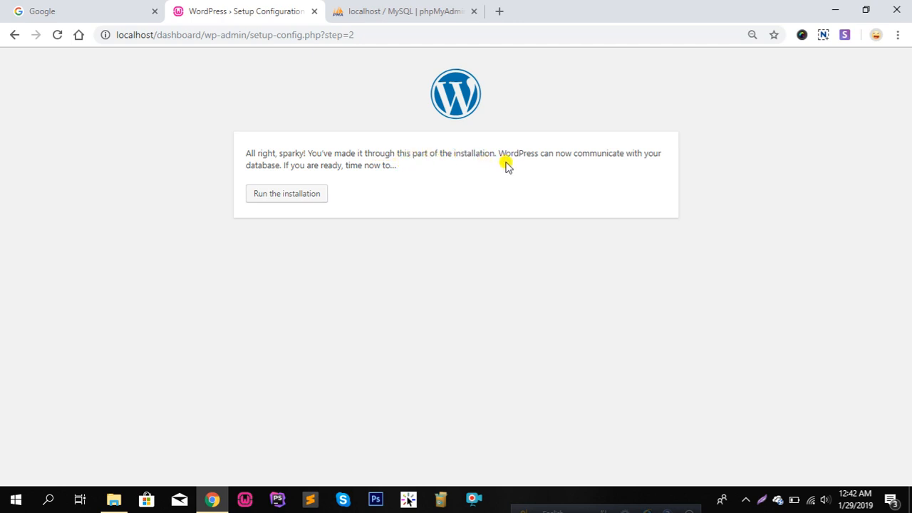
Start the installation and enter the site title 'we are golden batch'
{"action": "left_click", "coordinate": [288, 201]}
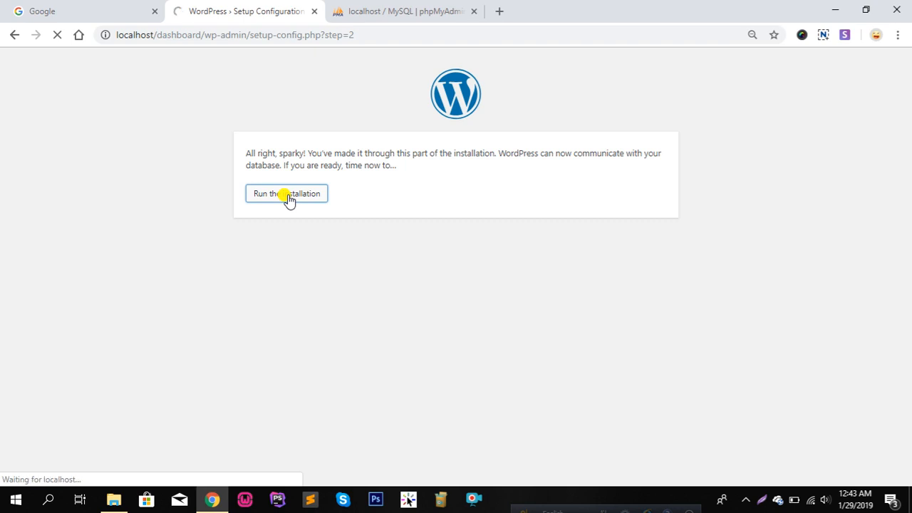
{"action": "scroll", "coordinate": [326, 269], "scroll_direction": "down", "scroll_amount": 2}
{"action": "scroll", "coordinate": [301, 127], "scroll_direction": "up", "scroll_amount": 2}
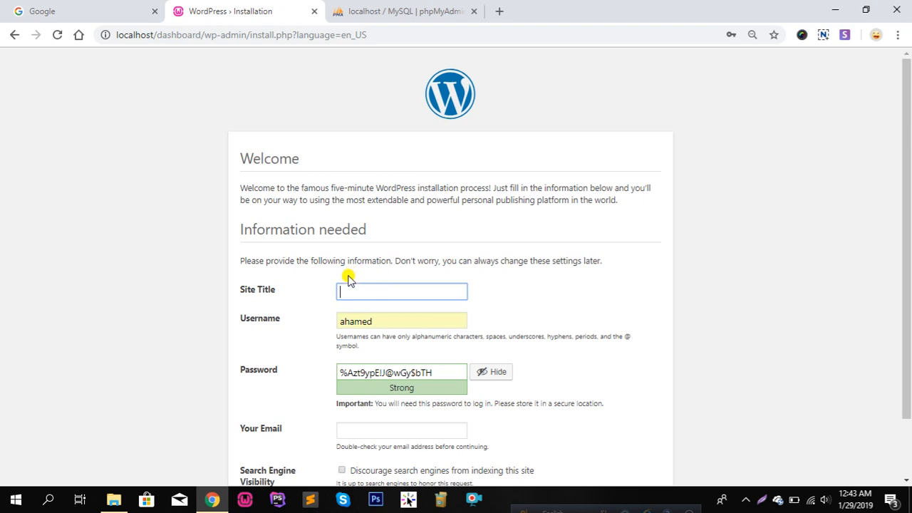
{"action": "left_click", "coordinate": [375, 292]}
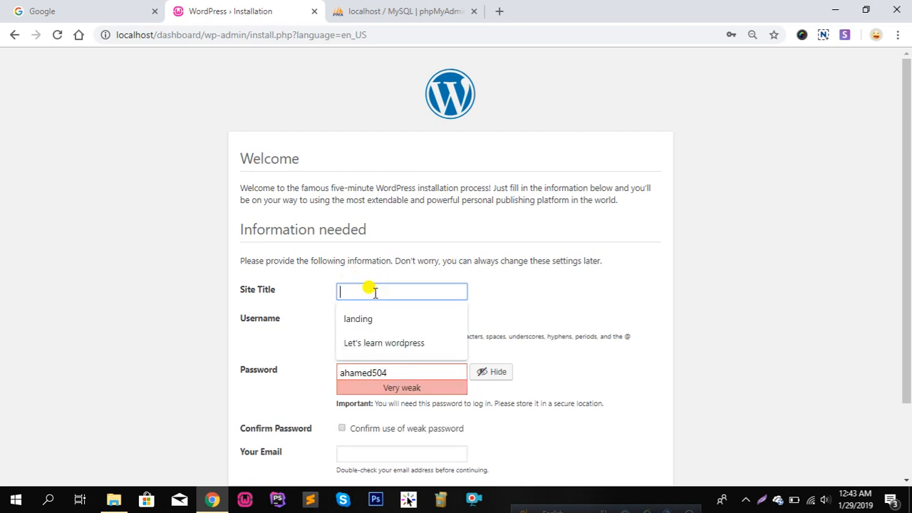
{"action": "type", "text": "we are golden batch"}
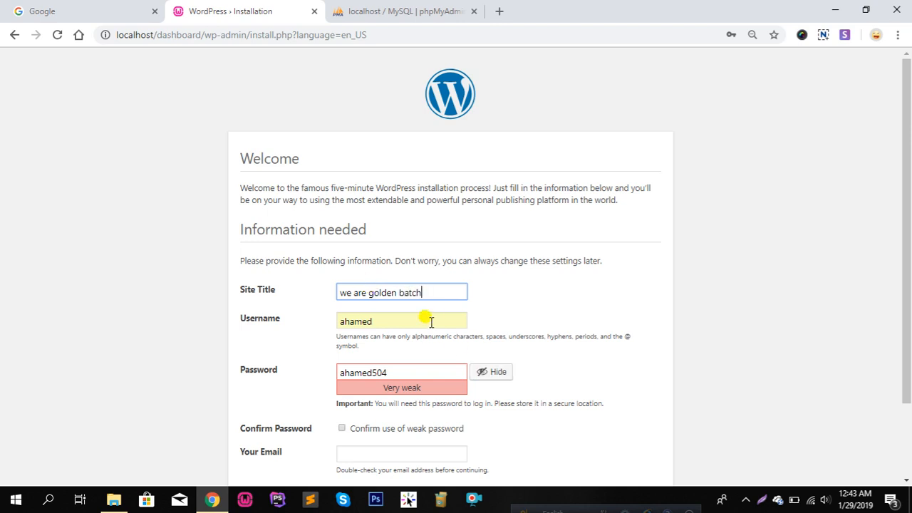
Set the administrator username to admin and enter the account password
{"action": "double_click", "coordinate": [391, 318]}
{"action": "key", "text": "BackSpace"}
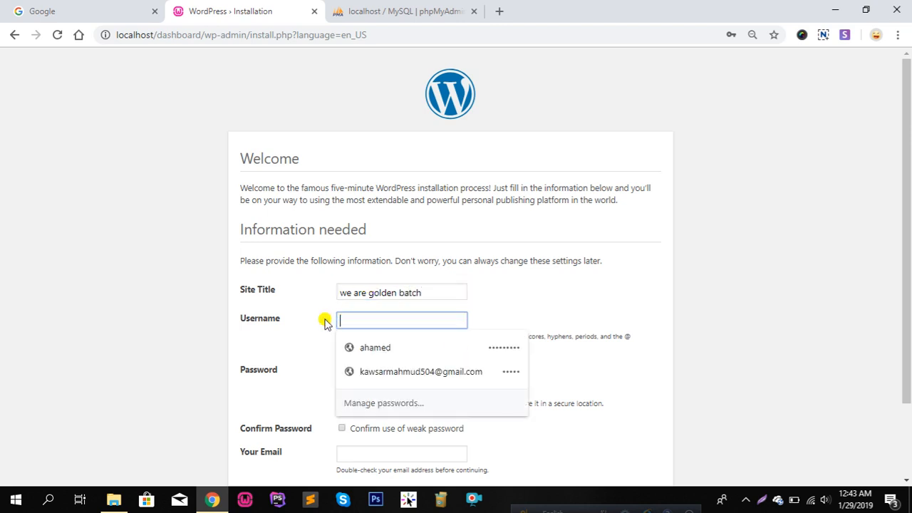
{"action": "type", "text": "dash"}
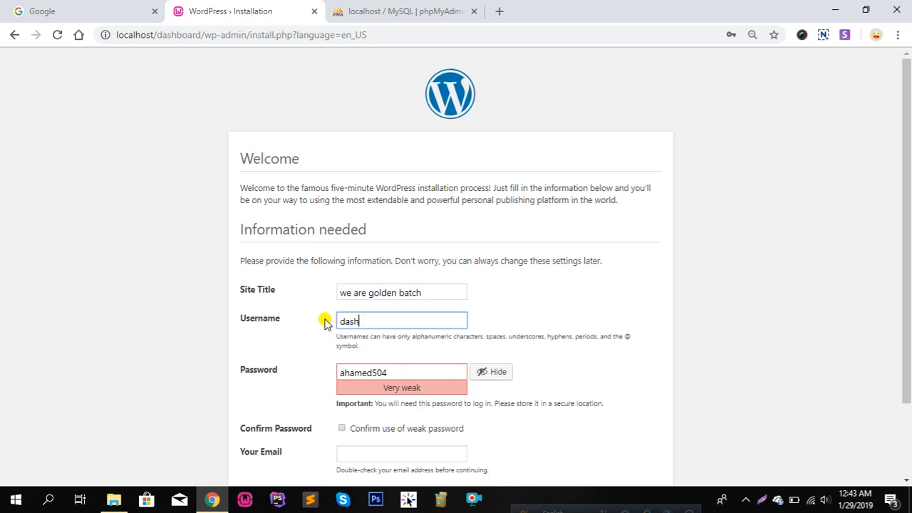
{"action": "type", "text": "board"}
{"action": "left_click_drag", "start_coordinate": [406, 318], "coordinate": [331, 322]}
{"action": "key", "text": "BackSpace"}
{"action": "type", "text": "a"}
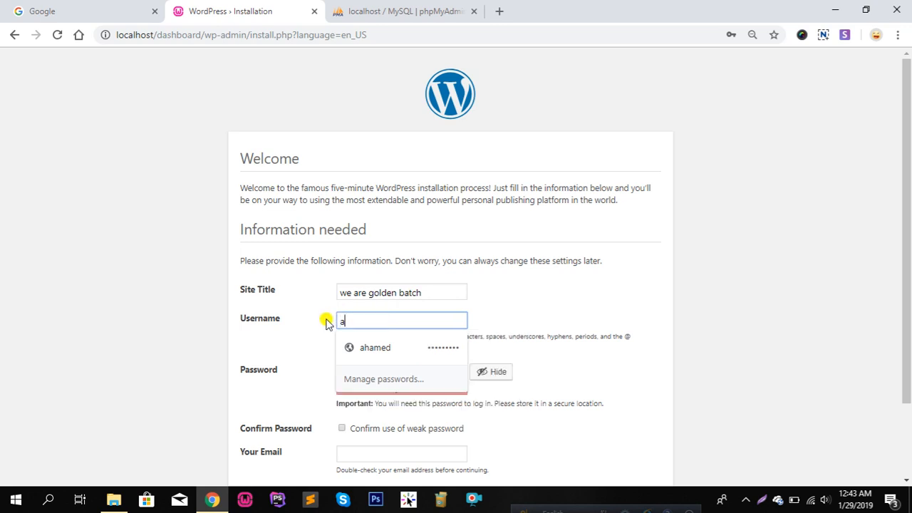
{"action": "type", "text": "dmin"}
{"action": "left_click", "coordinate": [743, 282]}
{"action": "left_click_drag", "start_coordinate": [394, 374], "coordinate": [333, 370]}
{"action": "key", "text": "BackSpace"}
{"action": "type", "text": "ad"}
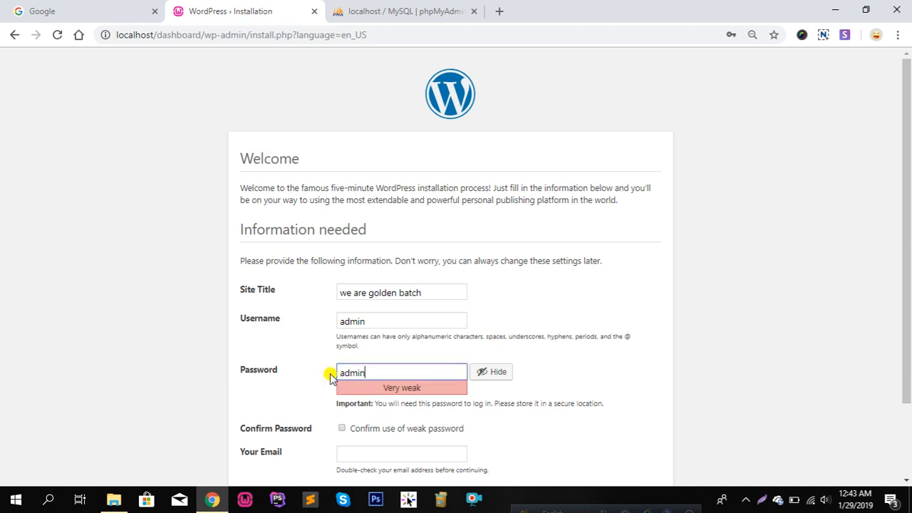
{"action": "type", "text": "min"}
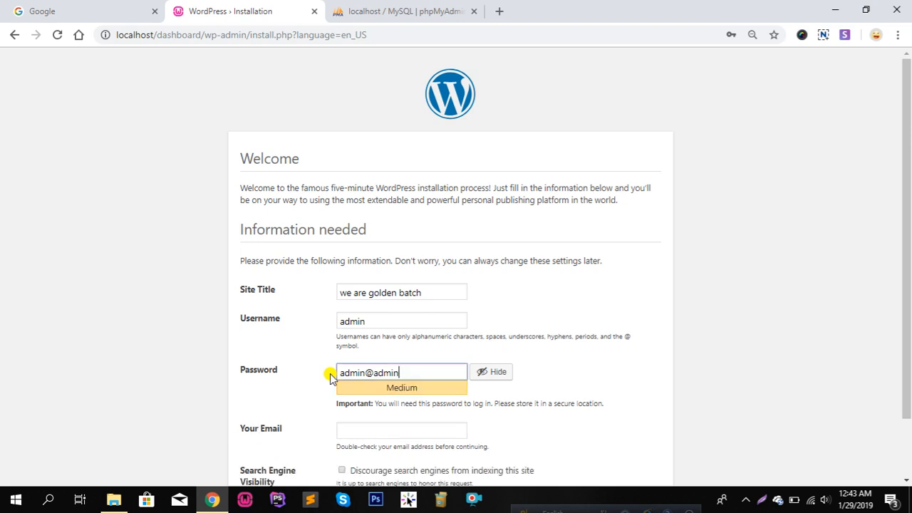
Fill in the administrator's e-mail address and install WordPress
{"action": "scroll", "coordinate": [677, 349], "scroll_direction": "down", "scroll_amount": 1}
{"action": "left_click", "coordinate": [369, 364]}
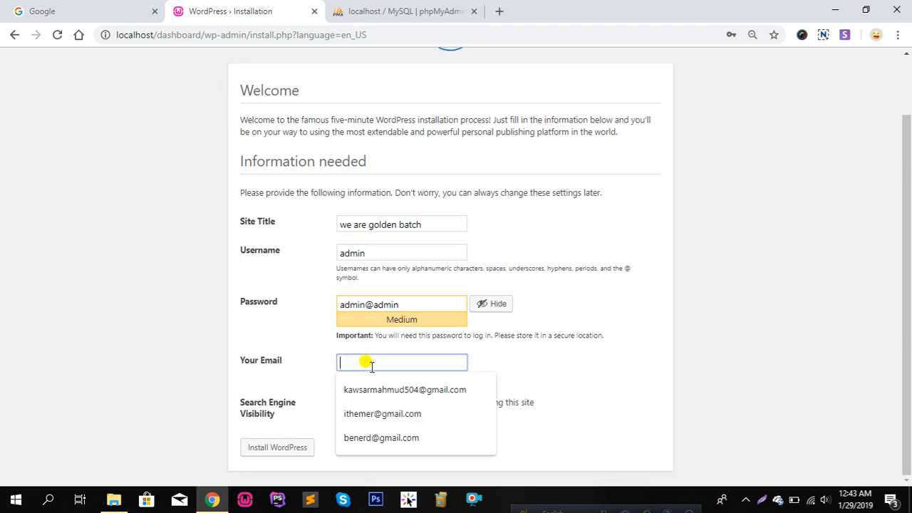
{"action": "left_click", "coordinate": [413, 423]}
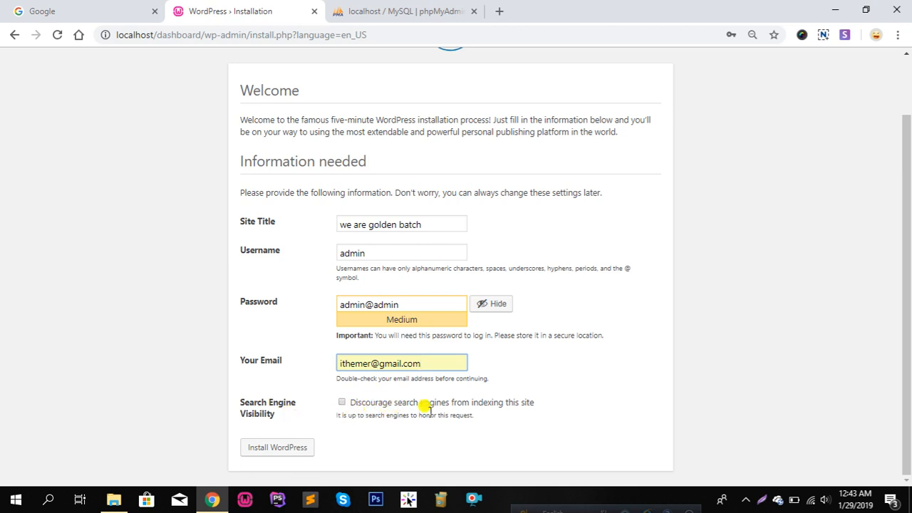
{"action": "left_click", "coordinate": [341, 406]}
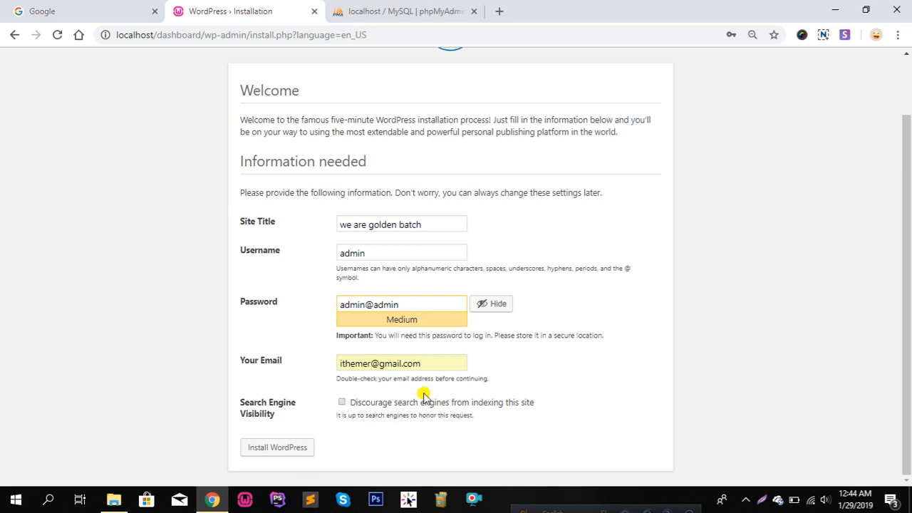
{"action": "left_click", "coordinate": [271, 456]}
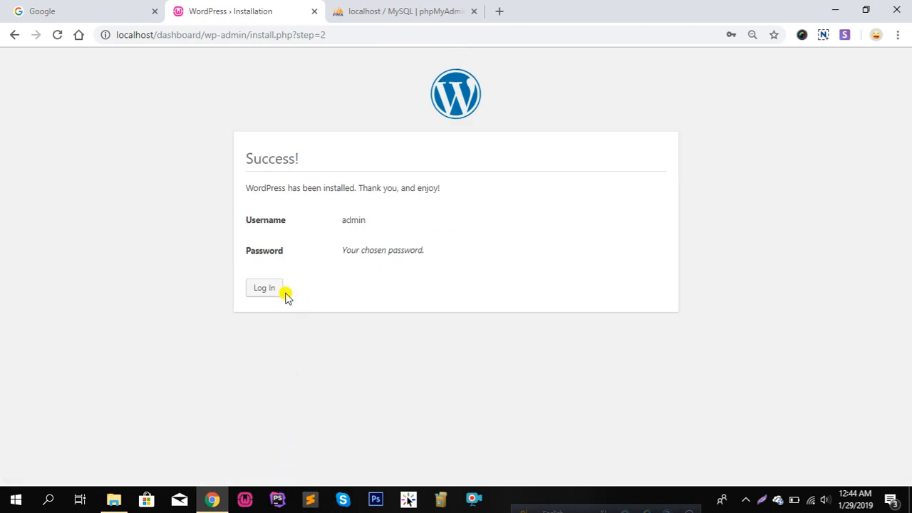
Log in on the new site's login page as admin with the account password
{"action": "left_click", "coordinate": [274, 293]}
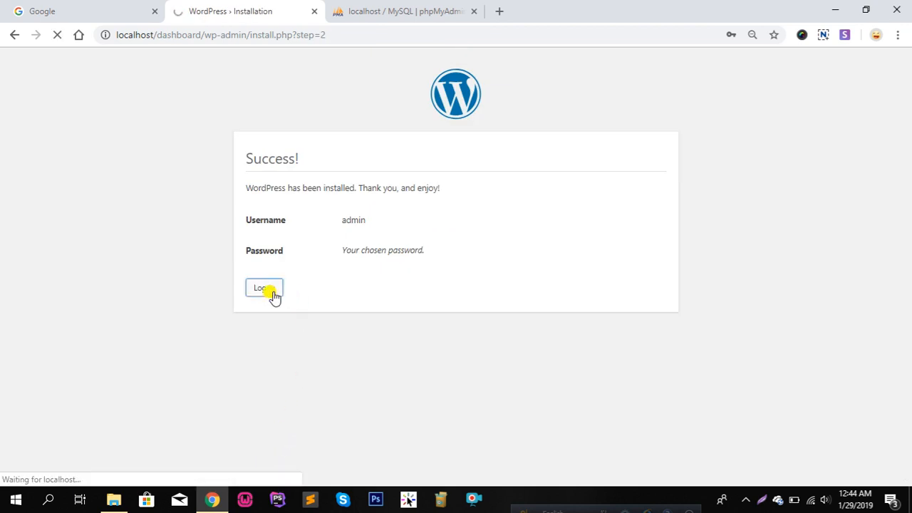
{"action": "left_click", "coordinate": [446, 226]}
{"action": "left_click_drag", "start_coordinate": [445, 227], "coordinate": [362, 227]}
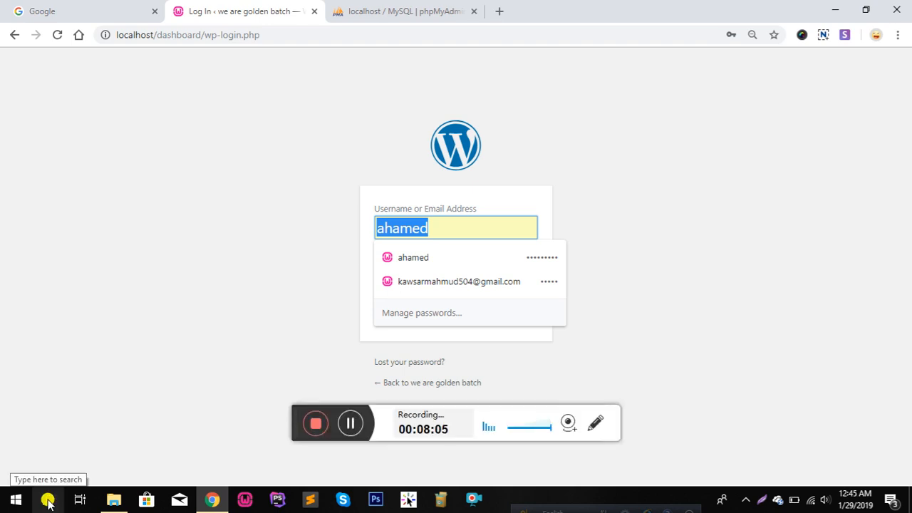
{"action": "left_click", "coordinate": [499, 236]}
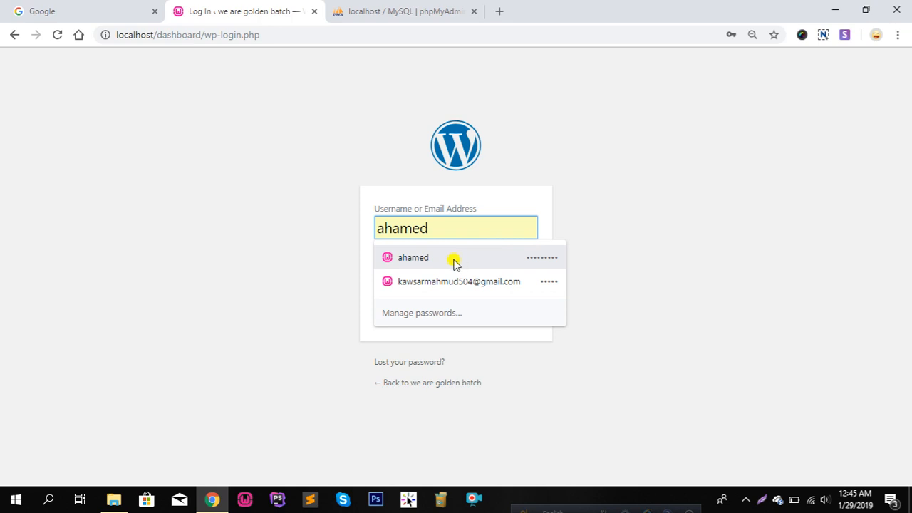
{"action": "key", "text": "BackSpace"}
{"action": "key", "text": "BackSpace"}
{"action": "key", "text": "BackSpace"}
{"action": "key", "text": "BackSpace"}
{"action": "key", "text": "BackSpace"}
{"action": "key", "text": "BackSpace"}
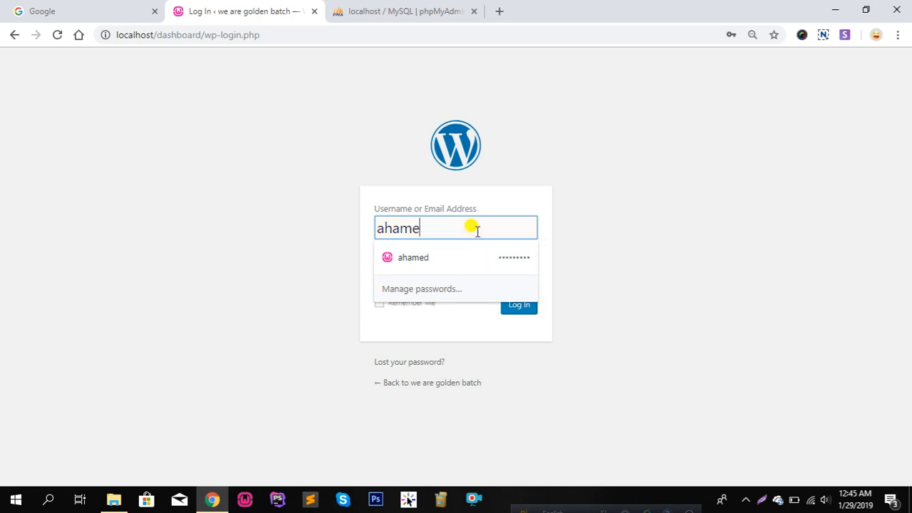
{"action": "type", "text": "admin"}
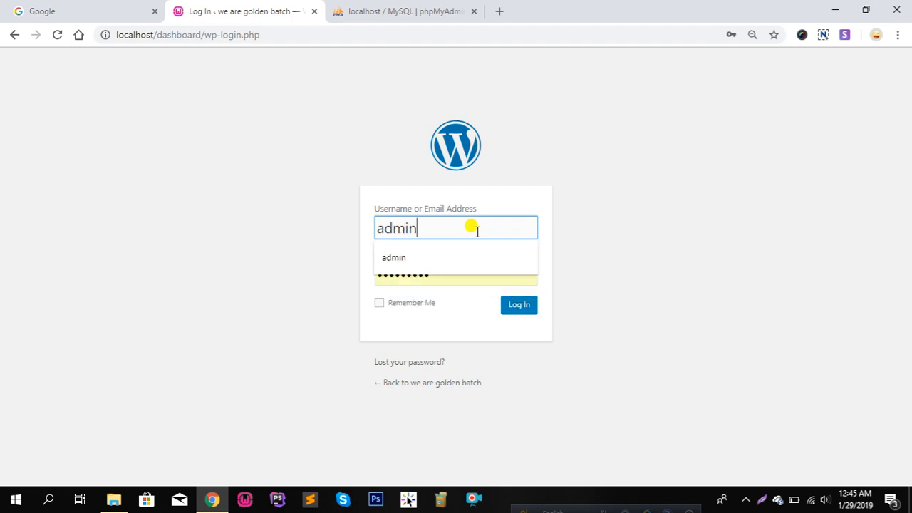
{"action": "left_click", "coordinate": [722, 221]}
{"action": "left_click_drag", "start_coordinate": [461, 277], "coordinate": [361, 285]}
{"action": "key", "text": "BackSpace"}
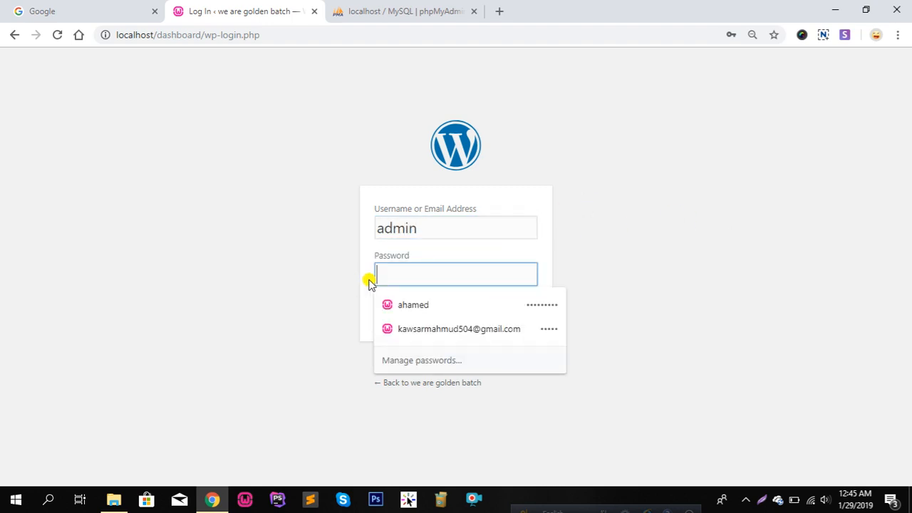
{"action": "type", "text": "ad"}
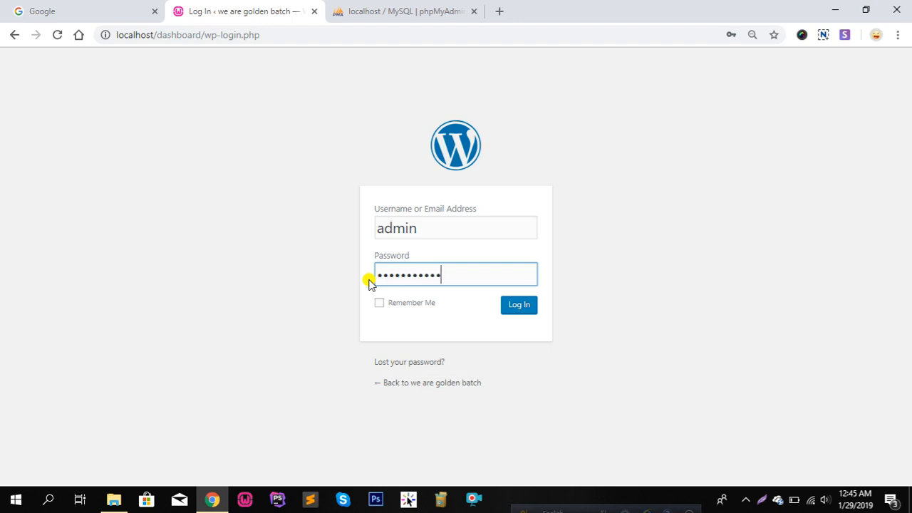
{"action": "left_click", "coordinate": [524, 305]}
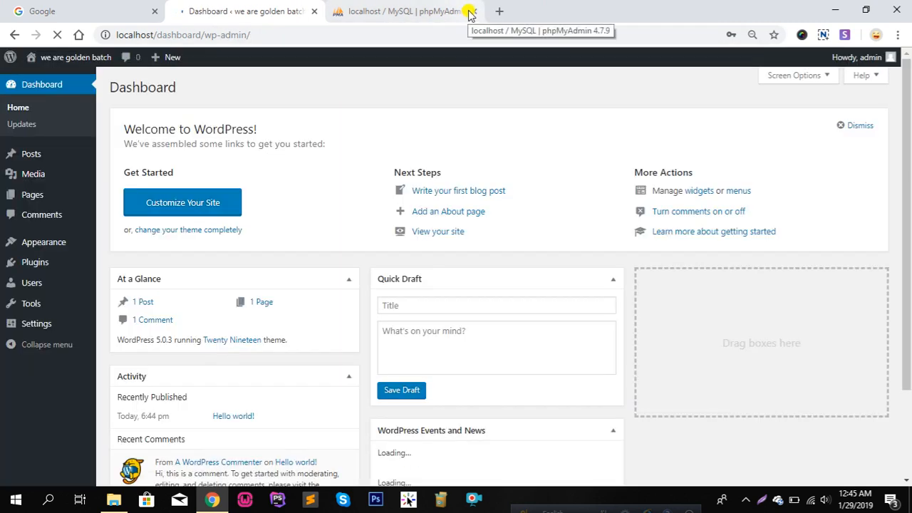
Close the phpMyAdmin tab and open the live site from Visit Site in a background tab
{"action": "left_click", "coordinate": [473, 11]}
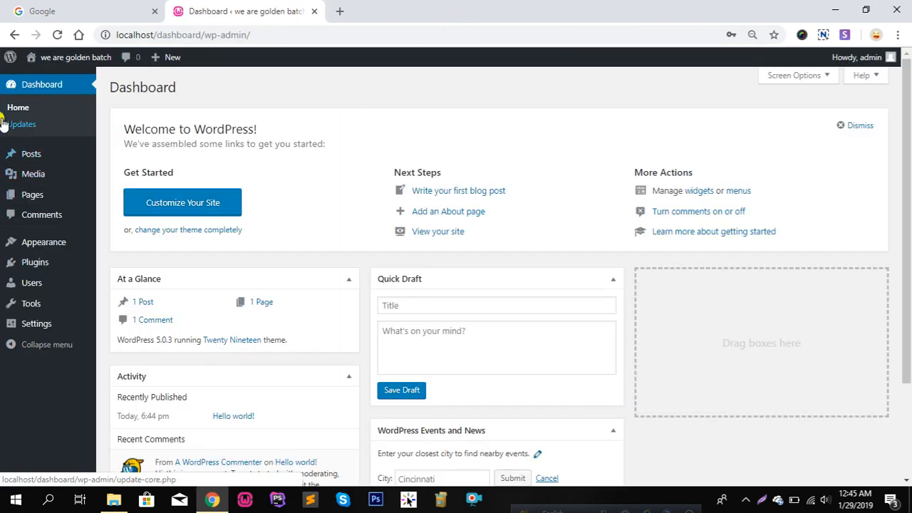
{"action": "mouse_move", "coordinate": [9, 59]}
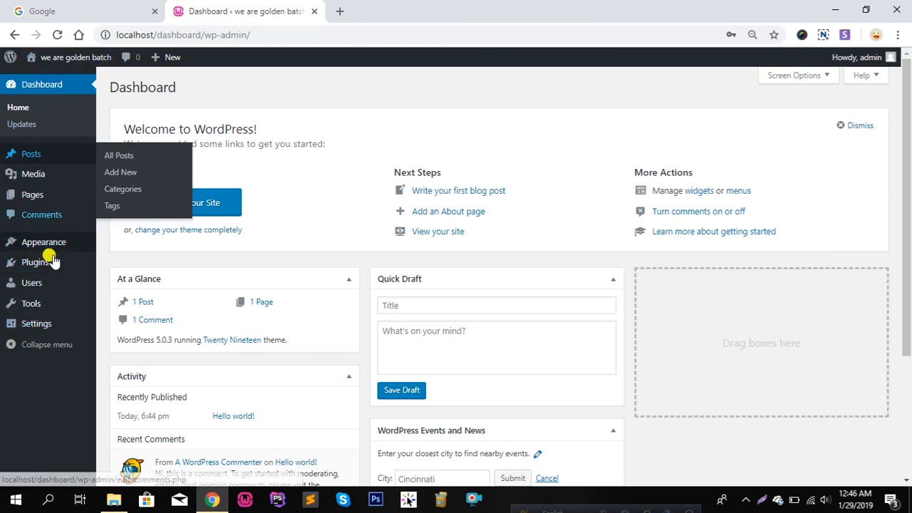
{"action": "scroll", "coordinate": [16, 301], "scroll_direction": "down", "scroll_amount": 3}
{"action": "scroll", "coordinate": [57, 335], "scroll_direction": "up", "scroll_amount": 3}
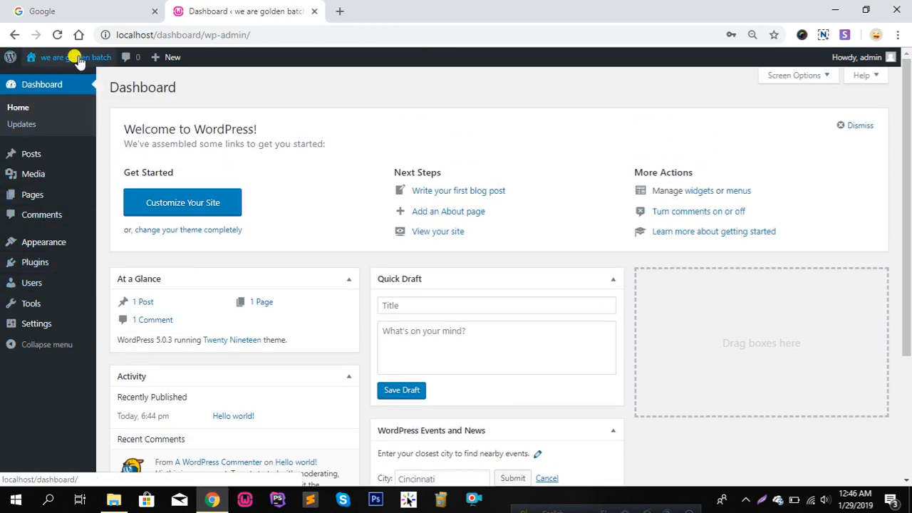
{"action": "mouse_move", "coordinate": [74, 63]}
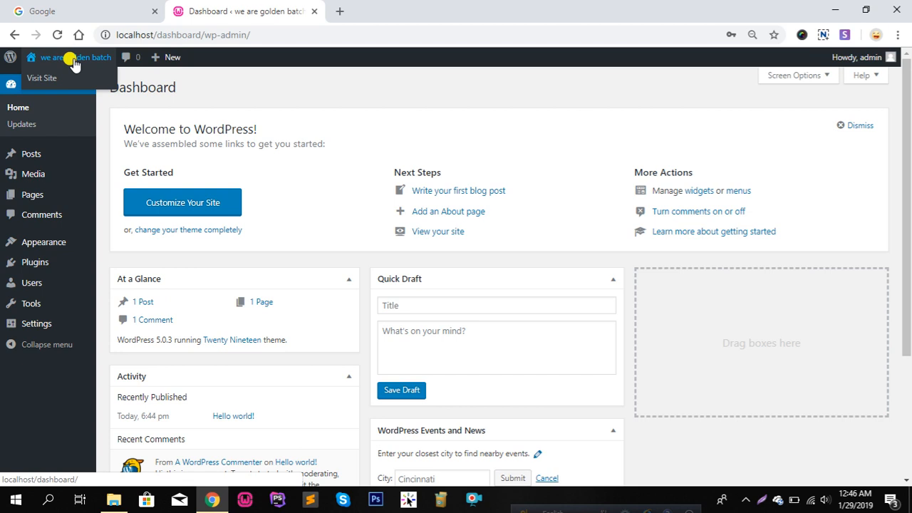
{"action": "middle_click", "coordinate": [42, 77]}
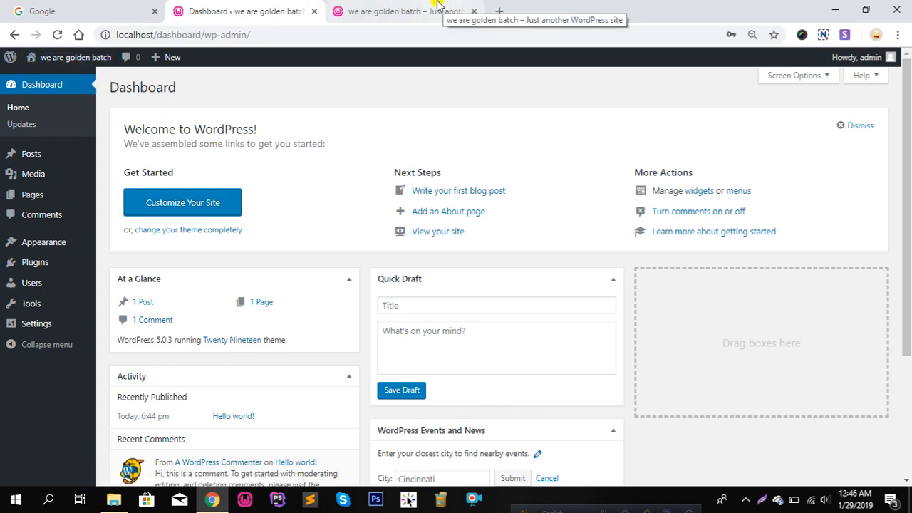
{"action": "left_click", "coordinate": [436, 9]}
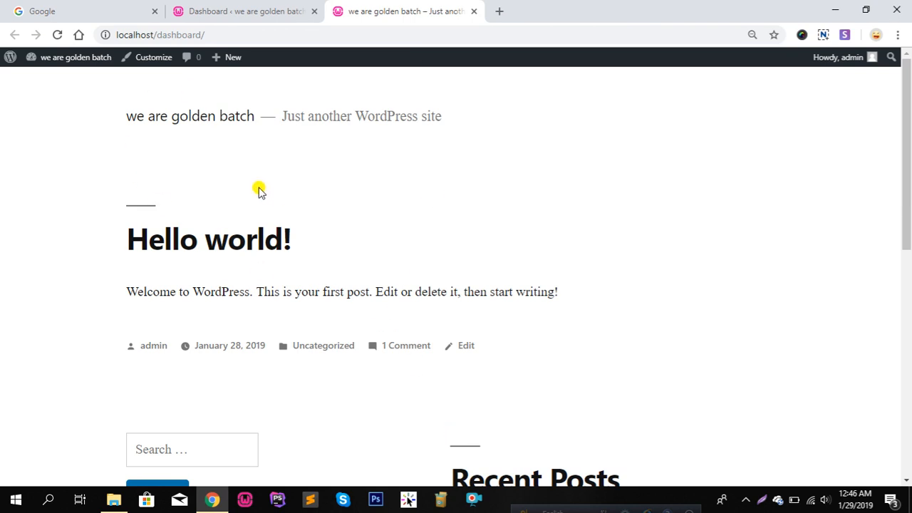
{"action": "scroll", "coordinate": [263, 192], "scroll_direction": "down", "scroll_amount": 6}
{"action": "scroll", "coordinate": [281, 269], "scroll_direction": "up", "scroll_amount": 5}
{"action": "scroll", "coordinate": [214, 157], "scroll_direction": "up", "scroll_amount": 2}
{"action": "scroll", "coordinate": [181, 304], "scroll_direction": "down", "scroll_amount": 3}
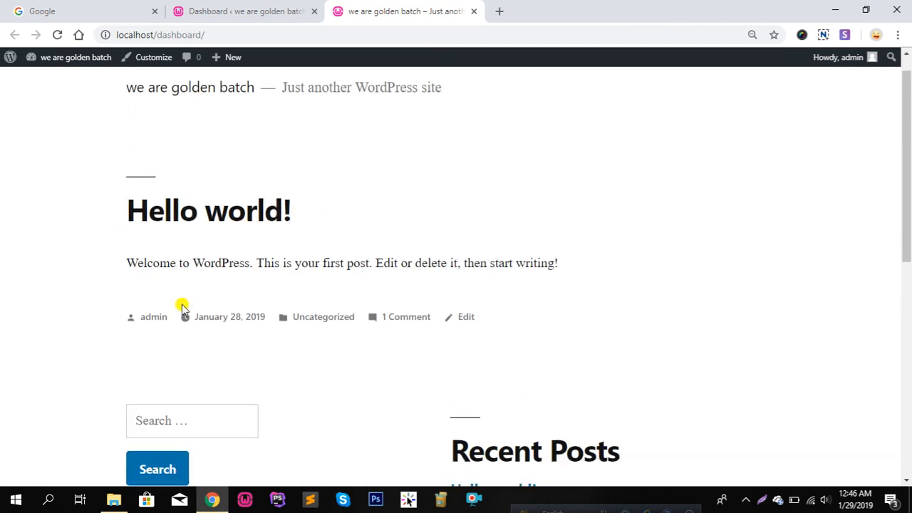
{"action": "scroll", "coordinate": [171, 213], "scroll_direction": "up", "scroll_amount": 2}
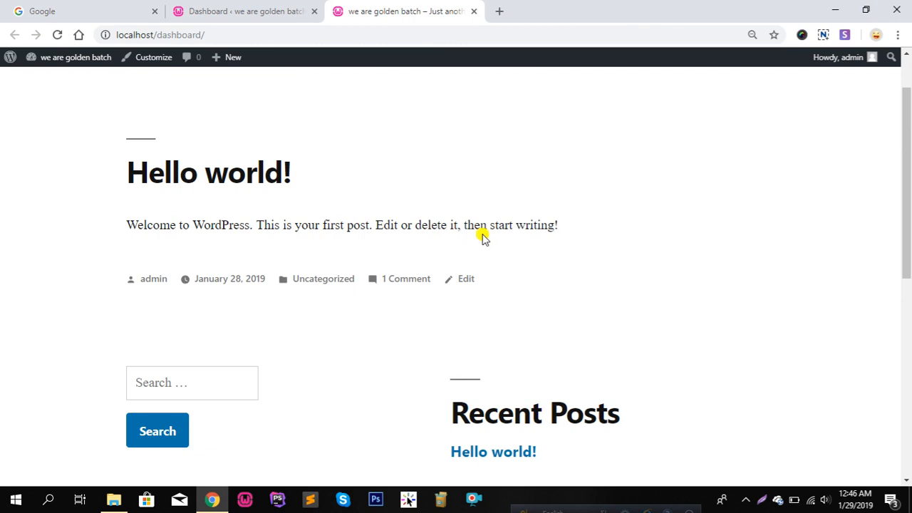
{"action": "scroll", "coordinate": [336, 197], "scroll_direction": "down", "scroll_amount": 3}
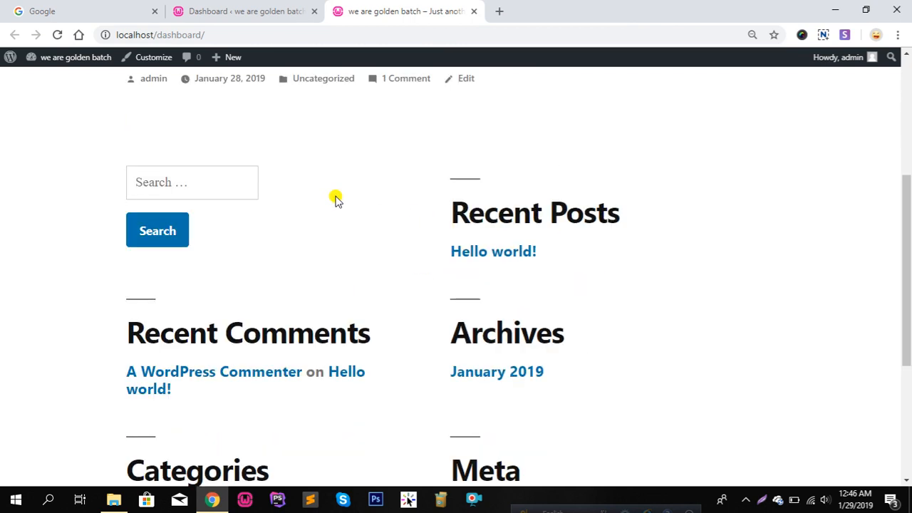
{"action": "scroll", "coordinate": [371, 230], "scroll_direction": "down", "scroll_amount": 3}
{"action": "scroll", "coordinate": [398, 279], "scroll_direction": "up", "scroll_amount": 7}
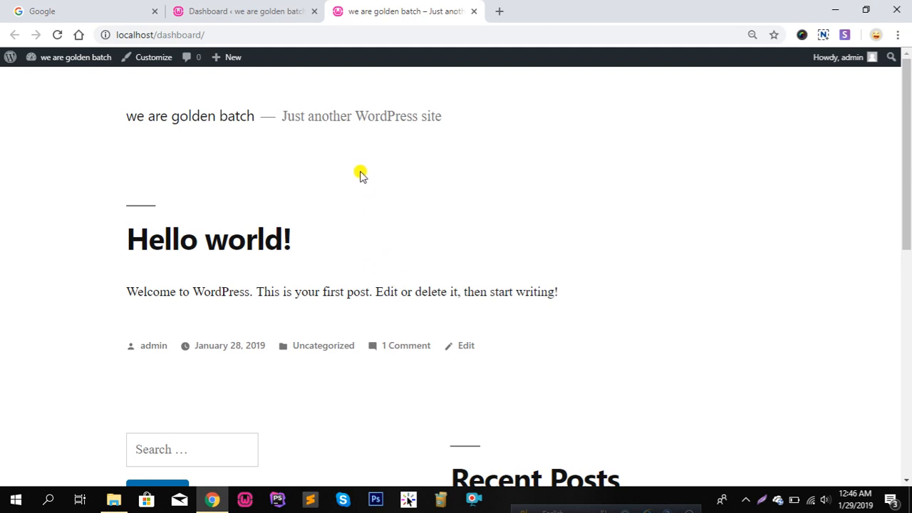
{"action": "left_click", "coordinate": [242, 10]}
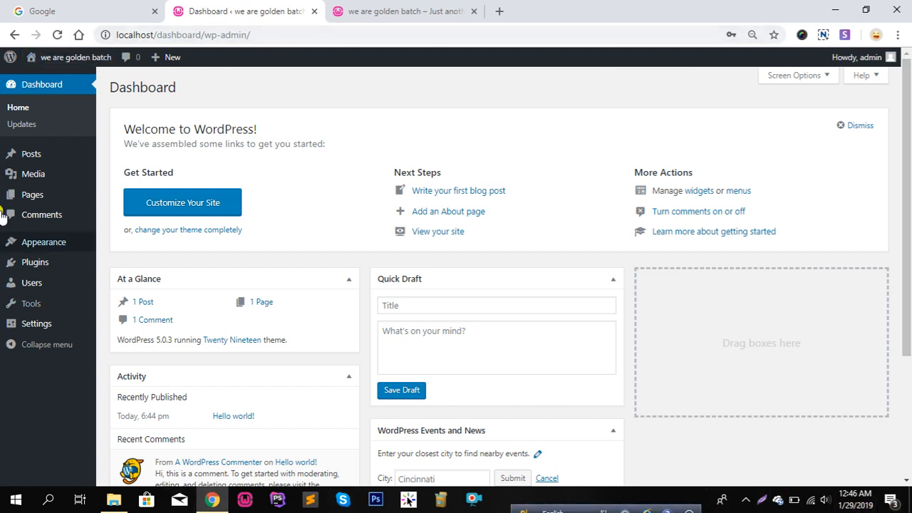
{"action": "mouse_move", "coordinate": [6, 309]}
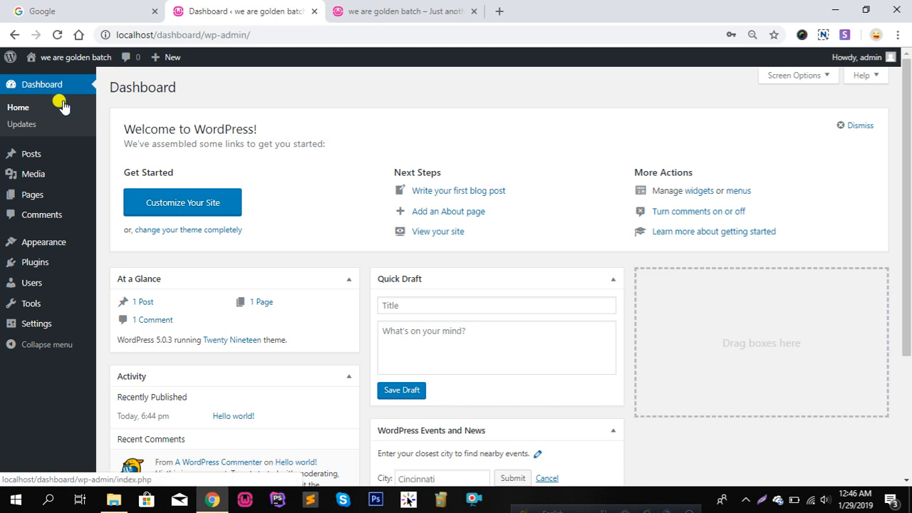
{"action": "scroll", "coordinate": [32, 163], "scroll_direction": "down", "scroll_amount": 2}
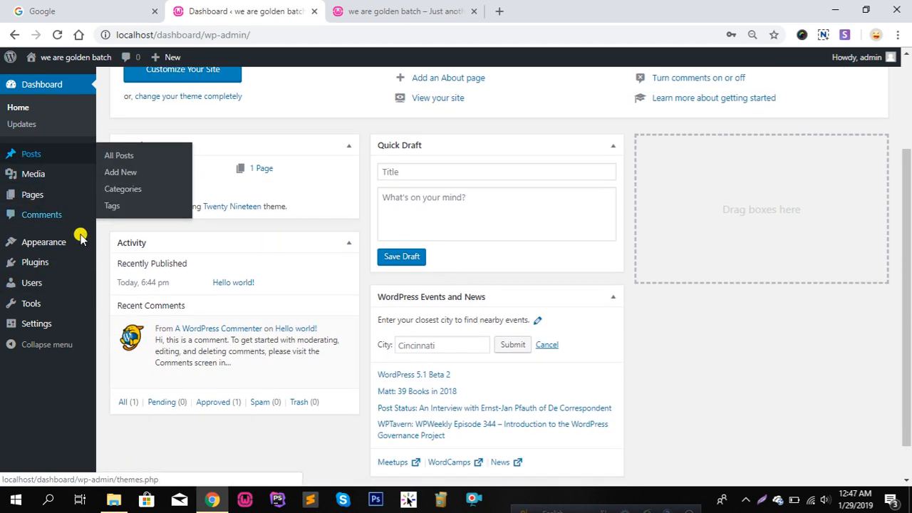
{"action": "scroll", "coordinate": [35, 165], "scroll_direction": "up", "scroll_amount": 2}
{"action": "mouse_move", "coordinate": [32, 158]}
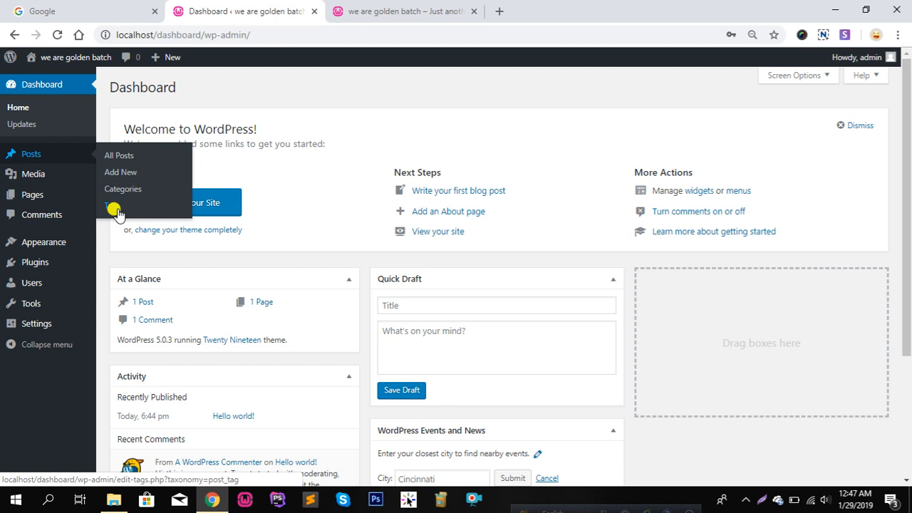
Look over All Posts and the site's front page, then start a new post
{"action": "left_click", "coordinate": [127, 158]}
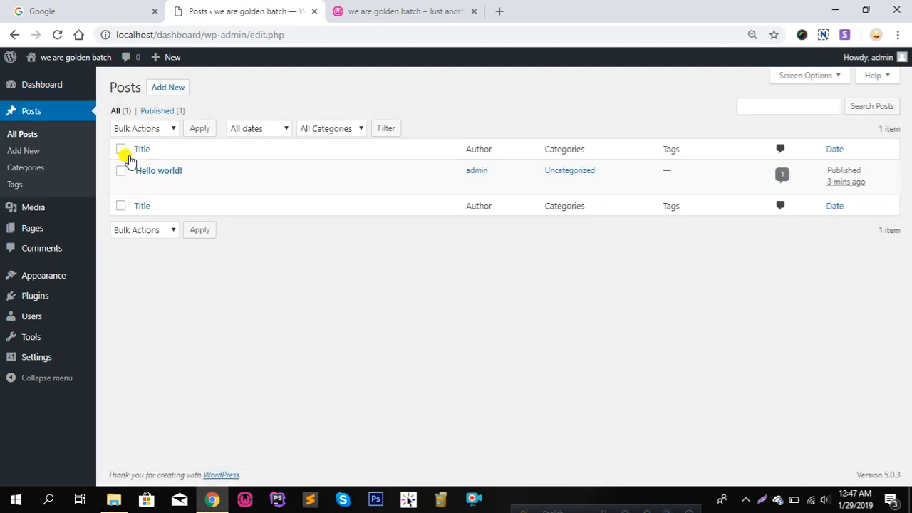
{"action": "mouse_move", "coordinate": [170, 169]}
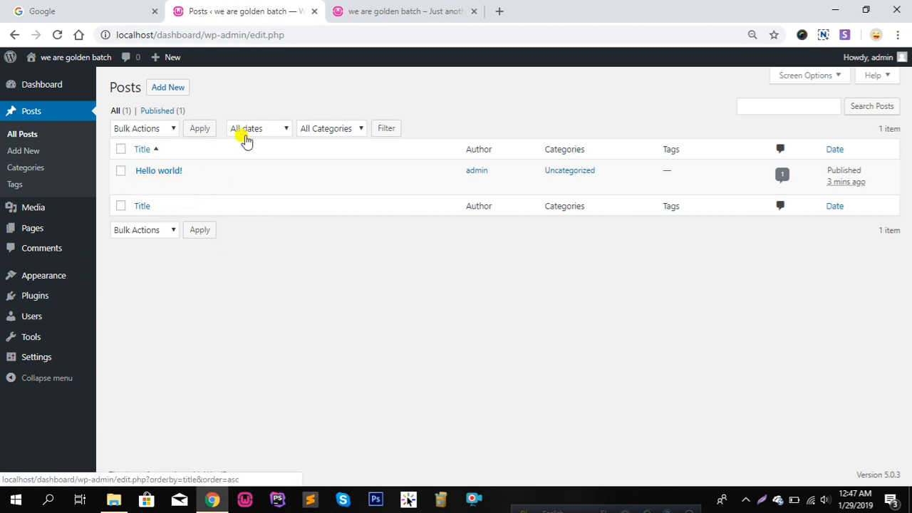
{"action": "left_click", "coordinate": [360, 11]}
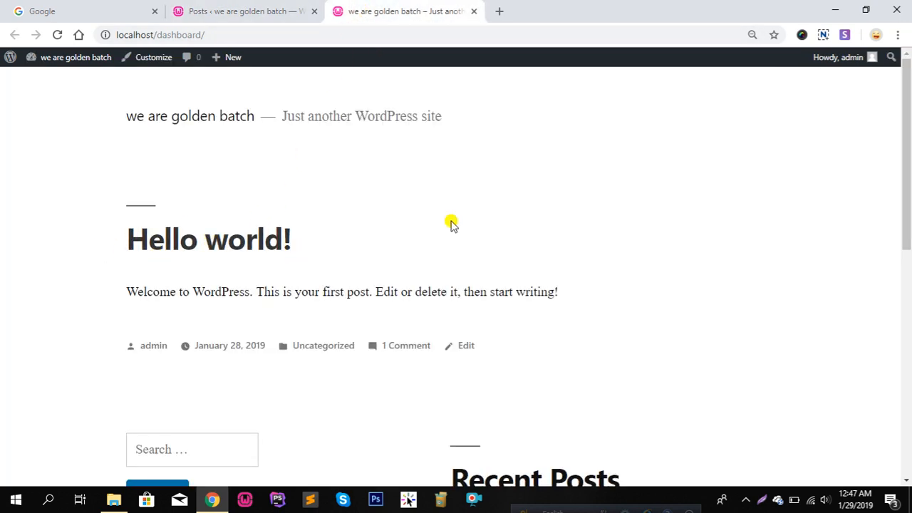
{"action": "left_click", "coordinate": [264, 6]}
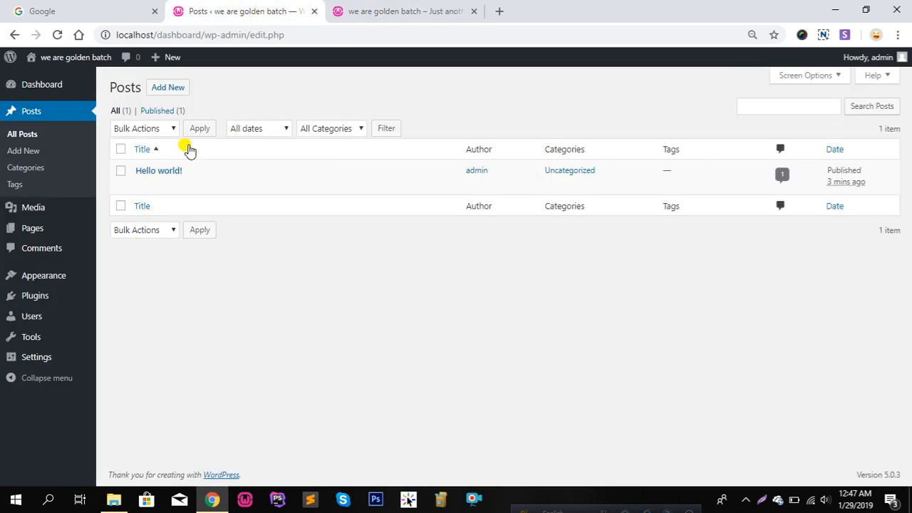
{"action": "mouse_move", "coordinate": [162, 193]}
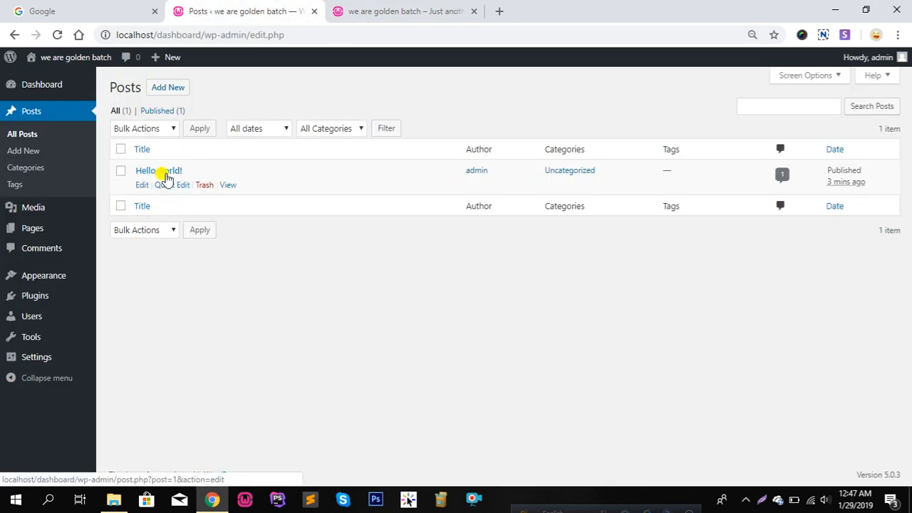
{"action": "left_click", "coordinate": [26, 151]}
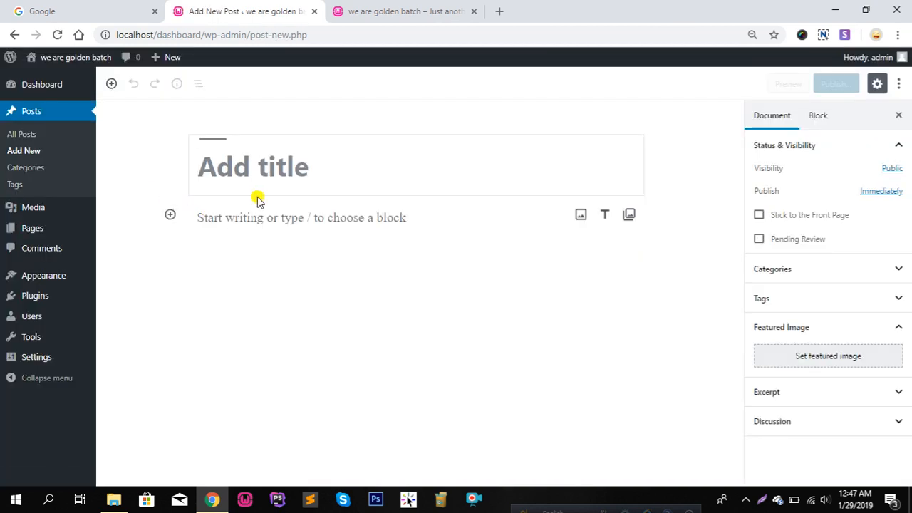
In a new tab, search Google for prothom-alo and open prothomalo.com
{"action": "left_click", "coordinate": [502, 12]}
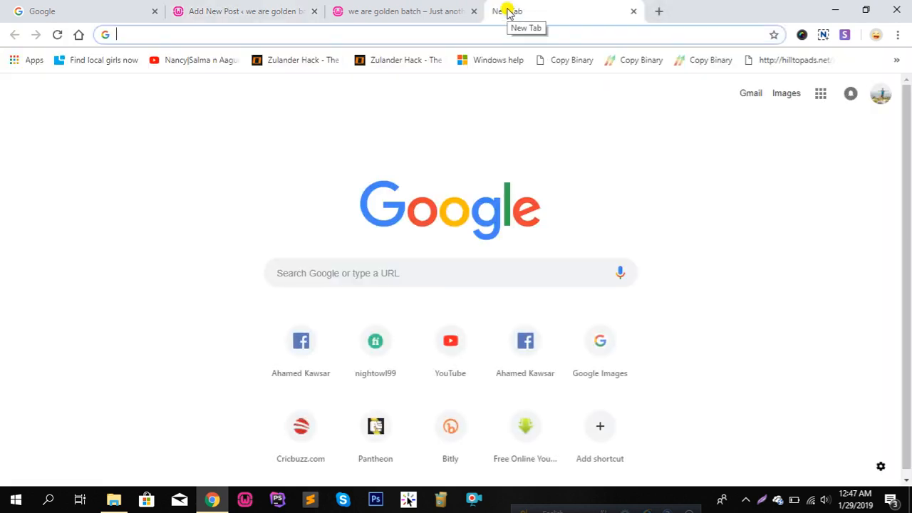
{"action": "type", "text": "prothom"}
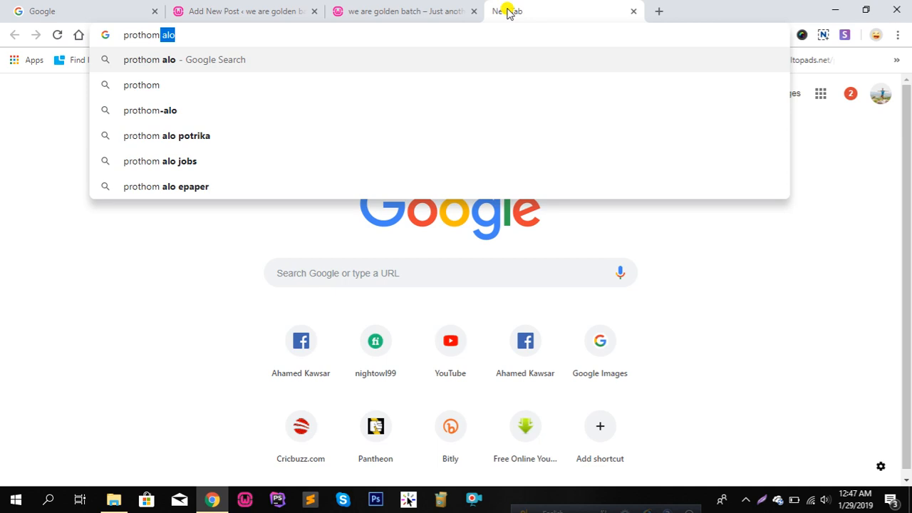
{"action": "left_click", "coordinate": [198, 111]}
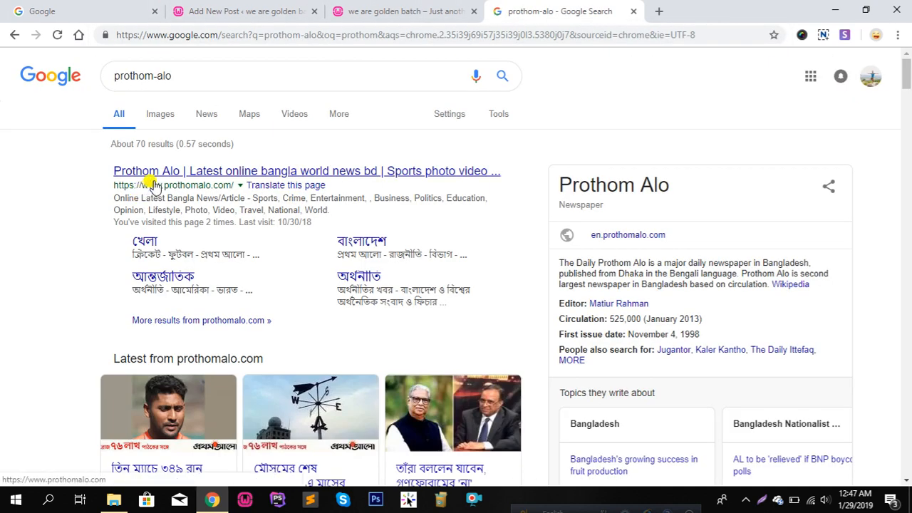
{"action": "left_click", "coordinate": [154, 180]}
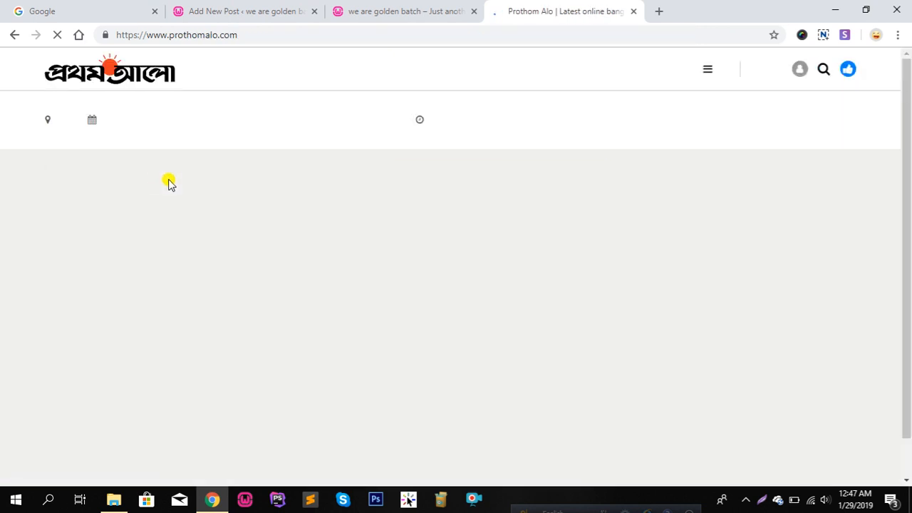
Open the খেলা sports section of Prothom Alo and its lead story
{"action": "scroll", "coordinate": [214, 207], "scroll_direction": "down", "scroll_amount": 15}
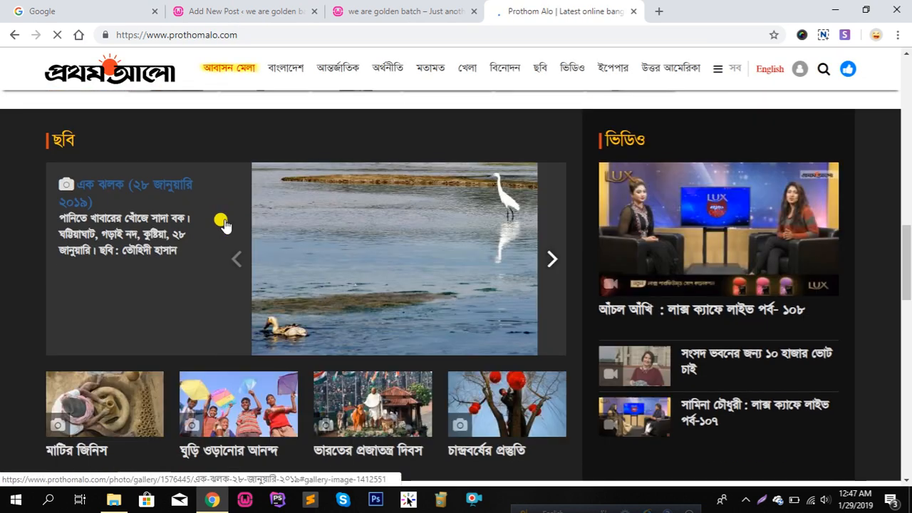
{"action": "scroll", "coordinate": [223, 224], "scroll_direction": "up", "scroll_amount": 15}
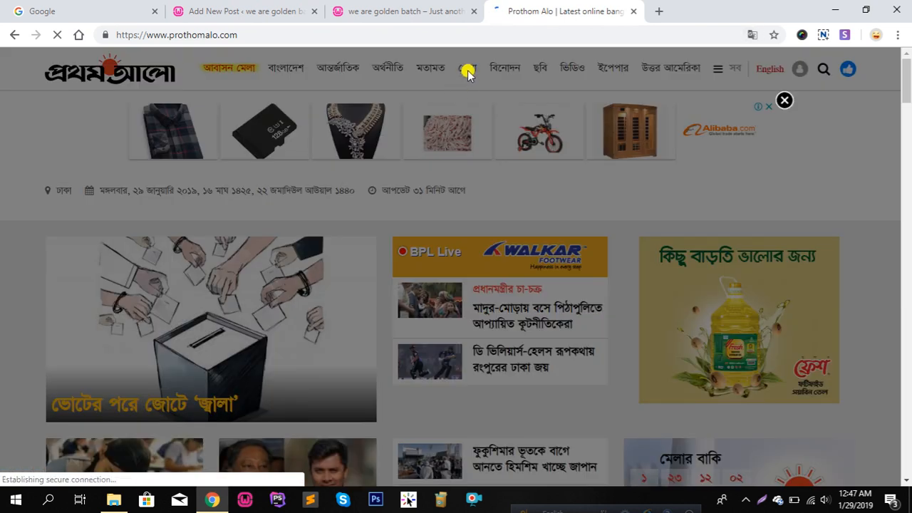
{"action": "left_click", "coordinate": [785, 102]}
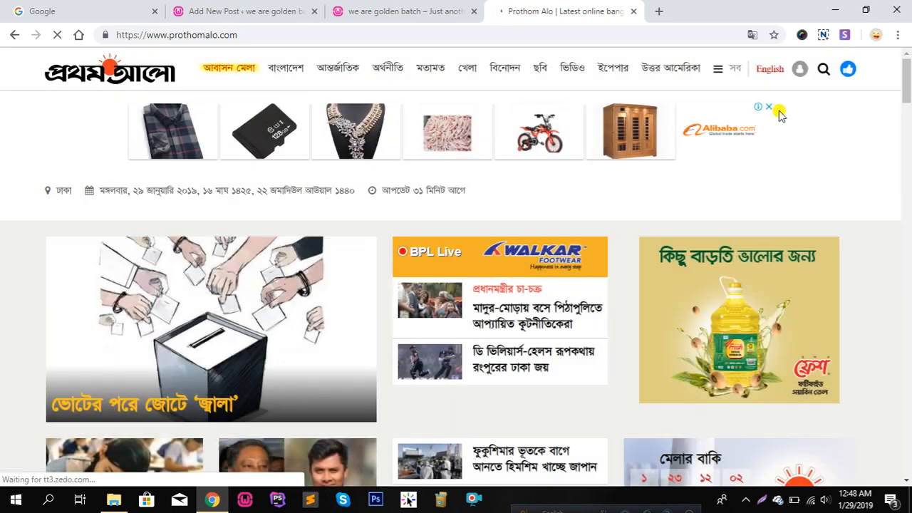
{"action": "left_click", "coordinate": [466, 67]}
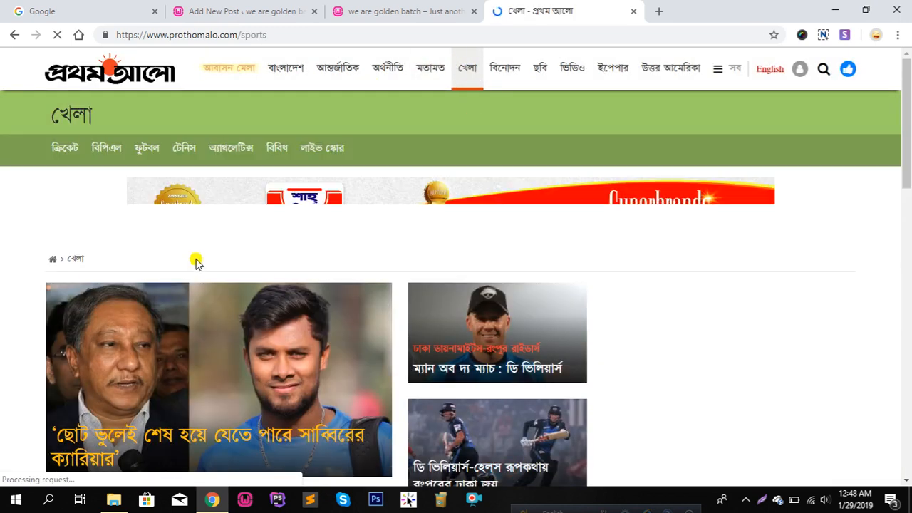
{"action": "scroll", "coordinate": [200, 253], "scroll_direction": "down", "scroll_amount": 15}
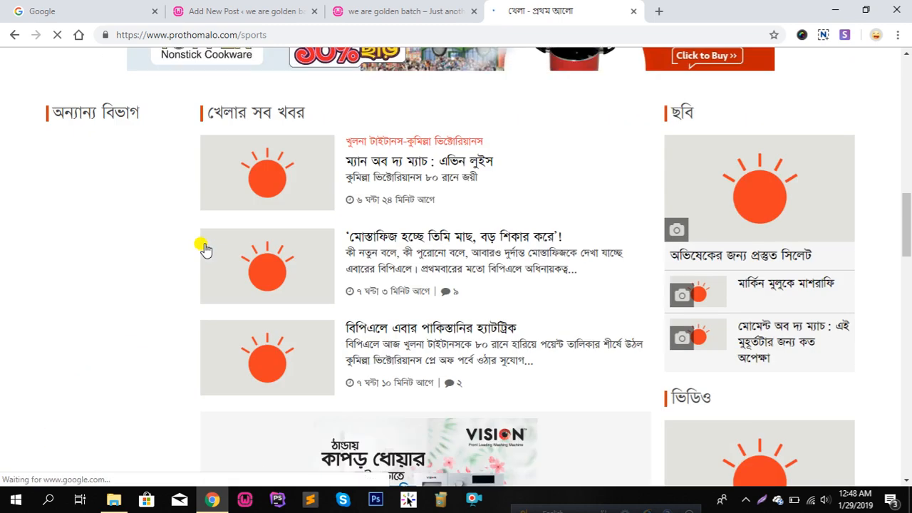
{"action": "scroll", "coordinate": [300, 250], "scroll_direction": "down", "scroll_amount": 3}
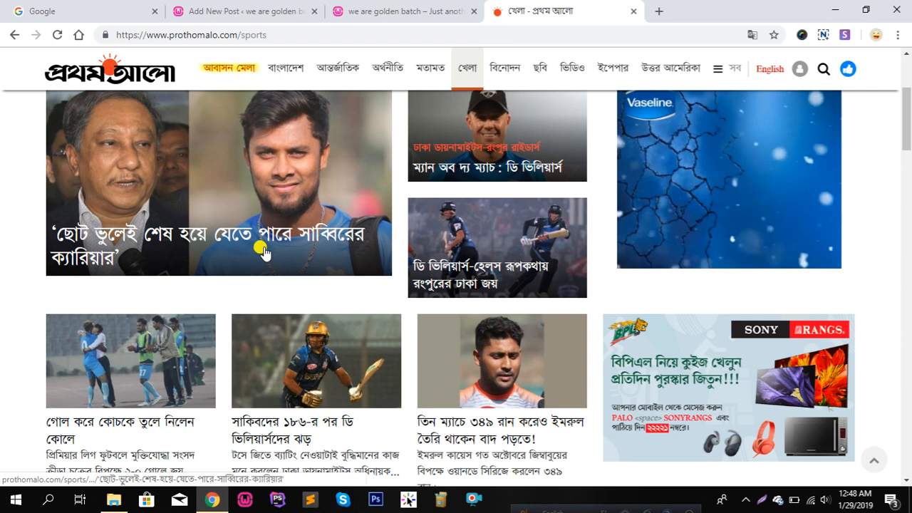
{"action": "left_click", "coordinate": [190, 245]}
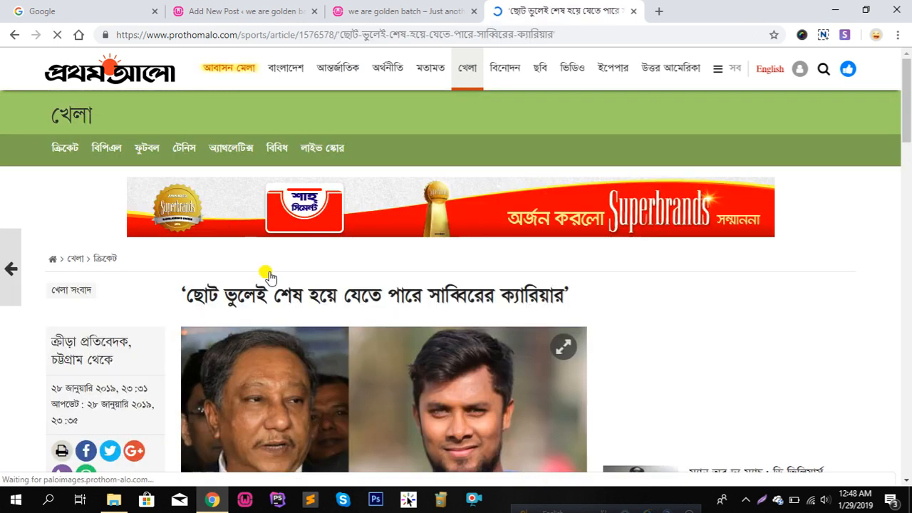
Copy the article's full headline and return to the new post editor
{"action": "left_click_drag", "start_coordinate": [483, 293], "coordinate": [188, 298]}
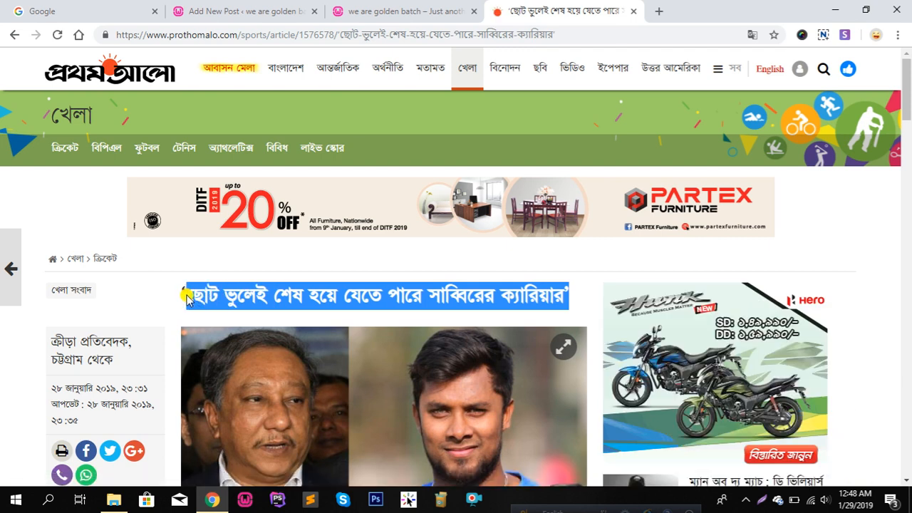
{"action": "right_click", "coordinate": [187, 298]}
{"action": "left_click", "coordinate": [244, 308]}
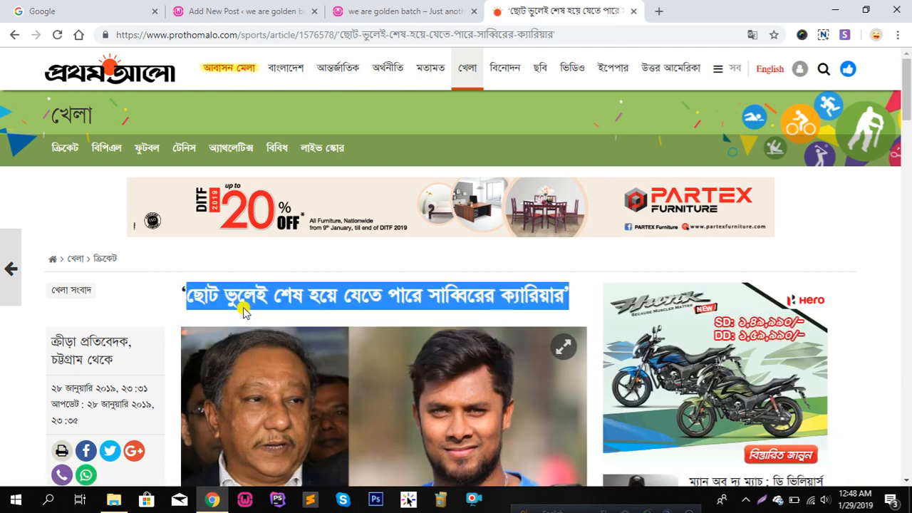
{"action": "left_click", "coordinate": [257, 11]}
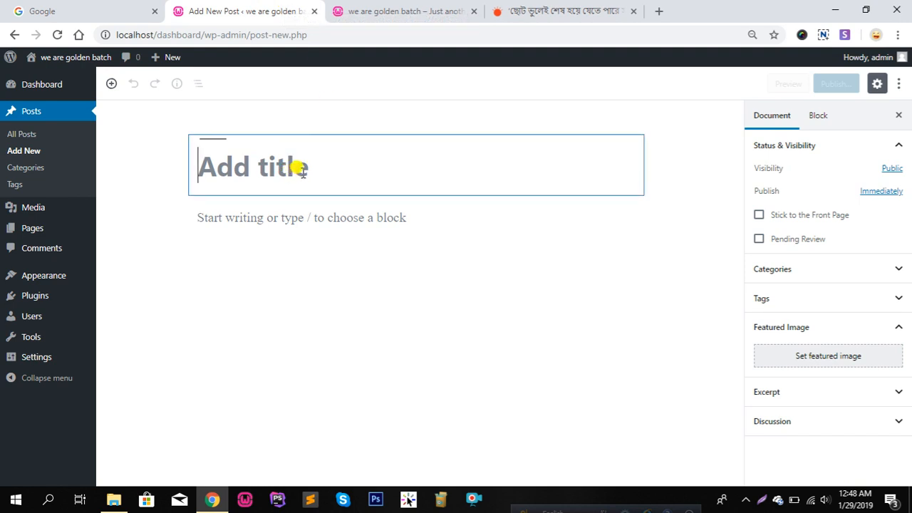
Paste the headline as the post title and copy the article's three-line summary
{"action": "key", "text": "ctrl+v"}
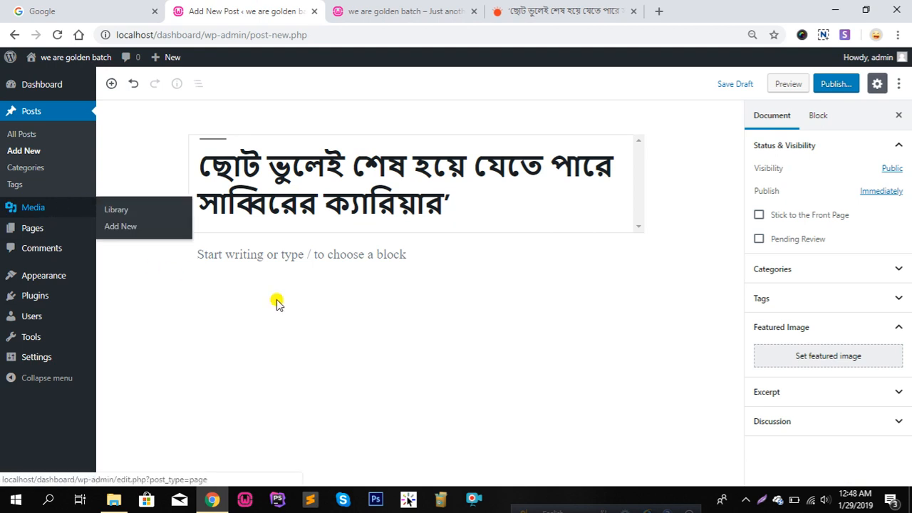
{"action": "left_click", "coordinate": [396, 10]}
{"action": "left_click", "coordinate": [577, 10]}
{"action": "scroll", "coordinate": [387, 342], "scroll_direction": "down", "scroll_amount": 6}
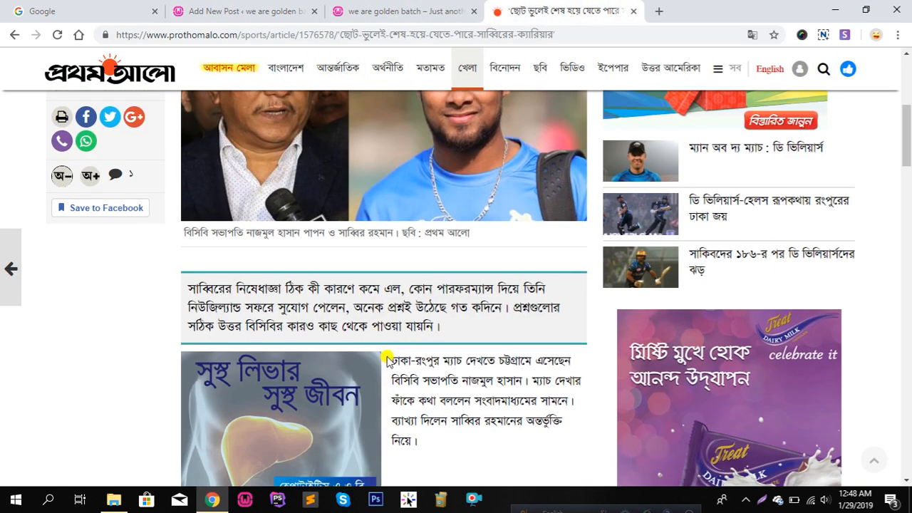
{"action": "left_click_drag", "start_coordinate": [189, 219], "coordinate": [479, 257]}
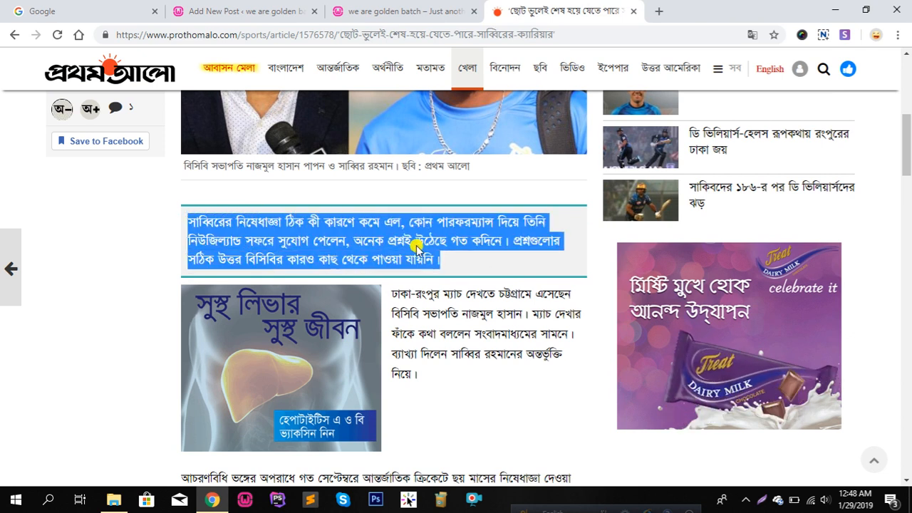
{"action": "right_click", "coordinate": [403, 236]}
{"action": "left_click", "coordinate": [450, 248]}
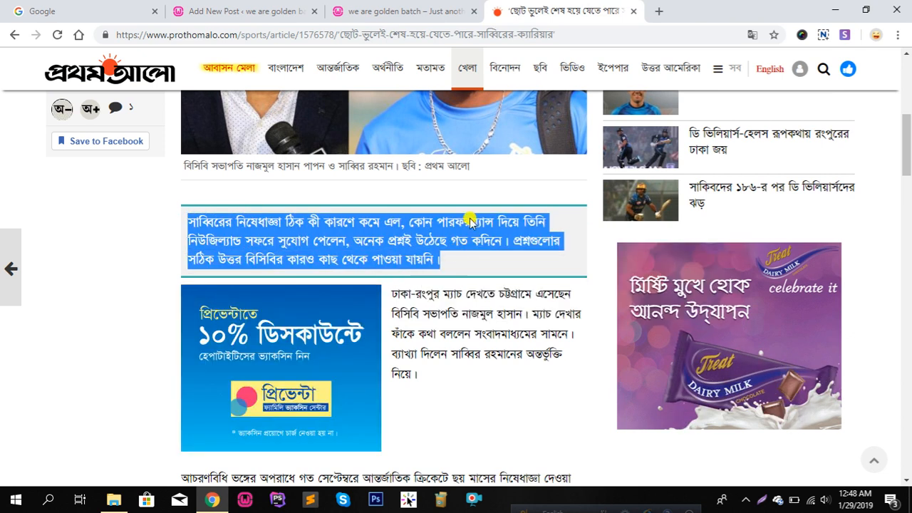
Paste the summary paragraph into the post body and show the Categories options
{"action": "left_click", "coordinate": [421, 10]}
{"action": "left_click", "coordinate": [278, 9]}
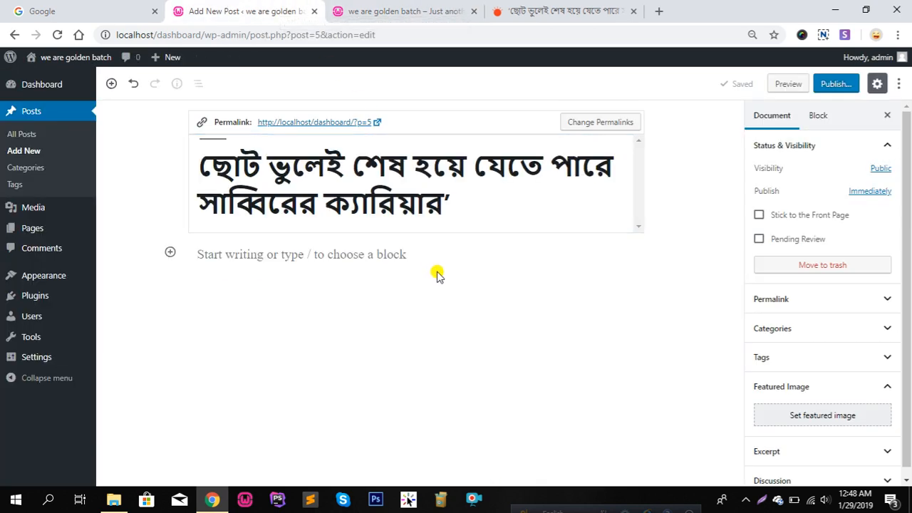
{"action": "left_click", "coordinate": [369, 255]}
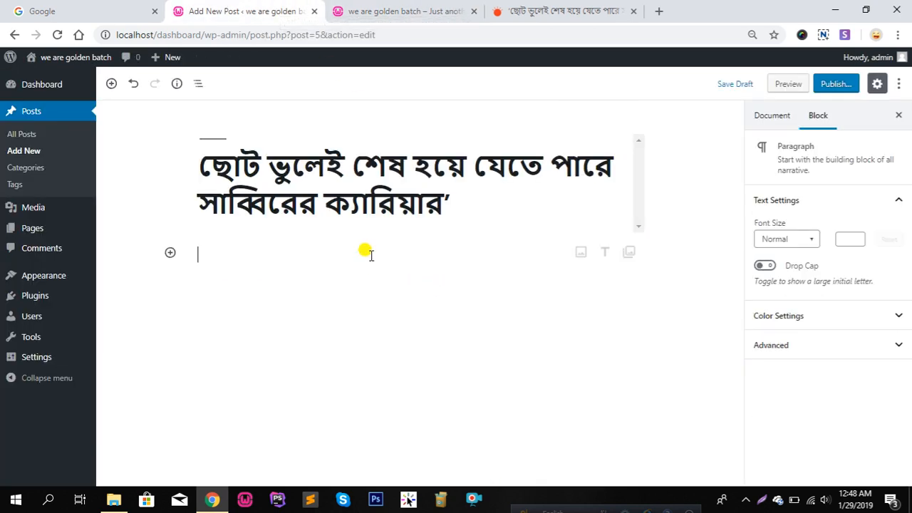
{"action": "key", "text": "ctrl+v"}
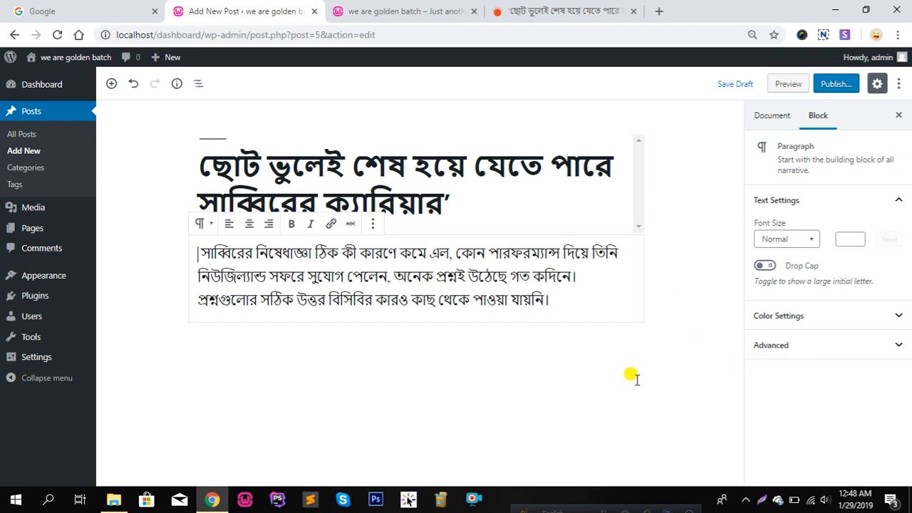
{"action": "left_click", "coordinate": [697, 129]}
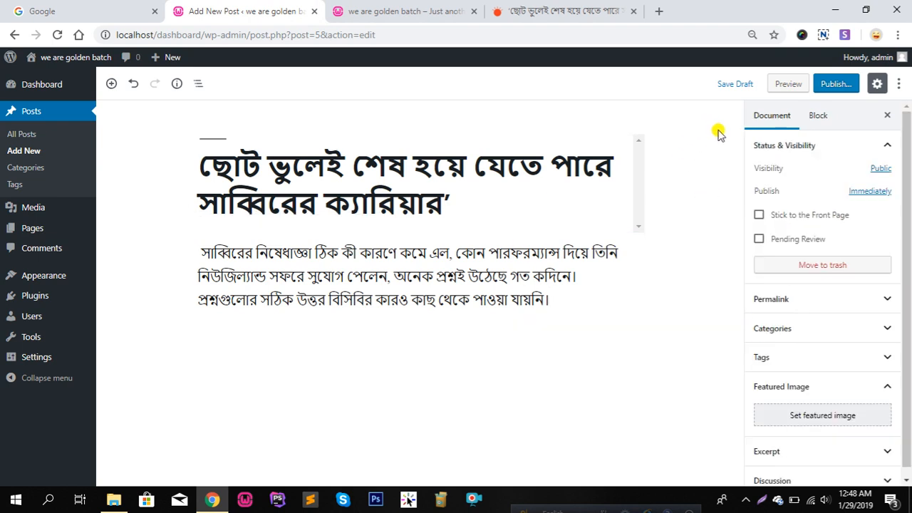
{"action": "scroll", "coordinate": [803, 371], "scroll_direction": "down", "scroll_amount": 1}
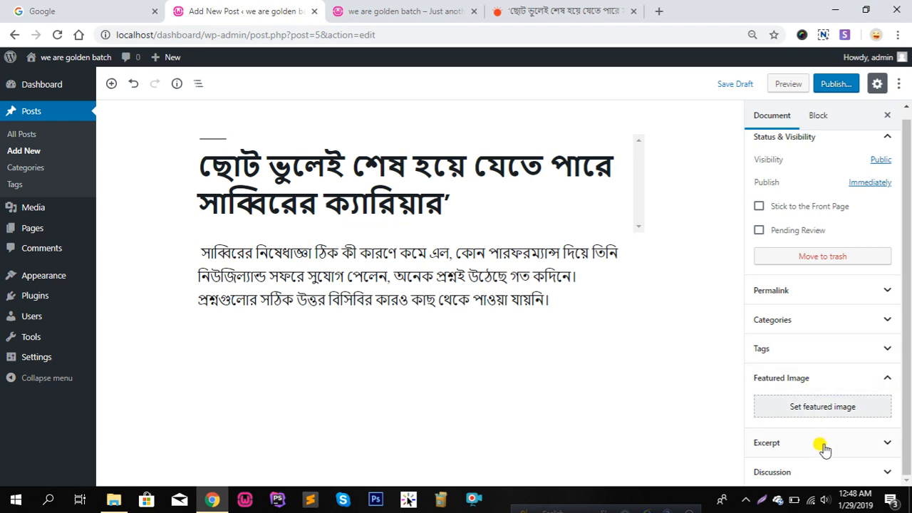
{"action": "scroll", "coordinate": [818, 428], "scroll_direction": "up", "scroll_amount": 1}
{"action": "left_click", "coordinate": [809, 329]}
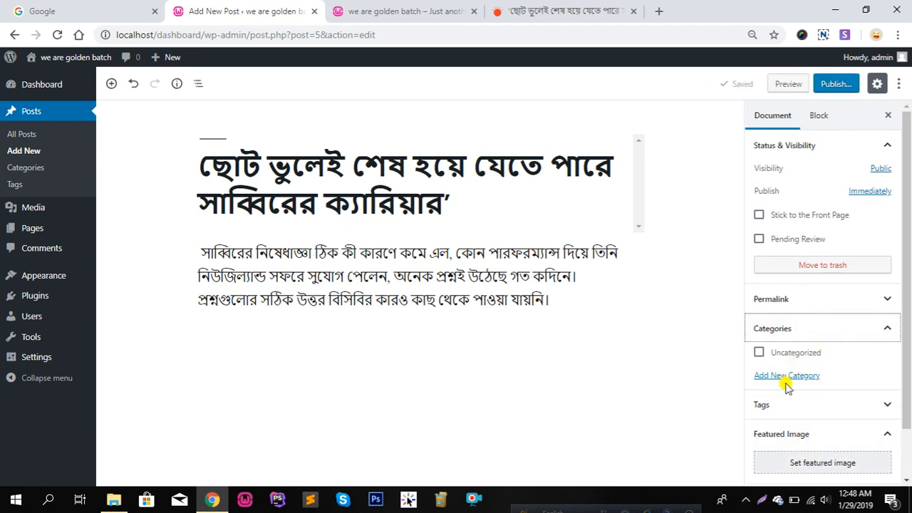
Create a new khela category and assign it to the post
{"action": "left_click", "coordinate": [780, 381]}
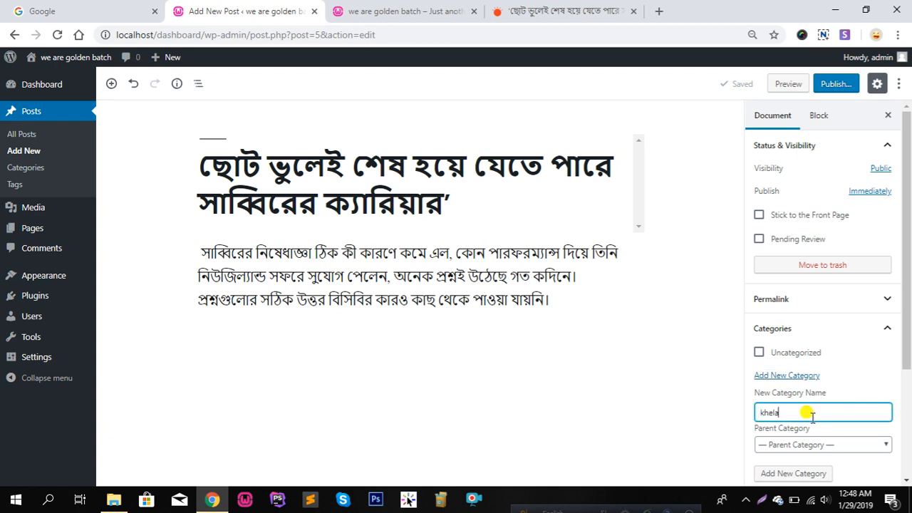
{"action": "key", "text": "Return"}
{"action": "scroll", "coordinate": [810, 413], "scroll_direction": "down", "scroll_amount": 1}
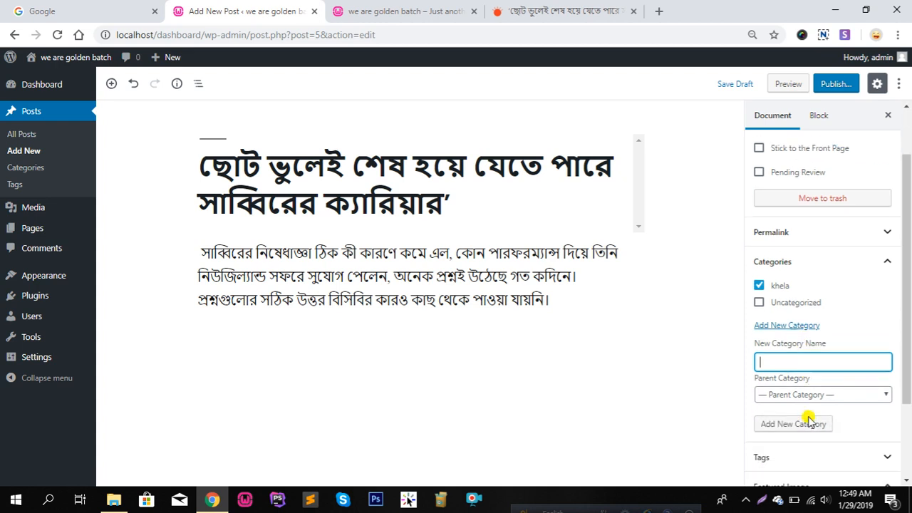
{"action": "scroll", "coordinate": [799, 436], "scroll_direction": "down", "scroll_amount": 1}
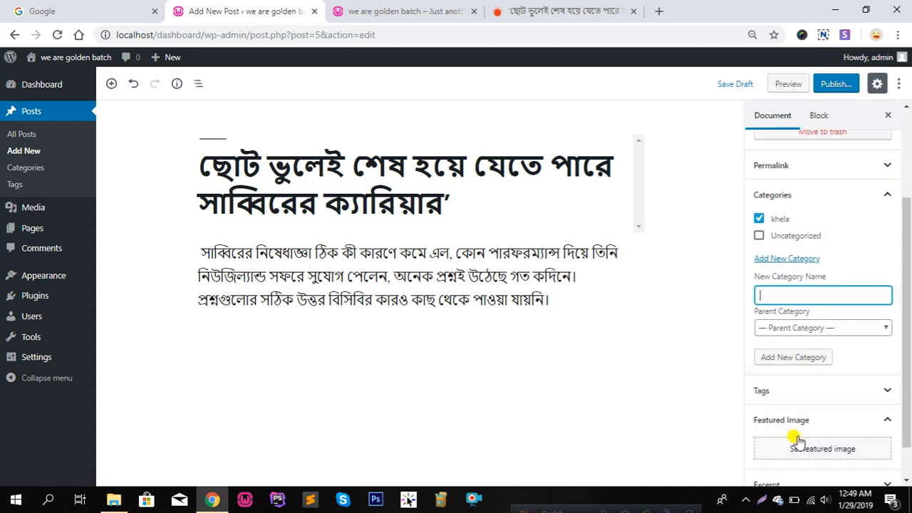
Enter a tag for the post and bring up the Featured Image upload window
{"action": "left_click", "coordinate": [787, 394]}
{"action": "left_click", "coordinate": [805, 433]}
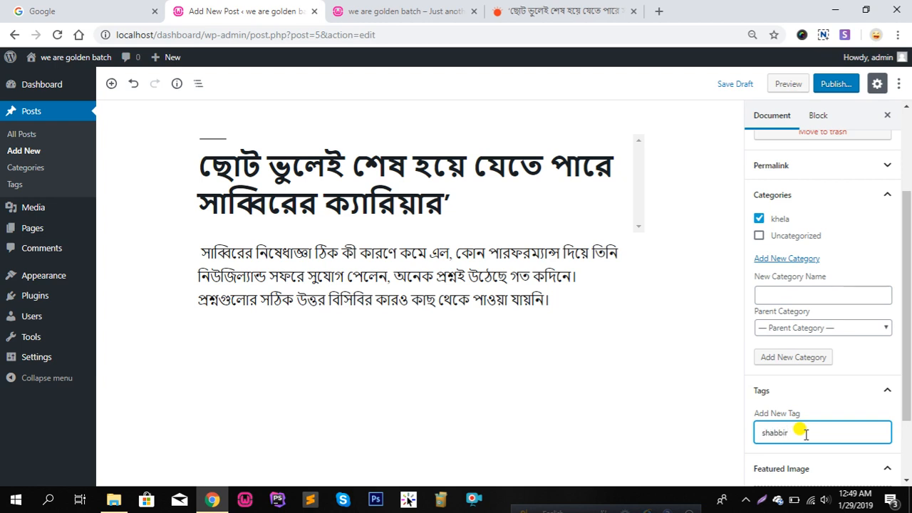
{"action": "scroll", "coordinate": [784, 391], "scroll_direction": "down", "scroll_amount": 1}
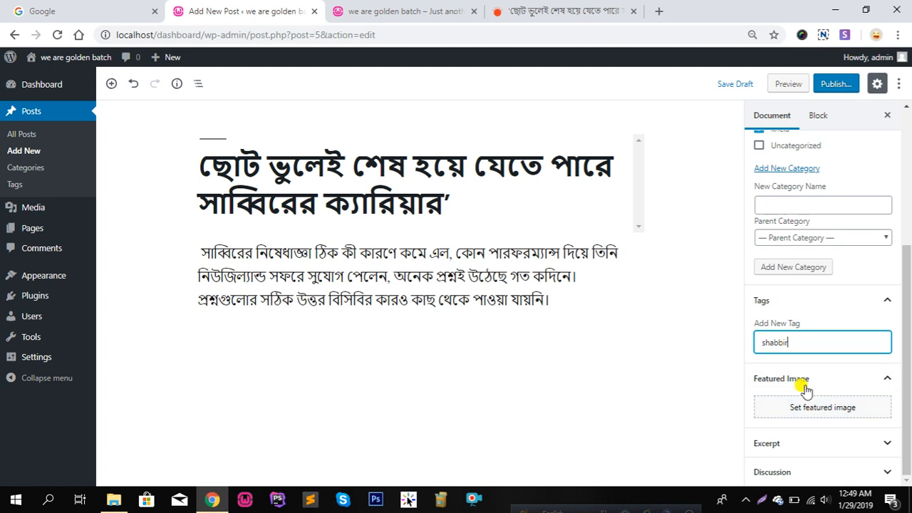
{"action": "left_click", "coordinate": [816, 409]}
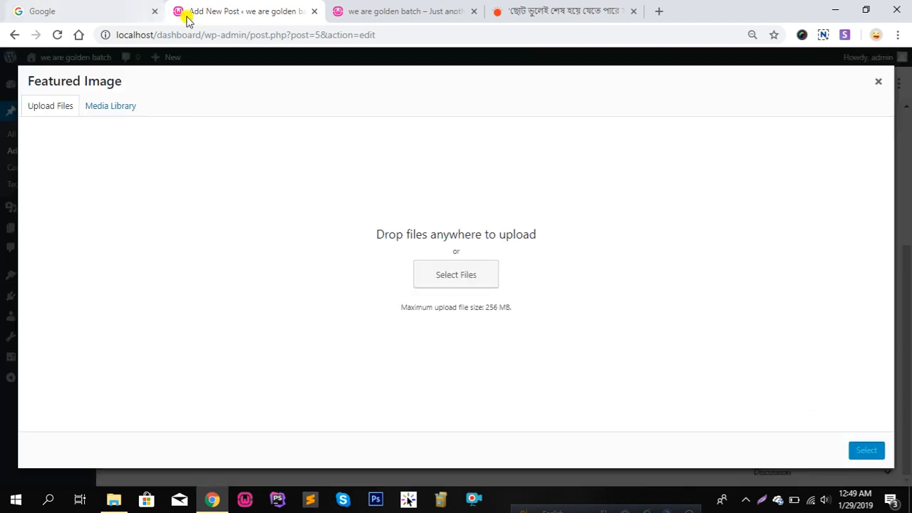
Save the Prothom Alo article photo to the computer
{"action": "left_click", "coordinate": [527, 8]}
{"action": "scroll", "coordinate": [462, 417], "scroll_direction": "up", "scroll_amount": 4}
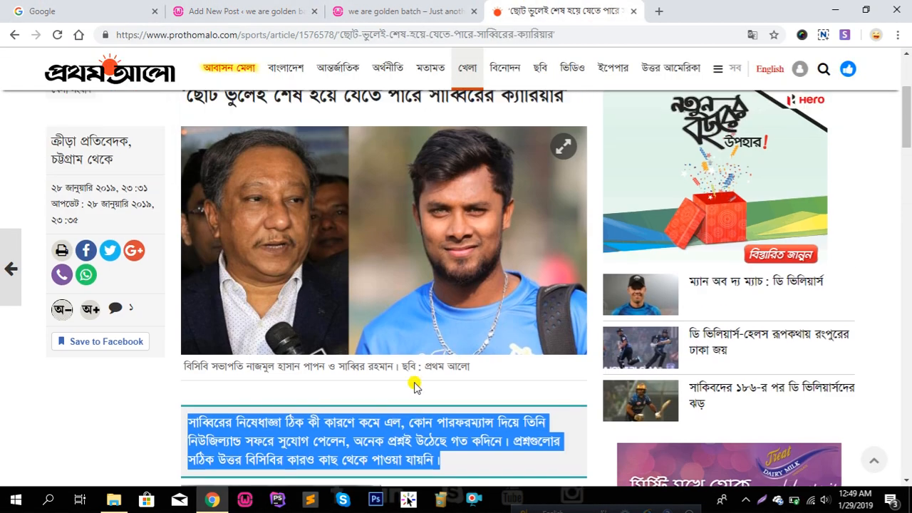
{"action": "right_click", "coordinate": [447, 301]}
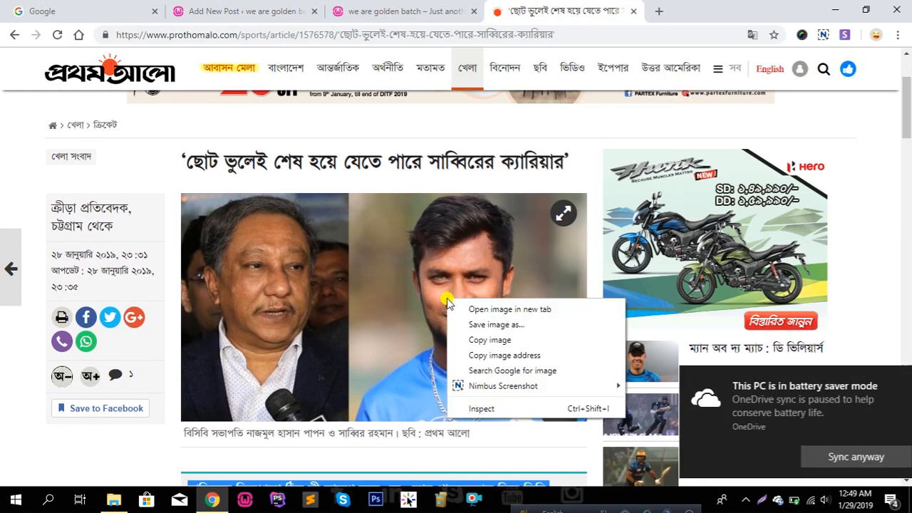
{"action": "left_click", "coordinate": [496, 324]}
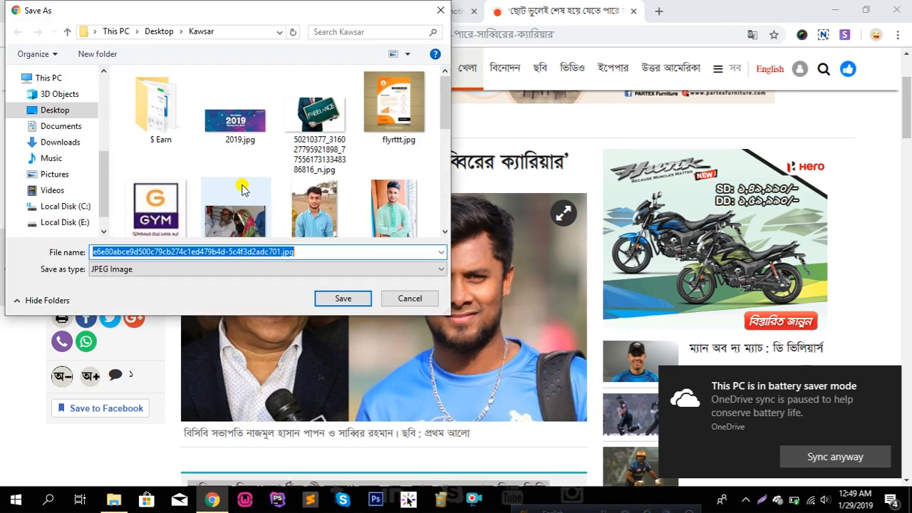
{"action": "left_click", "coordinate": [343, 298]}
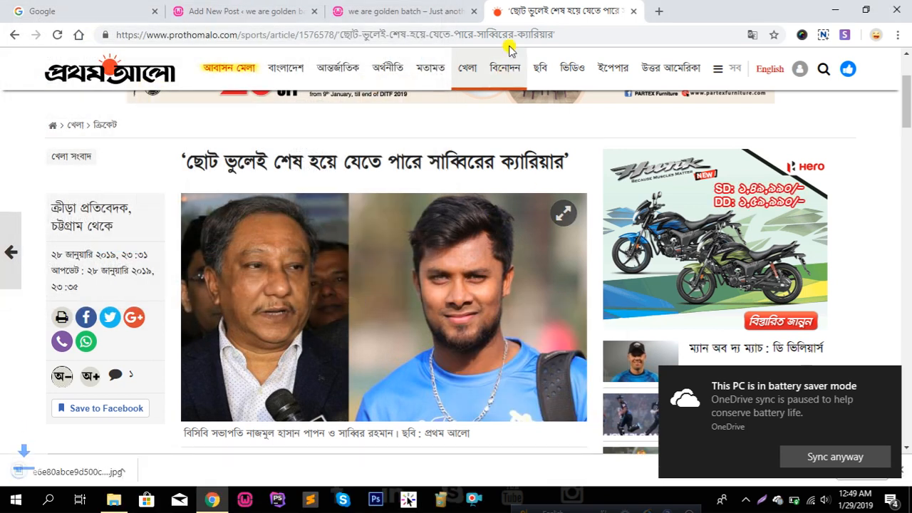
Upload the downloaded photo into the Featured Image dialog's Media Library
{"action": "left_click", "coordinate": [245, 11]}
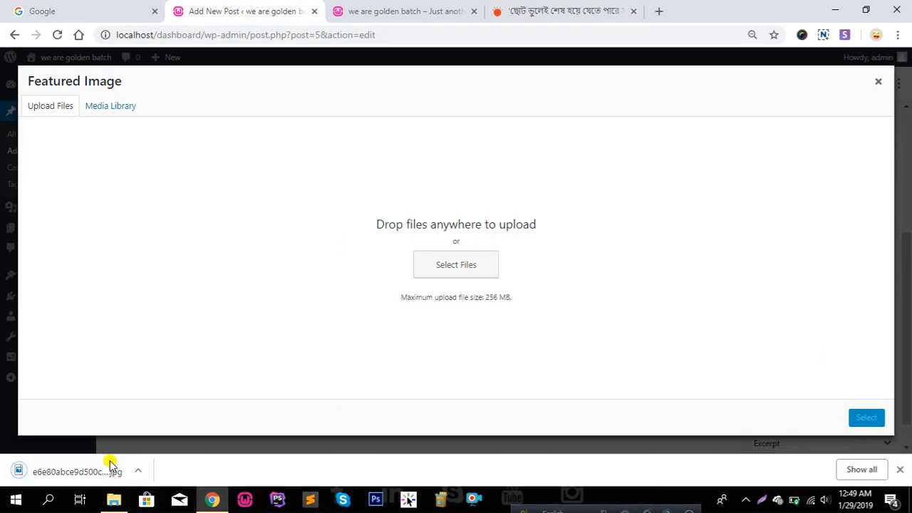
{"action": "left_click_drag", "start_coordinate": [81, 468], "coordinate": [370, 266]}
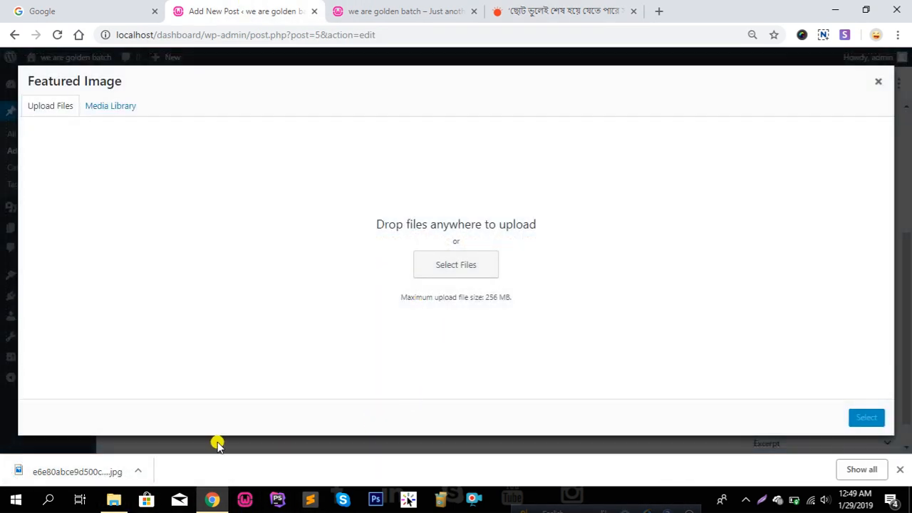
{"action": "left_click_drag", "start_coordinate": [60, 468], "coordinate": [460, 259]}
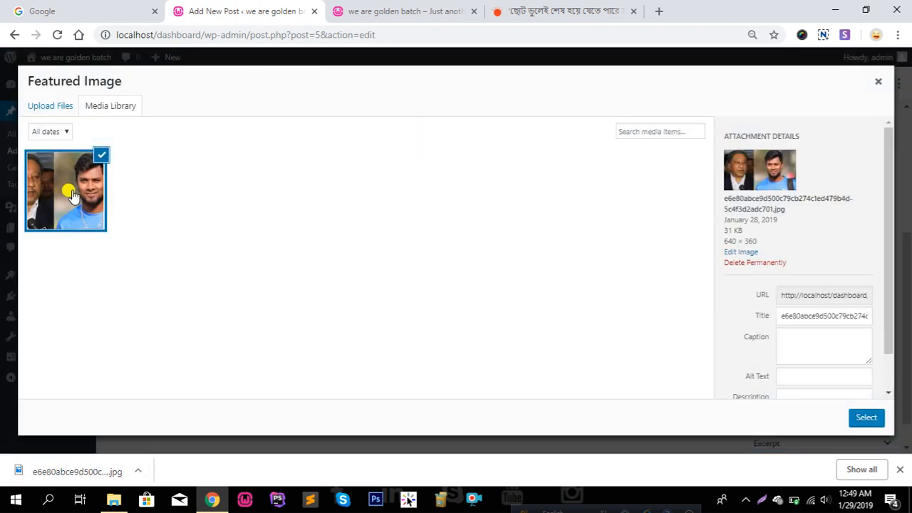
Set the uploaded photo as featured image, publish the cricket post, and view the front page
{"action": "left_click", "coordinate": [866, 419]}
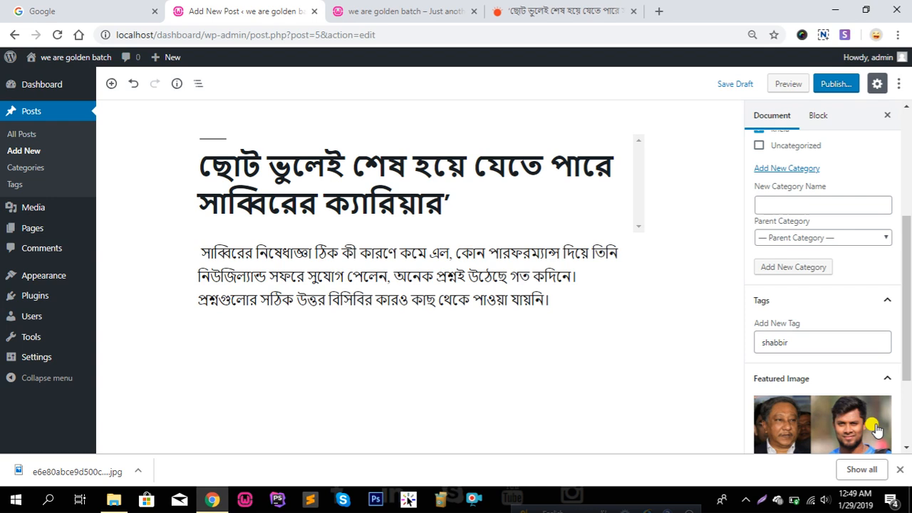
{"action": "left_click", "coordinate": [837, 84]}
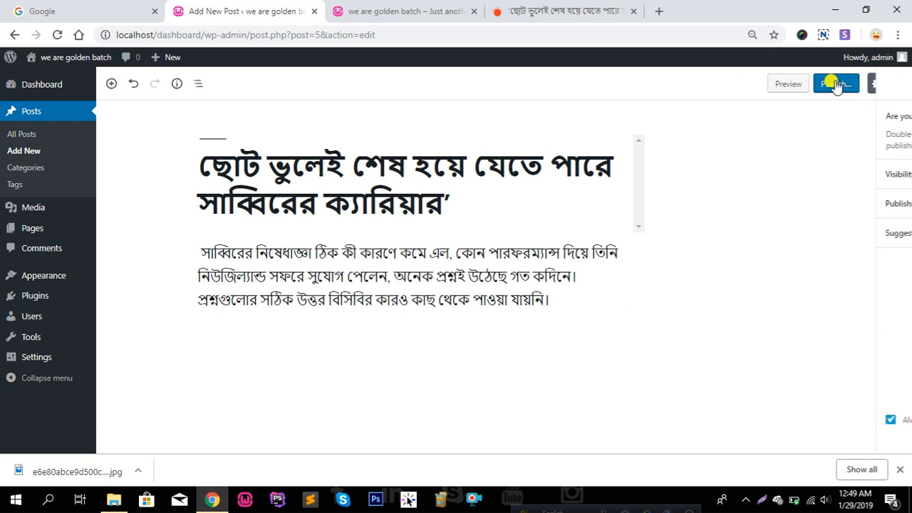
{"action": "left_click", "coordinate": [900, 471]}
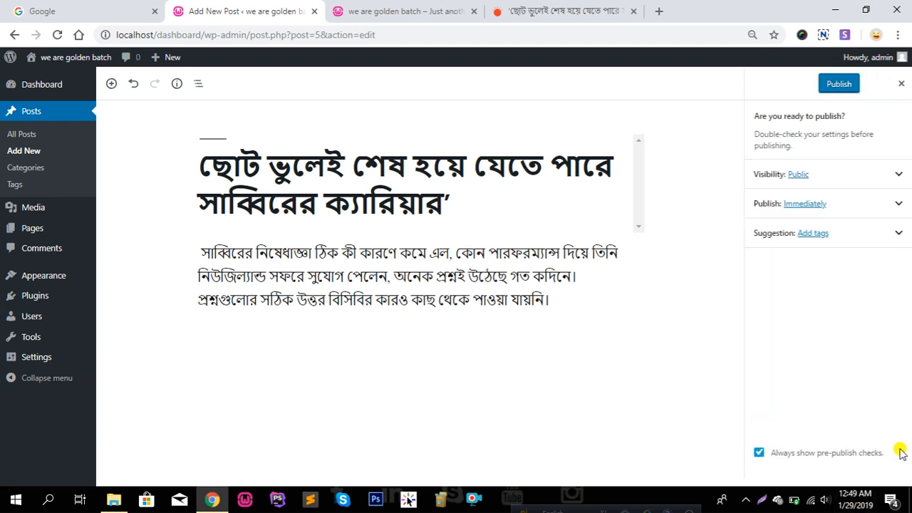
{"action": "left_click", "coordinate": [838, 84]}
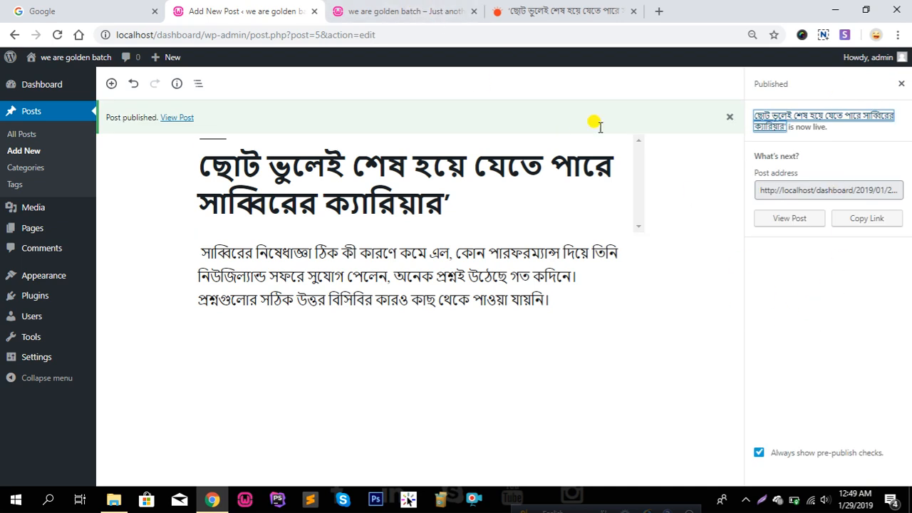
{"action": "left_click", "coordinate": [431, 11]}
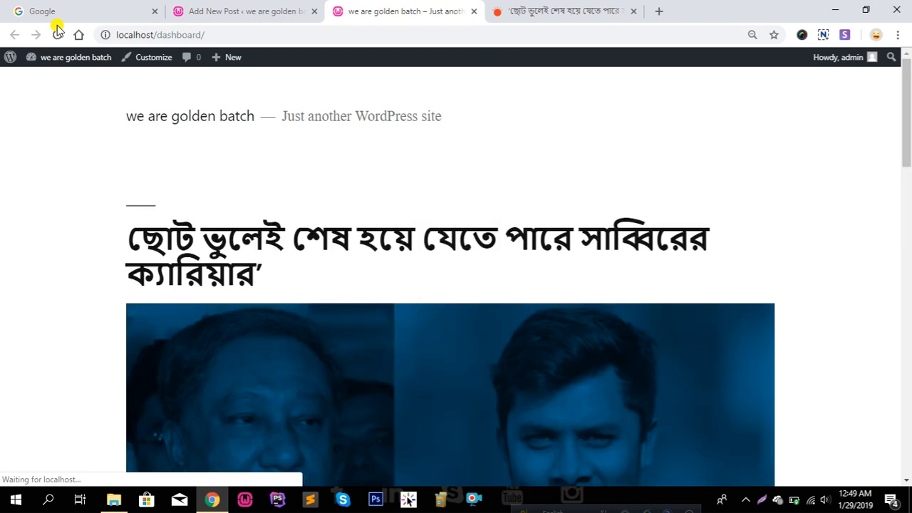
{"action": "scroll", "coordinate": [214, 297], "scroll_direction": "down", "scroll_amount": 2}
{"action": "scroll", "coordinate": [245, 296], "scroll_direction": "down", "scroll_amount": 4}
{"action": "scroll", "coordinate": [244, 296], "scroll_direction": "up", "scroll_amount": 6}
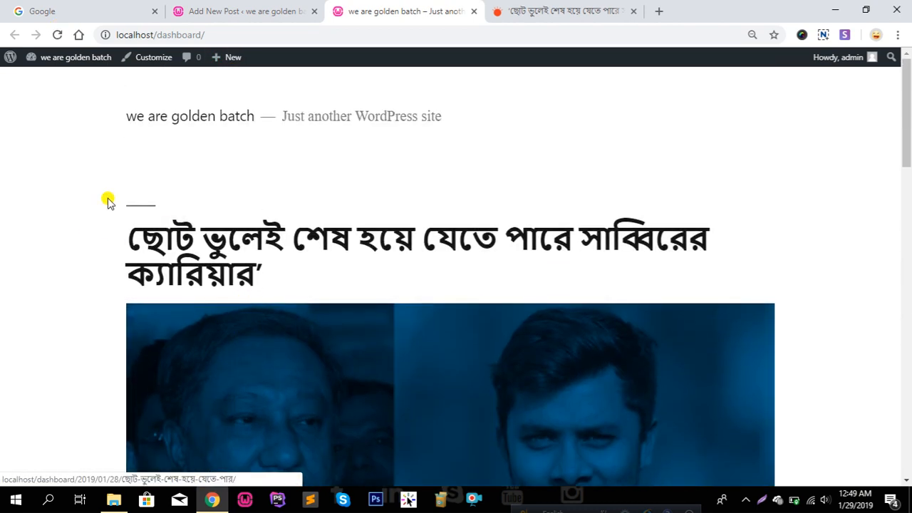
{"action": "scroll", "coordinate": [202, 240], "scroll_direction": "down", "scroll_amount": 6}
{"action": "scroll", "coordinate": [204, 239], "scroll_direction": "down", "scroll_amount": 4}
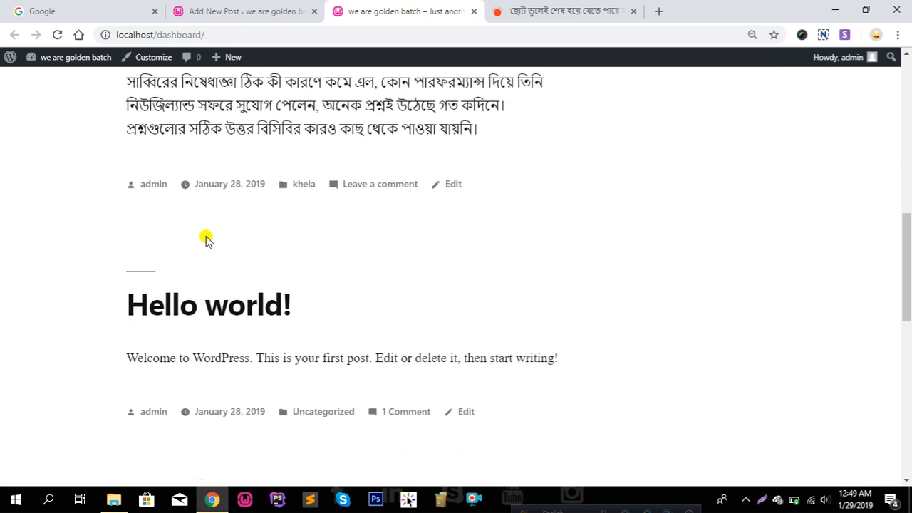
{"action": "scroll", "coordinate": [191, 281], "scroll_direction": "down", "scroll_amount": 5}
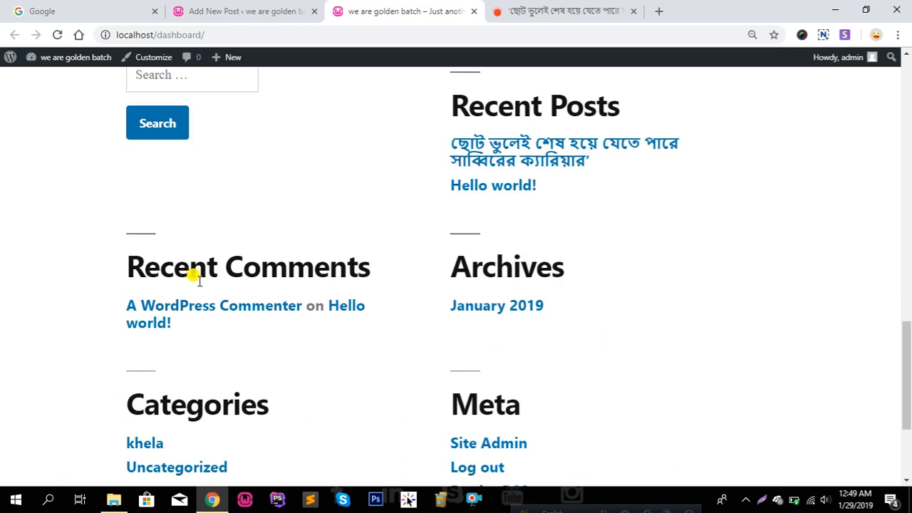
{"action": "scroll", "coordinate": [192, 282], "scroll_direction": "up", "scroll_amount": 11}
{"action": "scroll", "coordinate": [194, 285], "scroll_direction": "up", "scroll_amount": 5}
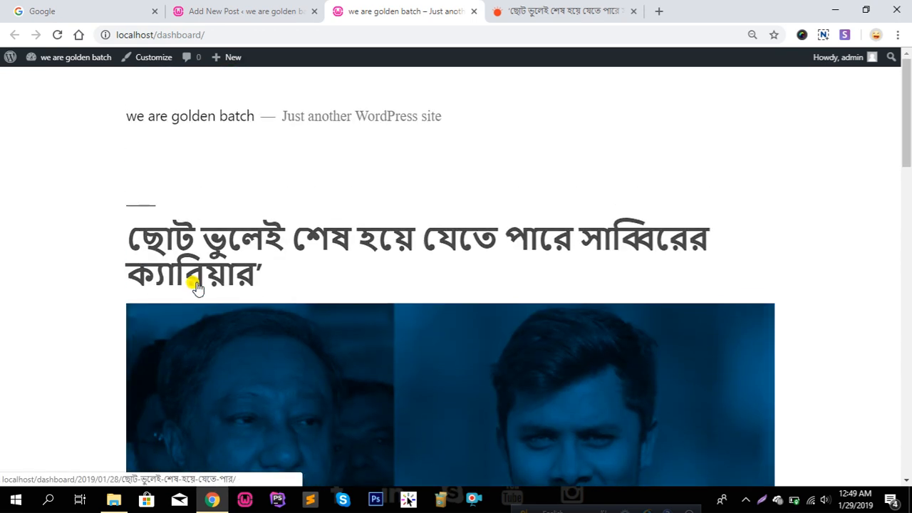
{"action": "scroll", "coordinate": [339, 293], "scroll_direction": "down", "scroll_amount": 15}
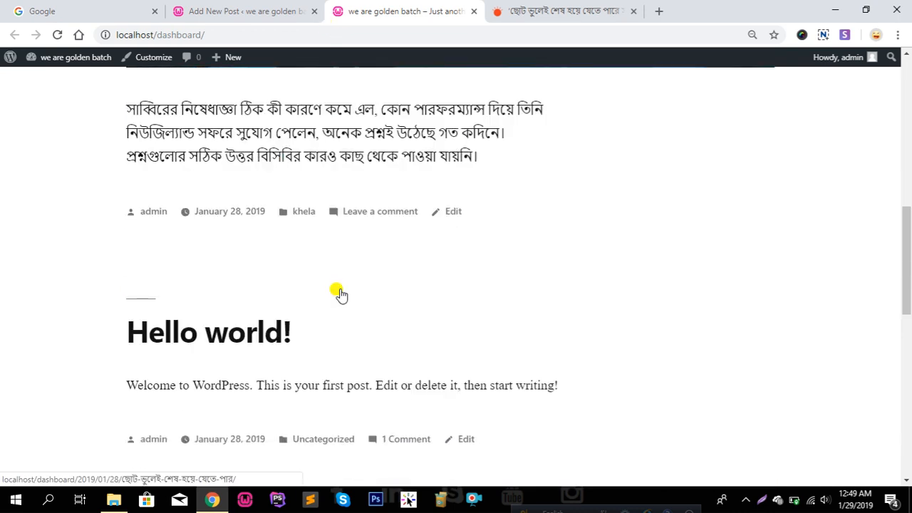
{"action": "scroll", "coordinate": [340, 292], "scroll_direction": "down", "scroll_amount": 1}
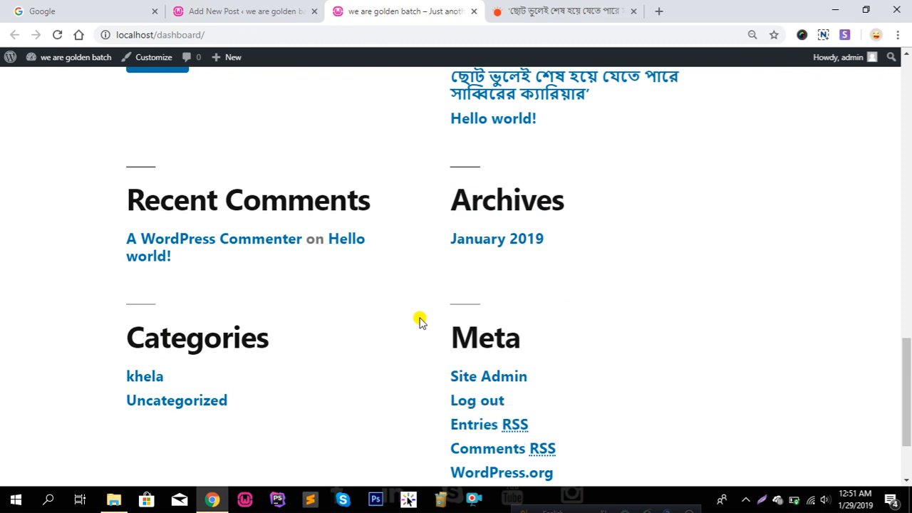
{"action": "scroll", "coordinate": [424, 308], "scroll_direction": "up", "scroll_amount": 15}
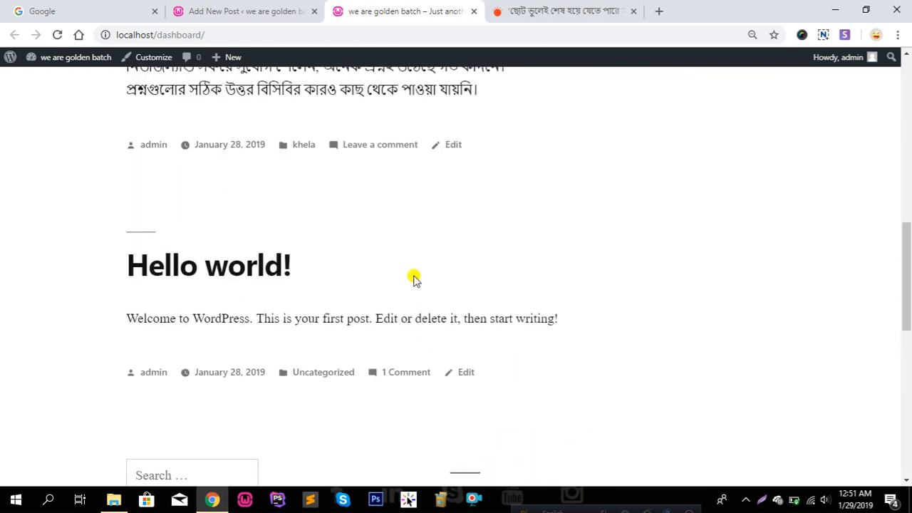
{"action": "scroll", "coordinate": [414, 278], "scroll_direction": "up", "scroll_amount": 2}
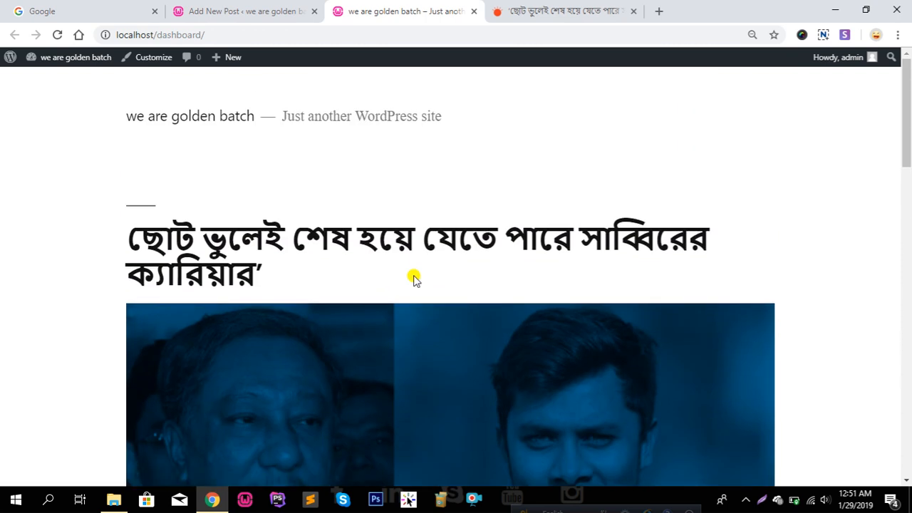
Start a fresh Add New Post from the Dashboard, then return to the Prothom Alo Sabbir article
{"action": "left_click", "coordinate": [263, 9]}
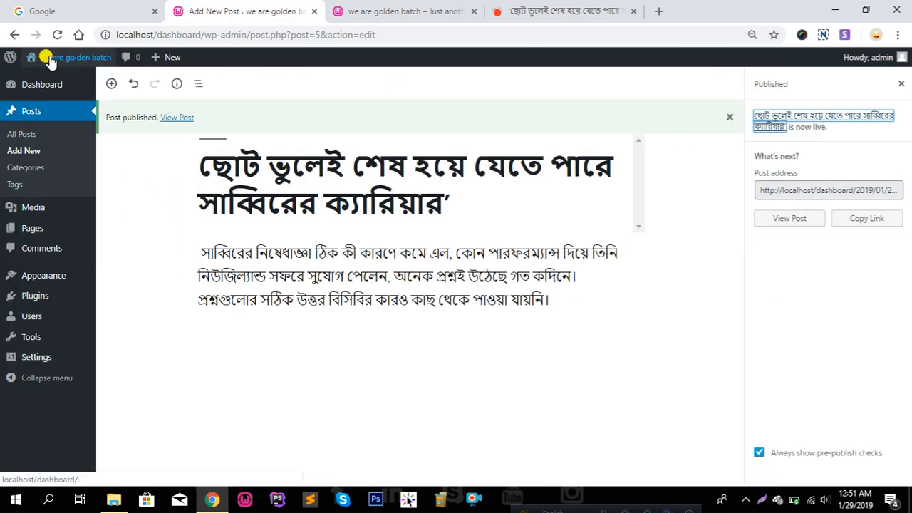
{"action": "left_click", "coordinate": [15, 87]}
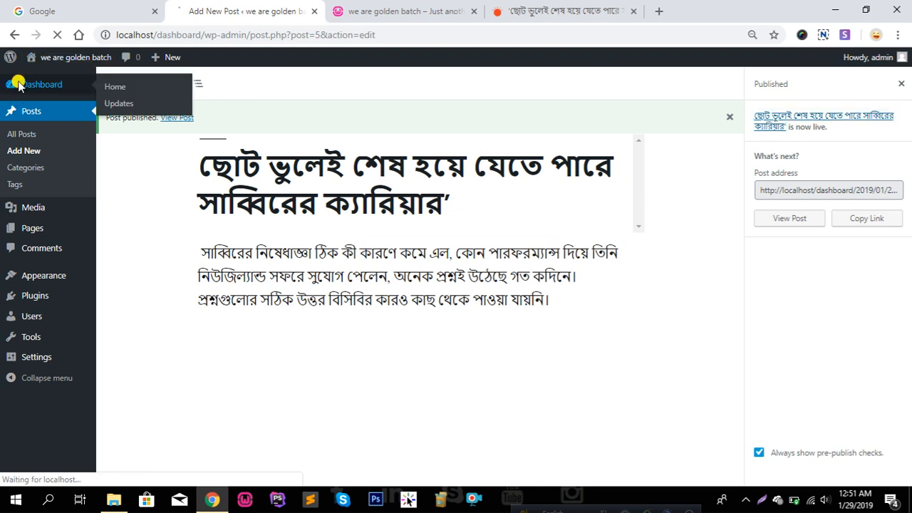
{"action": "mouse_move", "coordinate": [29, 157]}
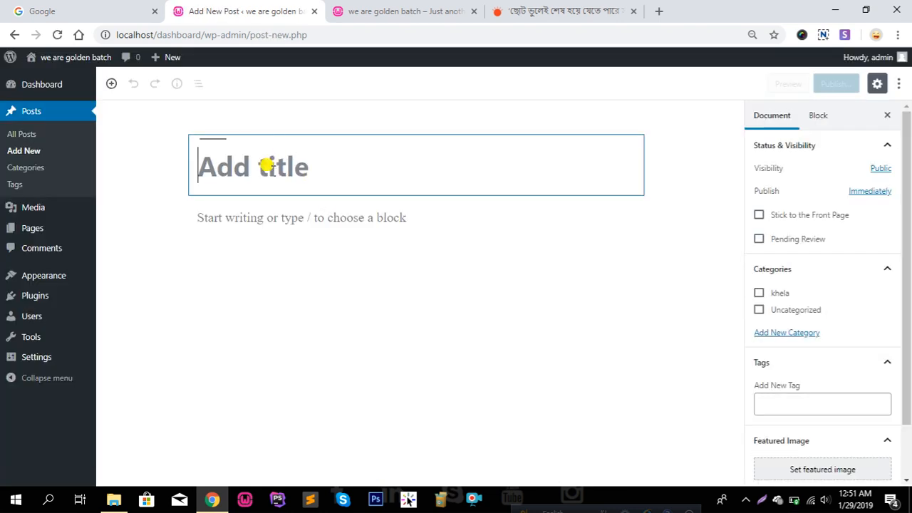
{"action": "left_click", "coordinate": [539, 5]}
{"action": "scroll", "coordinate": [419, 269], "scroll_direction": "down", "scroll_amount": 8}
{"action": "scroll", "coordinate": [420, 271], "scroll_direction": "up", "scroll_amount": 2}
{"action": "scroll", "coordinate": [419, 270], "scroll_direction": "down", "scroll_amount": 10}
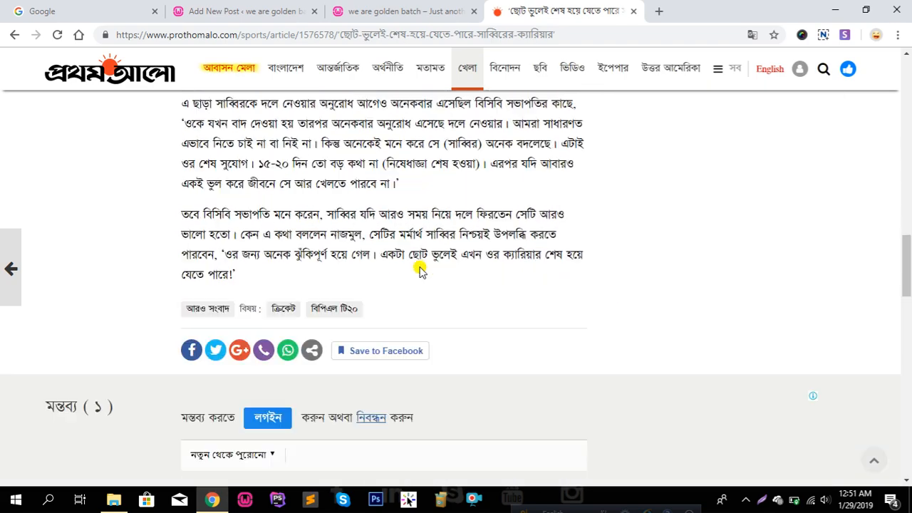
Go to Prothom Alo's বিনোদন section and open its lead article
{"action": "scroll", "coordinate": [419, 269], "scroll_direction": "up", "scroll_amount": 15}
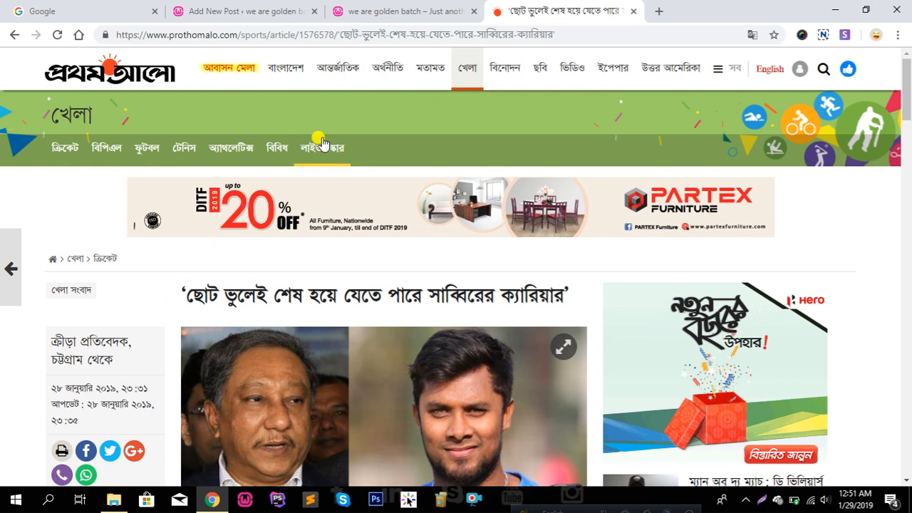
{"action": "left_click", "coordinate": [468, 74]}
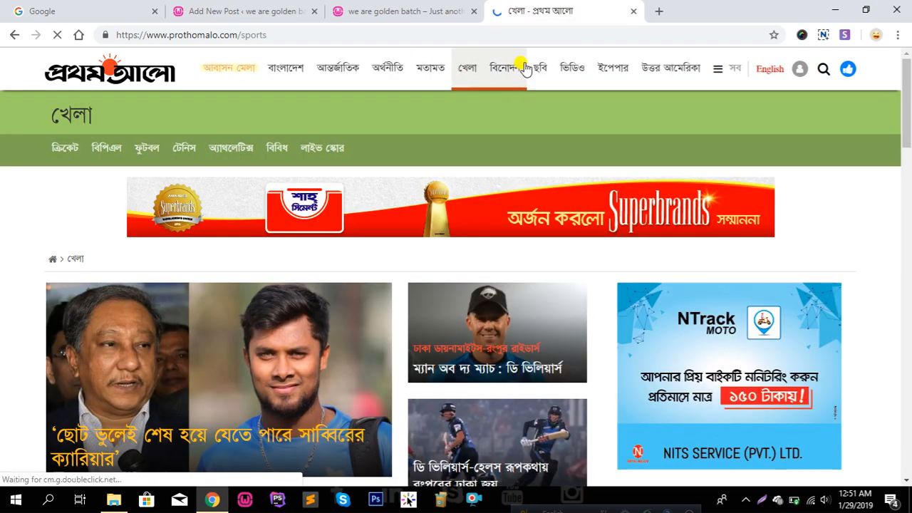
{"action": "left_click", "coordinate": [520, 67]}
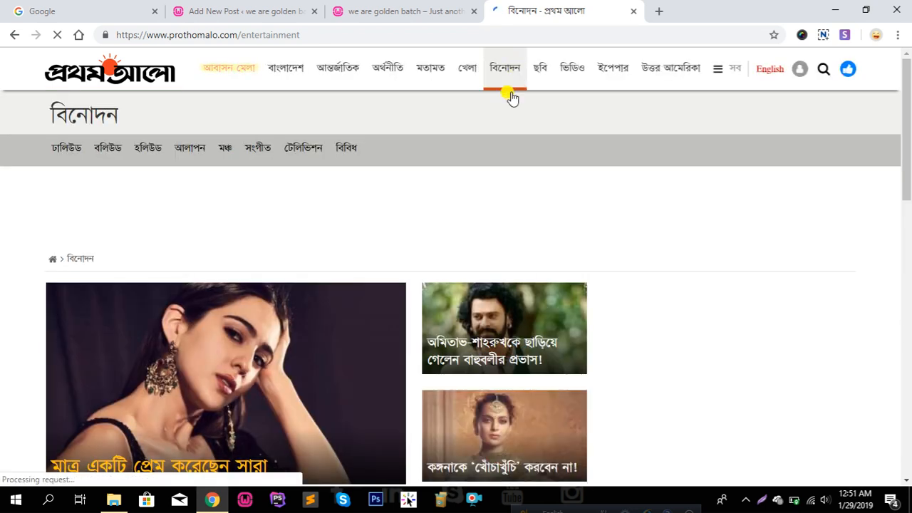
{"action": "scroll", "coordinate": [207, 342], "scroll_direction": "down", "scroll_amount": 3}
{"action": "left_click", "coordinate": [208, 265]}
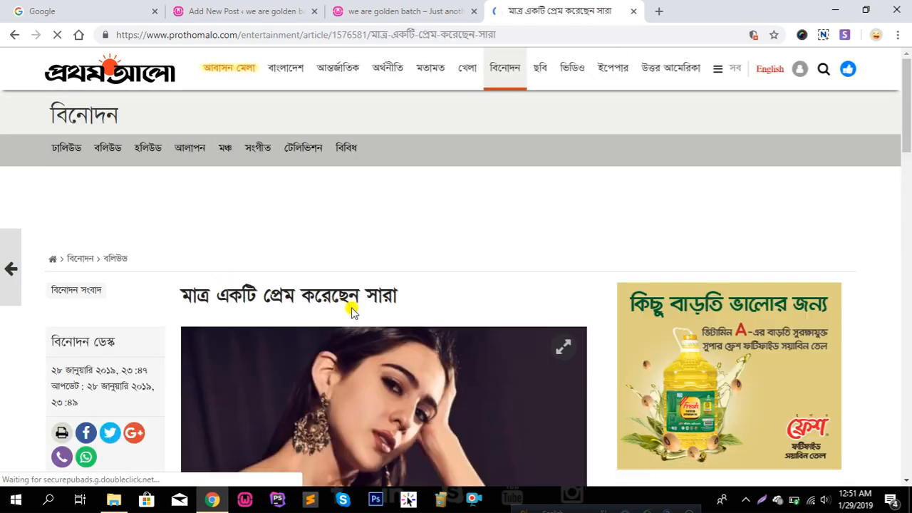
Copy the headline 'মাত্র একটি প্রেম করেছেন সারা' and put the cursor in the WordPress post title
{"action": "left_click_drag", "start_coordinate": [313, 302], "coordinate": [184, 299]}
{"action": "right_click", "coordinate": [217, 297]}
{"action": "left_click", "coordinate": [262, 306]}
{"action": "left_click", "coordinate": [208, 8]}
{"action": "left_click", "coordinate": [278, 151]}
Paste the copied headline as the new post's title
{"action": "key", "text": "ctrl+v"}
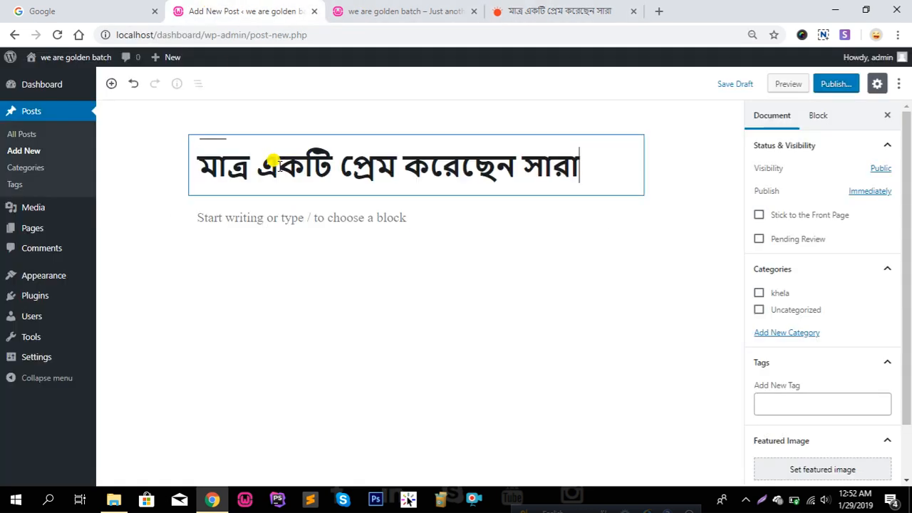
{"action": "left_click", "coordinate": [520, 9]}
{"action": "scroll", "coordinate": [470, 410], "scroll_direction": "down", "scroll_amount": 7}
{"action": "scroll", "coordinate": [380, 301], "scroll_direction": "up", "scroll_amount": 5}
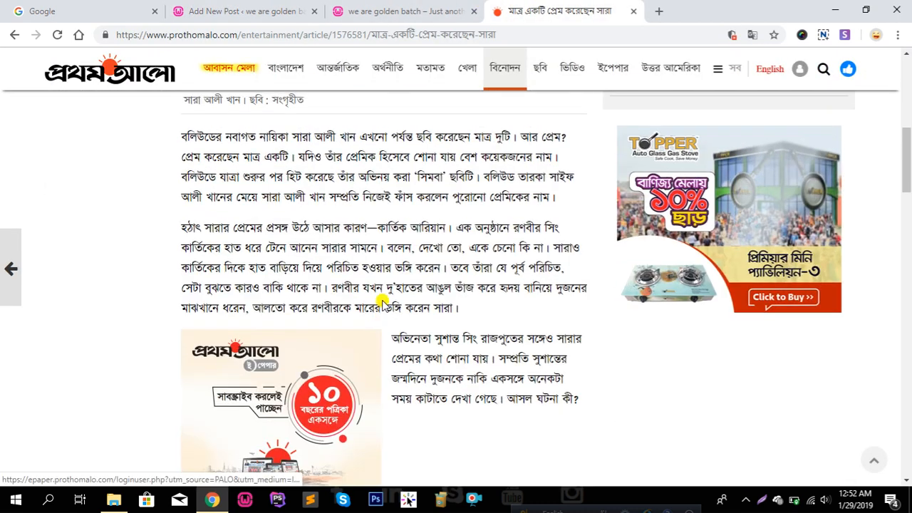
Copy the article's first two paragraphs and place the cursor in the post body
{"action": "left_click_drag", "start_coordinate": [178, 331], "coordinate": [363, 445]}
{"action": "left_click", "coordinate": [364, 445]}
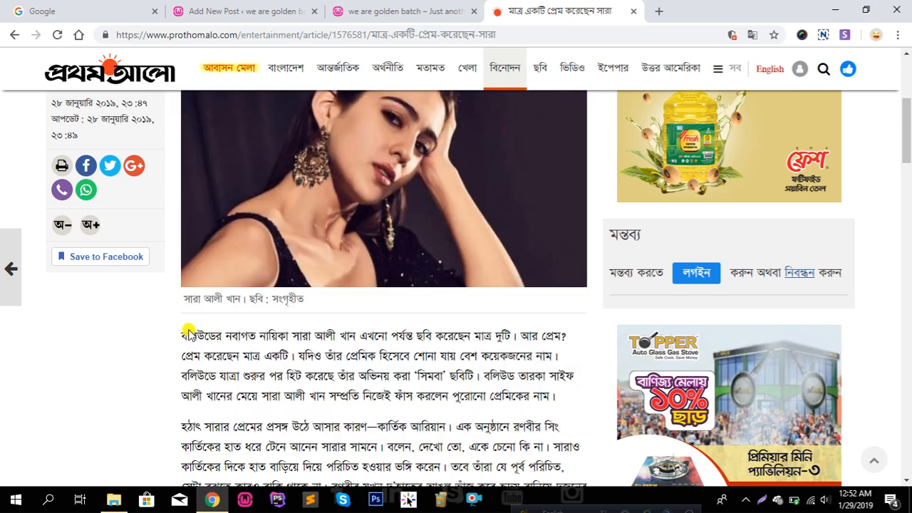
{"action": "left_click_drag", "start_coordinate": [183, 332], "coordinate": [257, 384]}
{"action": "left_click_drag", "start_coordinate": [371, 448], "coordinate": [460, 447]}
{"action": "scroll", "coordinate": [404, 438], "scroll_direction": "down", "scroll_amount": 1}
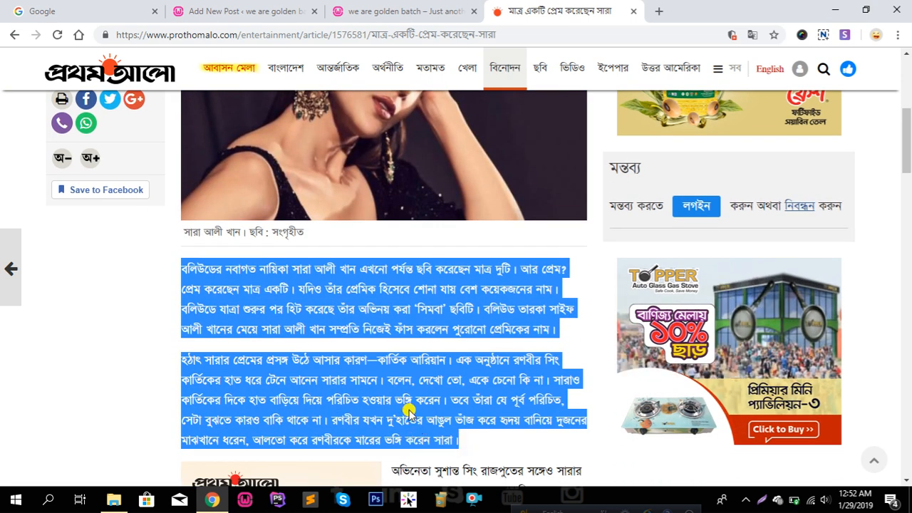
{"action": "right_click", "coordinate": [446, 320]}
{"action": "left_click", "coordinate": [443, 330]}
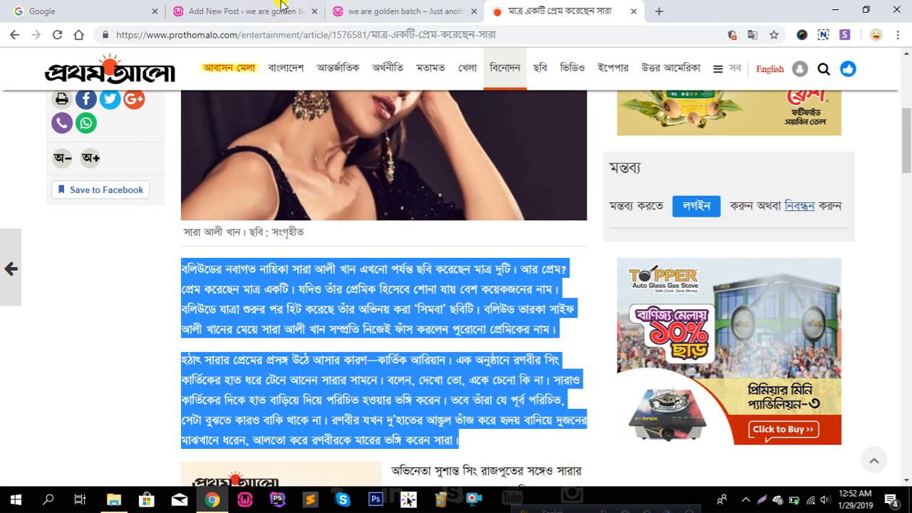
{"action": "left_click", "coordinate": [246, 11]}
{"action": "left_click", "coordinate": [350, 220]}
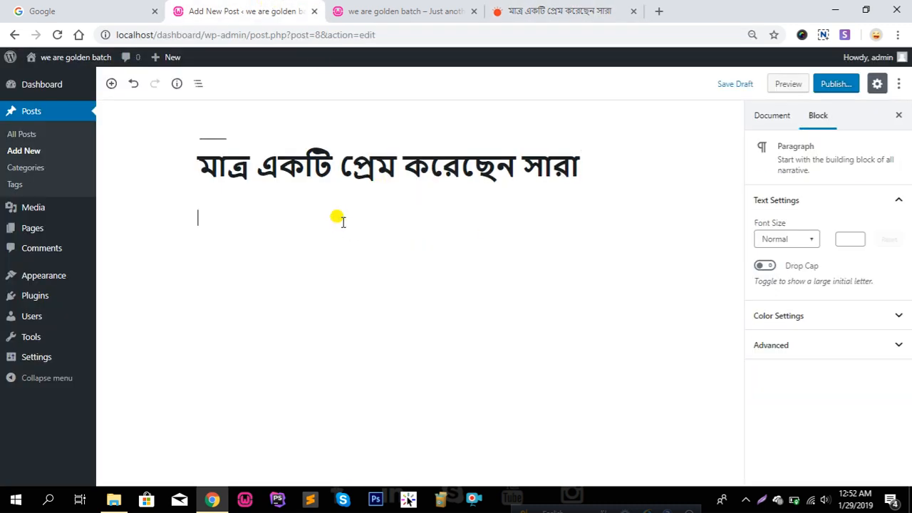
Paste the two copied Bengali paragraphs into the post body
{"action": "key", "text": "ctrl+v"}
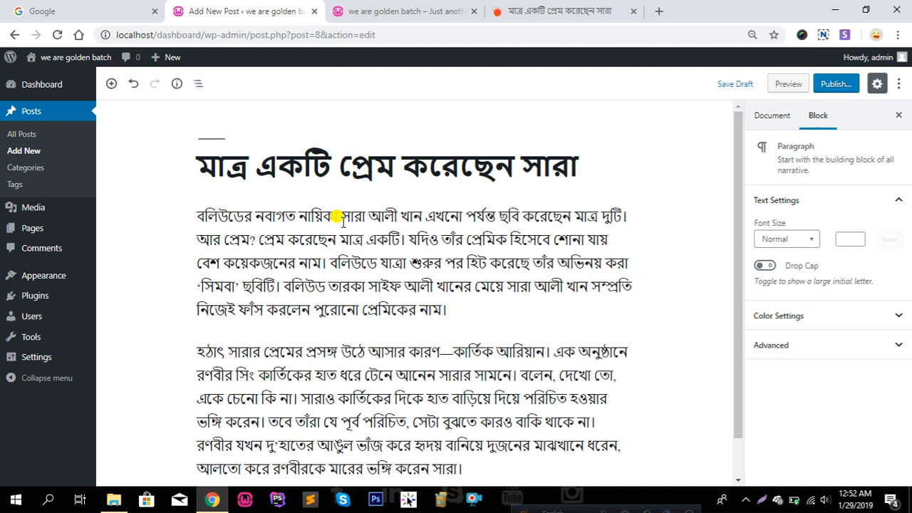
{"action": "scroll", "coordinate": [712, 296], "scroll_direction": "down", "scroll_amount": 1}
{"action": "left_click", "coordinate": [772, 115]}
{"action": "scroll", "coordinate": [871, 320], "scroll_direction": "down", "scroll_amount": 5}
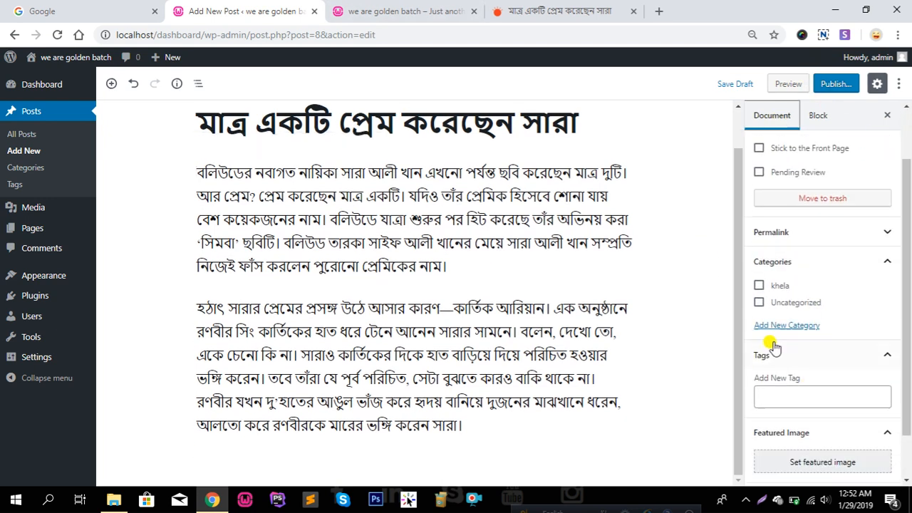
Create and assign a new binodon category, then begin adding the shara tag
{"action": "left_click", "coordinate": [783, 326]}
{"action": "left_click", "coordinate": [814, 362]}
{"action": "type", "text": "bin"}
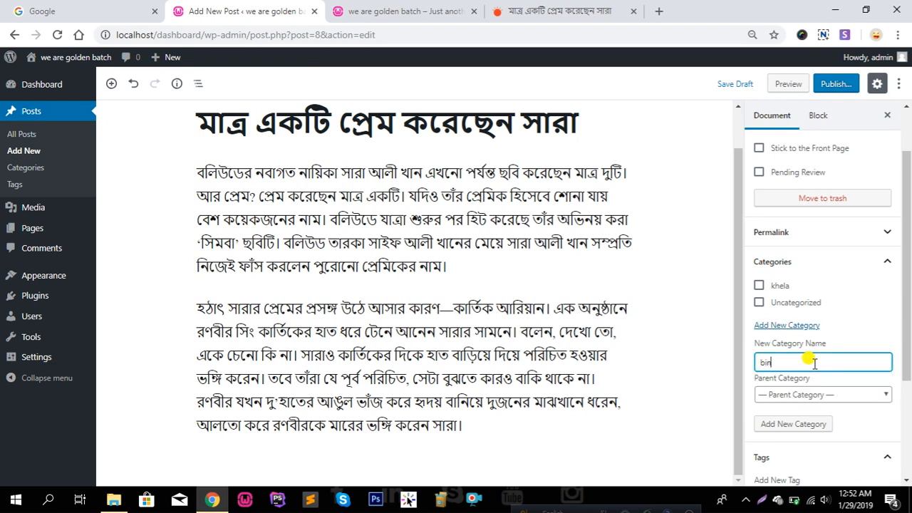
{"action": "type", "text": "odon"}
{"action": "key", "text": "Return"}
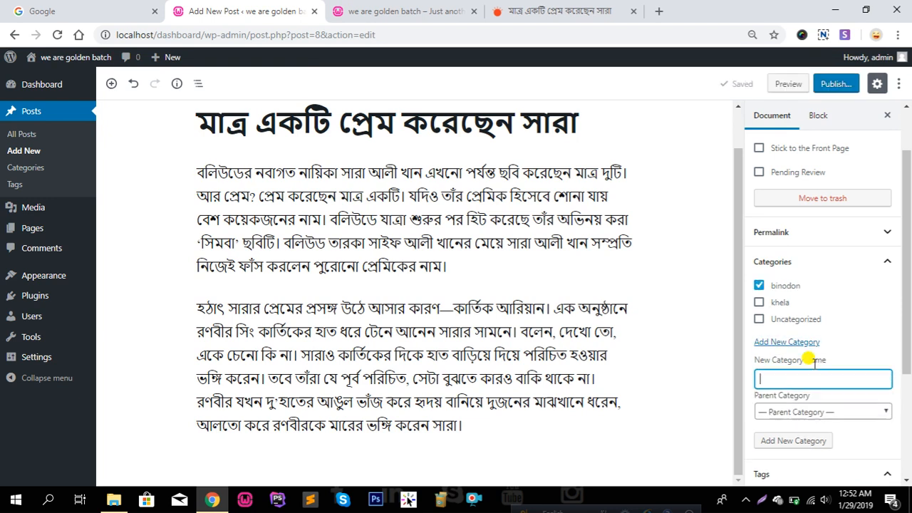
{"action": "scroll", "coordinate": [804, 368], "scroll_direction": "down", "scroll_amount": 2}
{"action": "left_click", "coordinate": [795, 338]}
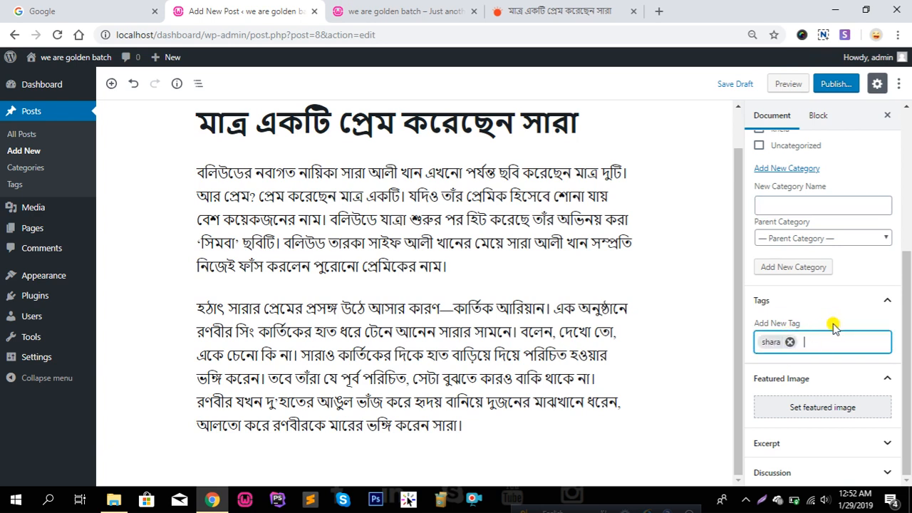
Save the Prothom Alo entertainment article photo to the computer
{"action": "left_click", "coordinate": [822, 410]}
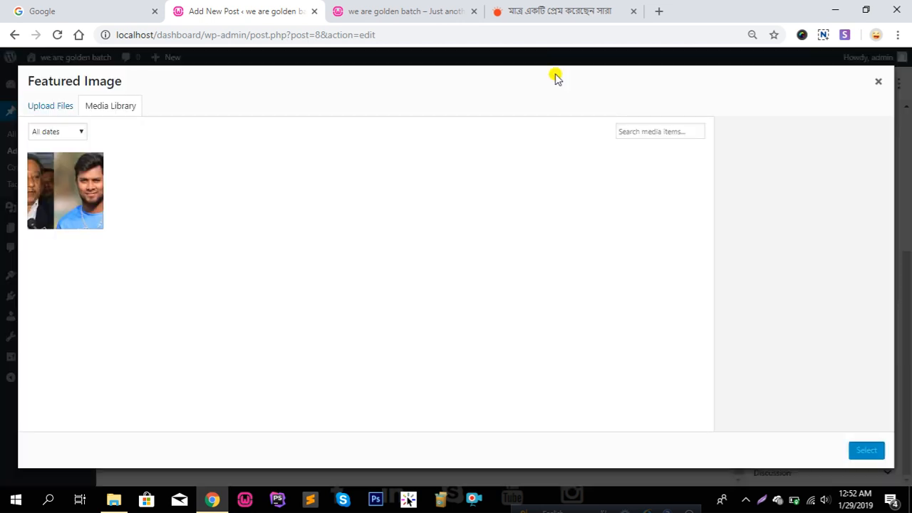
{"action": "left_click", "coordinate": [548, 8]}
{"action": "scroll", "coordinate": [401, 228], "scroll_direction": "up", "scroll_amount": 2}
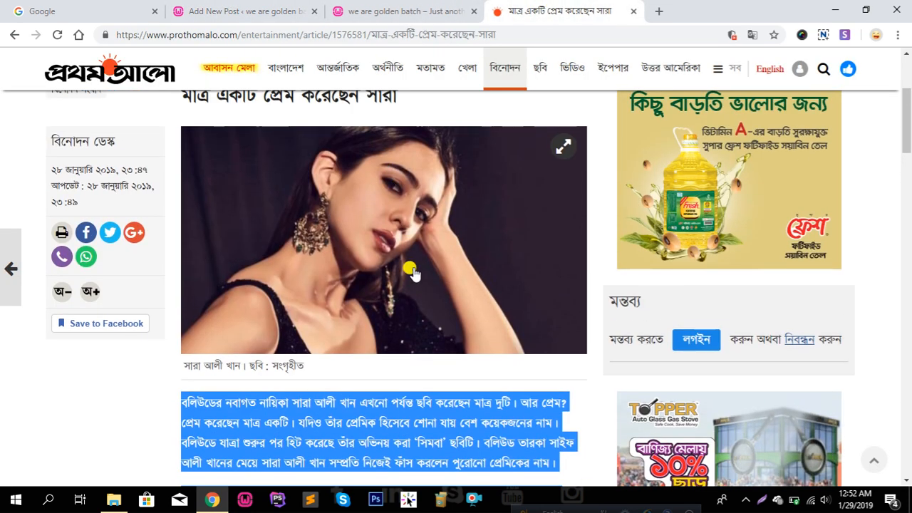
{"action": "right_click", "coordinate": [403, 231]}
{"action": "left_click", "coordinate": [460, 255]}
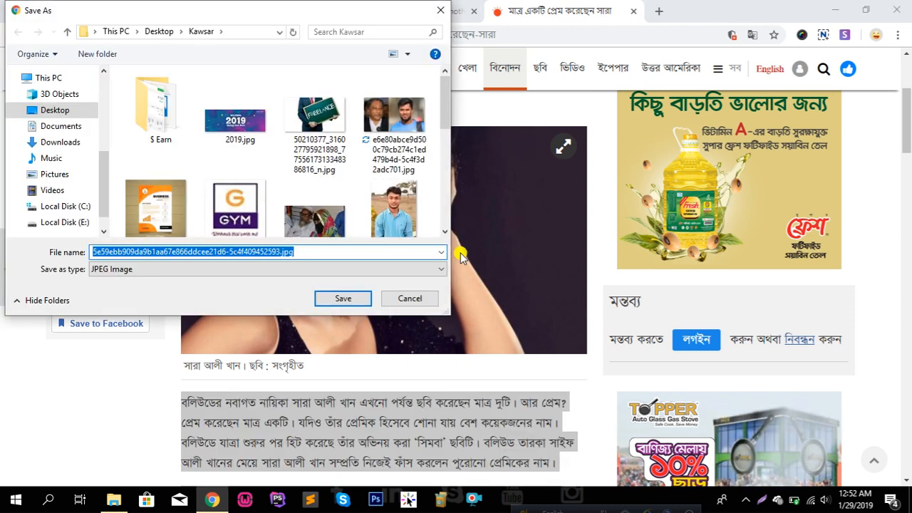
{"action": "key", "text": "Return"}
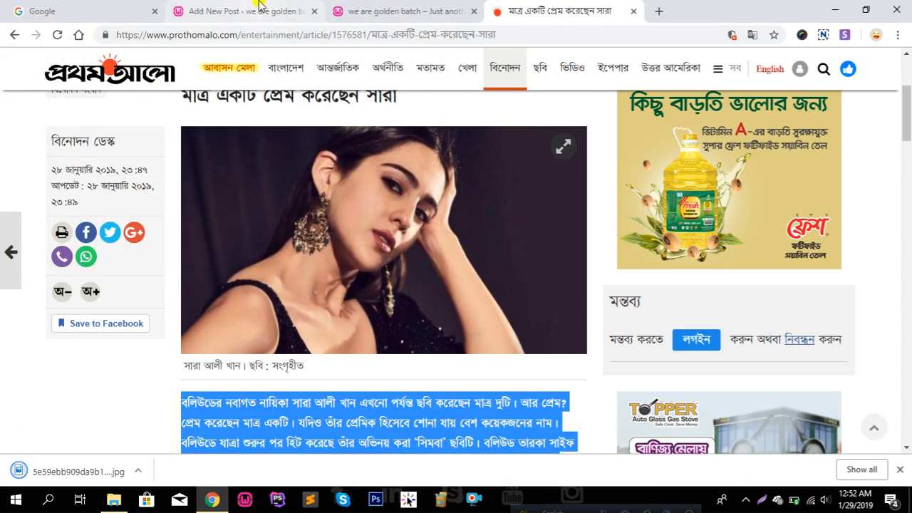
Upload the downloaded photo, set it as featured image, and publish the Sara post
{"action": "left_click", "coordinate": [259, 14]}
{"action": "left_click_drag", "start_coordinate": [47, 484], "coordinate": [249, 265]}
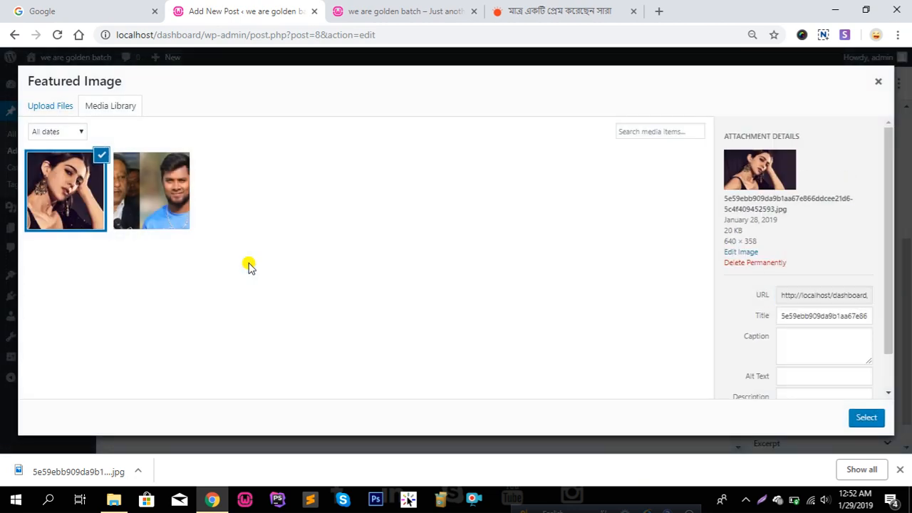
{"action": "left_click", "coordinate": [867, 419]}
{"action": "scroll", "coordinate": [819, 321], "scroll_direction": "down", "scroll_amount": 2}
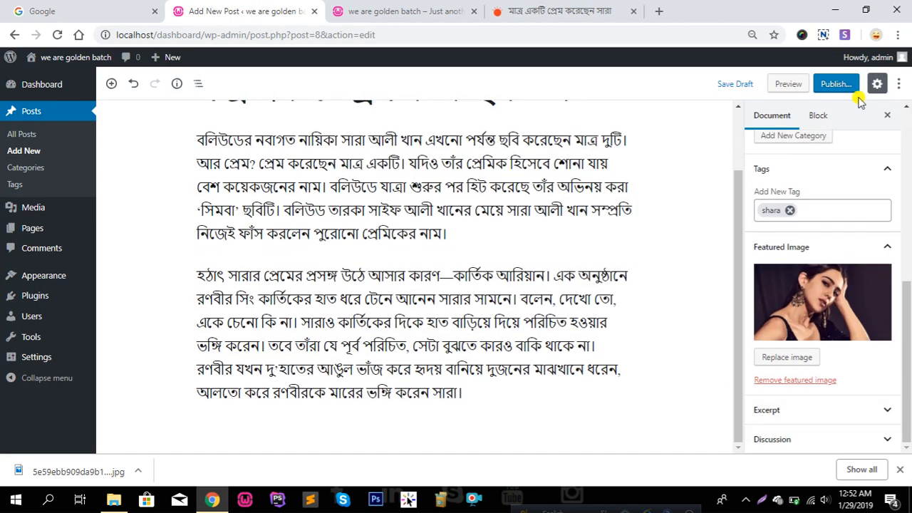
{"action": "left_click", "coordinate": [837, 84]}
{"action": "left_click", "coordinate": [839, 84]}
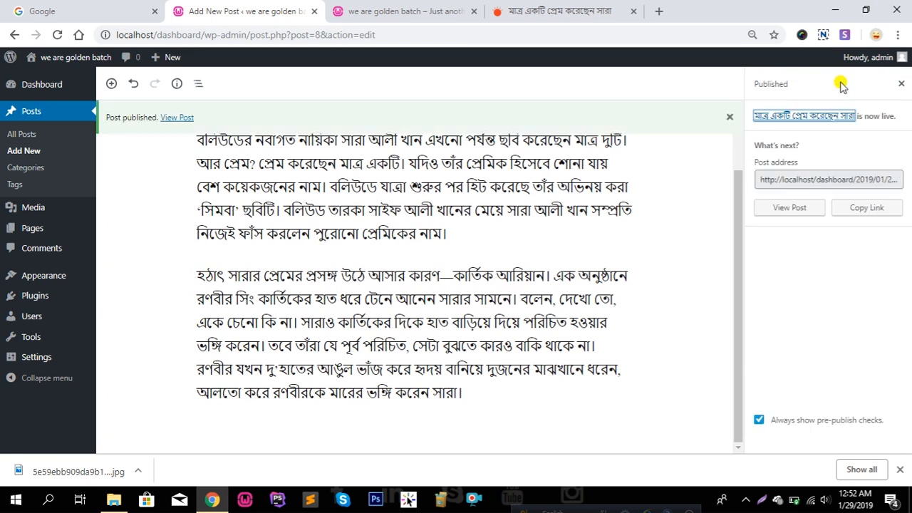
{"action": "left_click", "coordinate": [402, 9]}
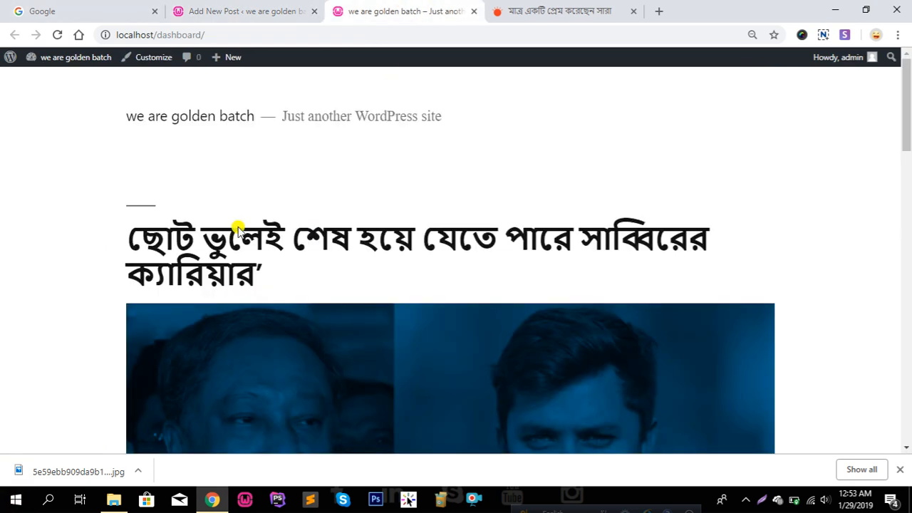
{"action": "right_click", "coordinate": [264, 126]}
{"action": "left_click", "coordinate": [318, 166]}
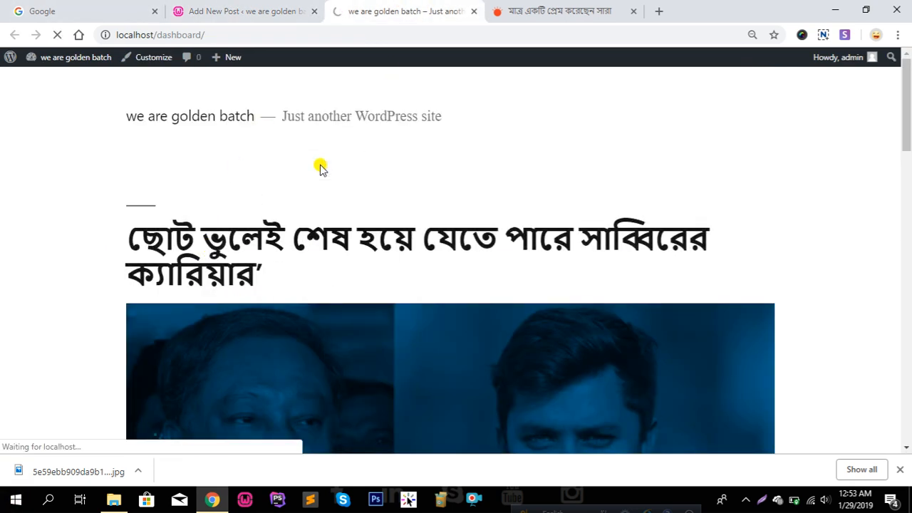
{"action": "scroll", "coordinate": [324, 191], "scroll_direction": "down", "scroll_amount": 8}
{"action": "scroll", "coordinate": [330, 200], "scroll_direction": "up", "scroll_amount": 5}
{"action": "scroll", "coordinate": [329, 200], "scroll_direction": "up", "scroll_amount": 4}
{"action": "scroll", "coordinate": [332, 197], "scroll_direction": "down", "scroll_amount": 5}
{"action": "scroll", "coordinate": [216, 188], "scroll_direction": "up", "scroll_amount": 5}
{"action": "scroll", "coordinate": [545, 298], "scroll_direction": "down", "scroll_amount": 5}
{"action": "scroll", "coordinate": [545, 297], "scroll_direction": "down", "scroll_amount": 12}
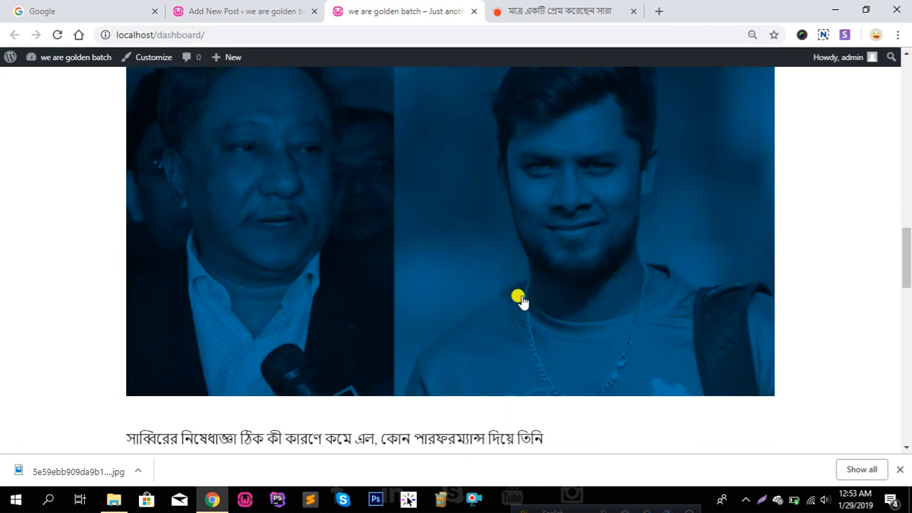
{"action": "scroll", "coordinate": [519, 299], "scroll_direction": "down", "scroll_amount": 5}
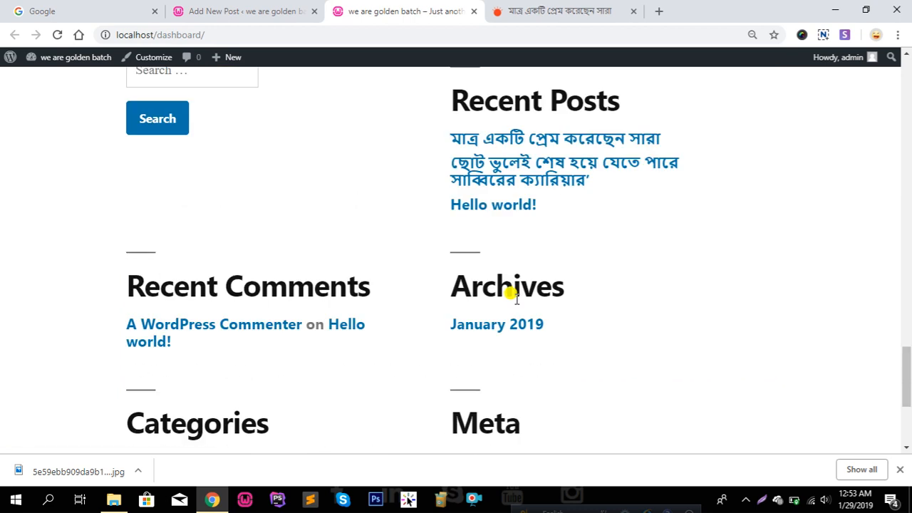
{"action": "scroll", "coordinate": [516, 298], "scroll_direction": "down", "scroll_amount": 4}
{"action": "scroll", "coordinate": [545, 311], "scroll_direction": "up", "scroll_amount": 10}
{"action": "scroll", "coordinate": [548, 321], "scroll_direction": "up", "scroll_amount": 10}
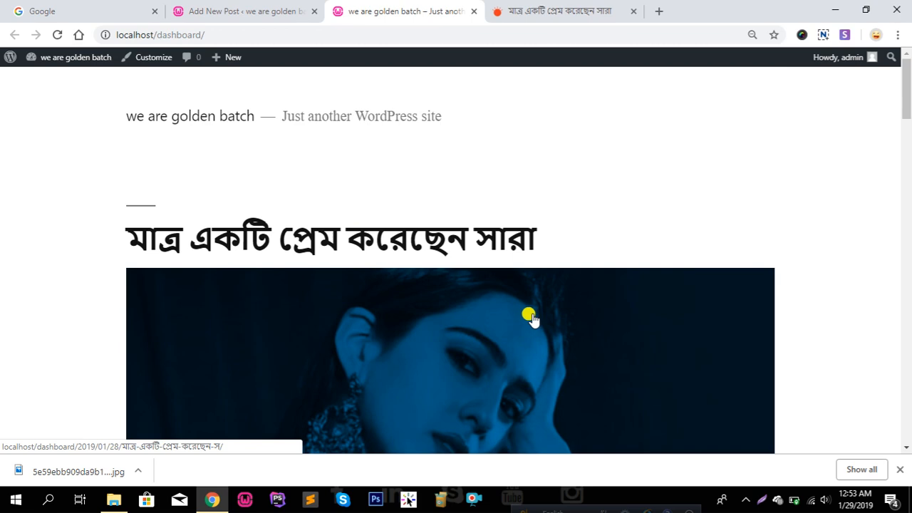
{"action": "scroll", "coordinate": [530, 316], "scroll_direction": "down", "scroll_amount": 10}
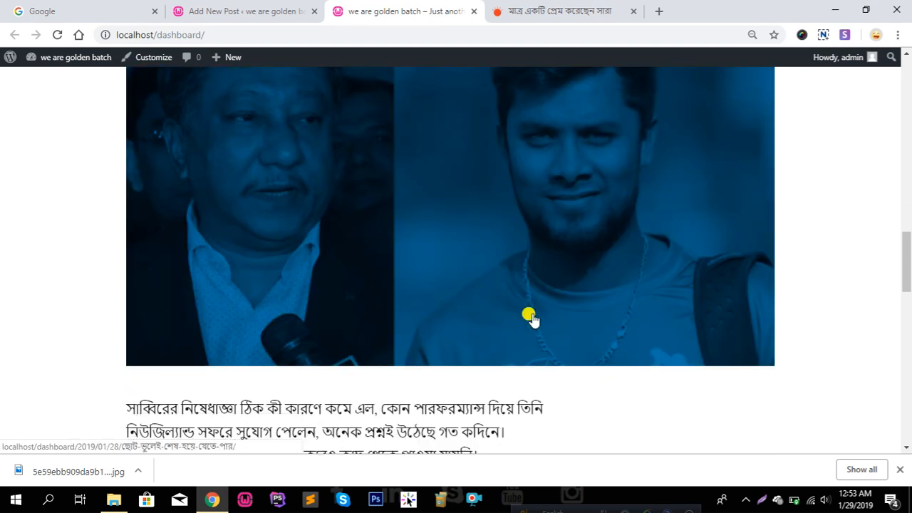
{"action": "scroll", "coordinate": [530, 317], "scroll_direction": "up", "scroll_amount": 10}
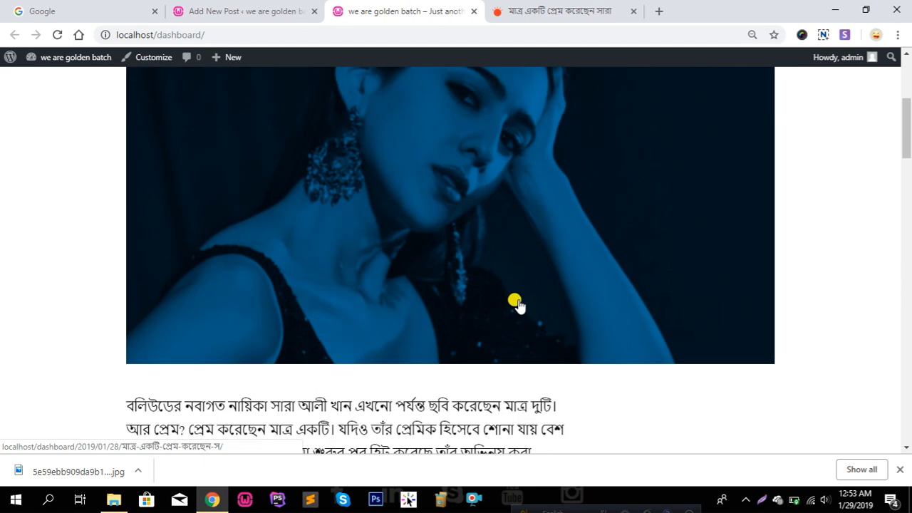
{"action": "left_click", "coordinate": [242, 7]}
{"action": "scroll", "coordinate": [288, 163], "scroll_direction": "up", "scroll_amount": 2}
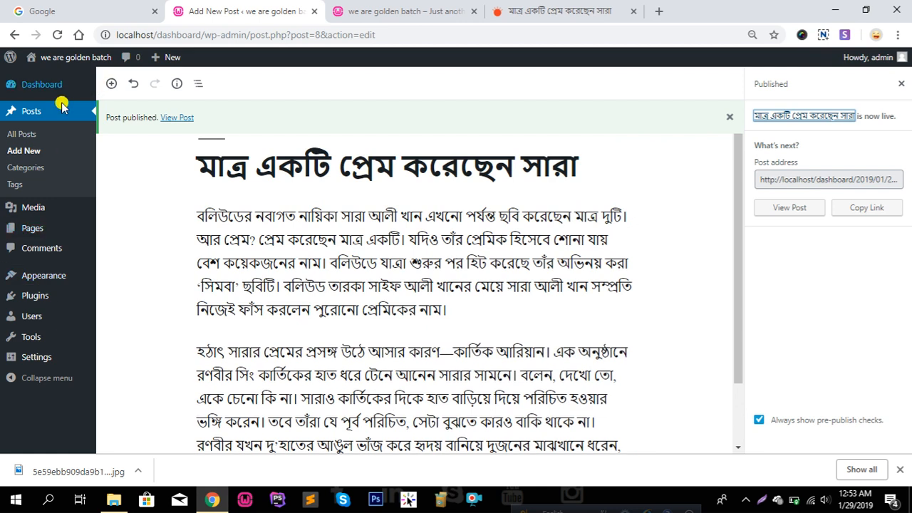
Browse All Posts and Add New, then open the Categories page listing binodon, khela and Uncategorized
{"action": "left_click", "coordinate": [15, 139]}
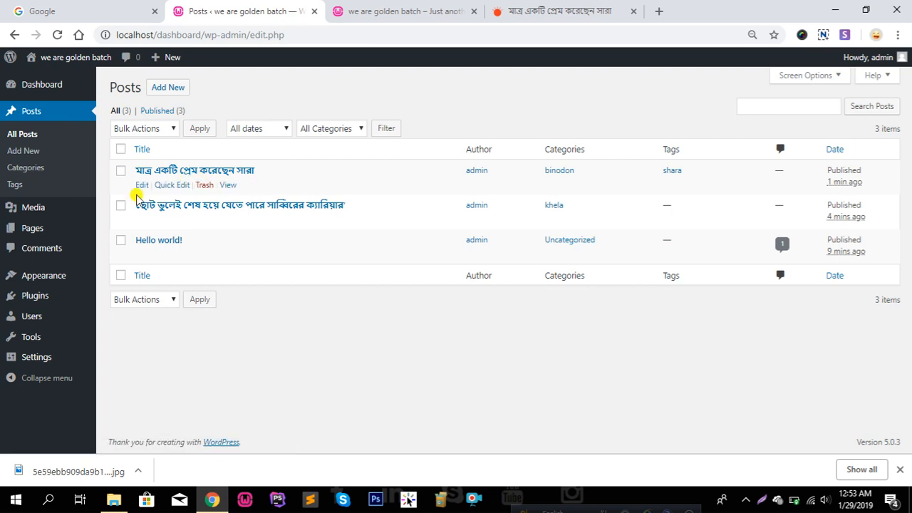
{"action": "left_click", "coordinate": [28, 151]}
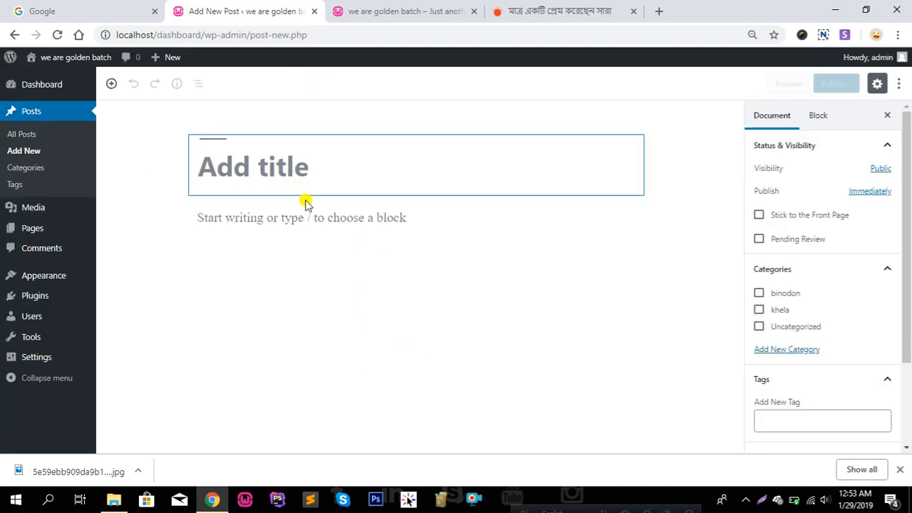
{"action": "left_click", "coordinate": [10, 171]}
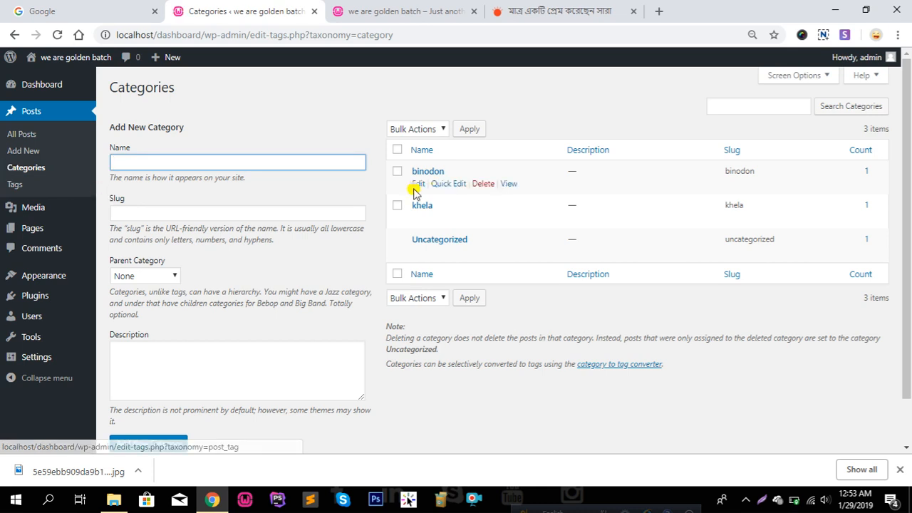
Open the Tags page showing the shara tag and focus the new-tag Description field
{"action": "scroll", "coordinate": [417, 295], "scroll_direction": "down", "scroll_amount": 2}
{"action": "scroll", "coordinate": [417, 294], "scroll_direction": "up", "scroll_amount": 2}
{"action": "left_click", "coordinate": [29, 184]}
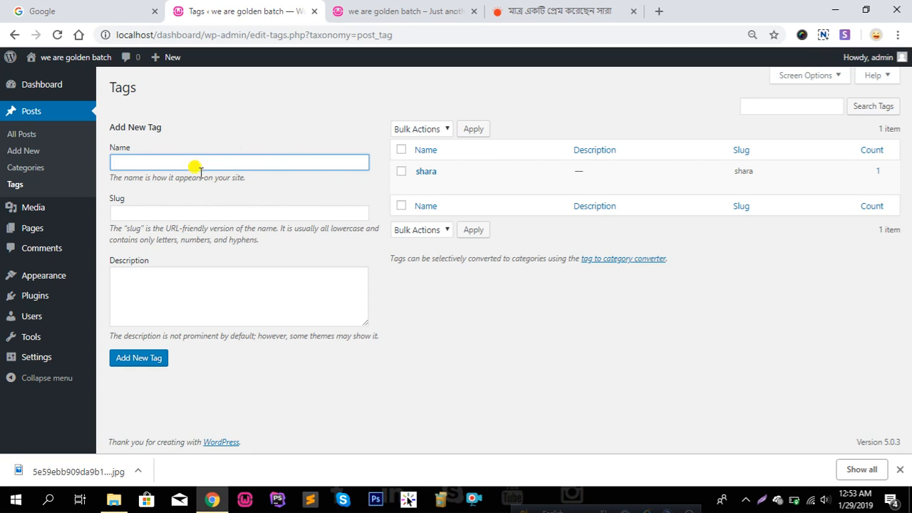
{"action": "left_click", "coordinate": [242, 289]}
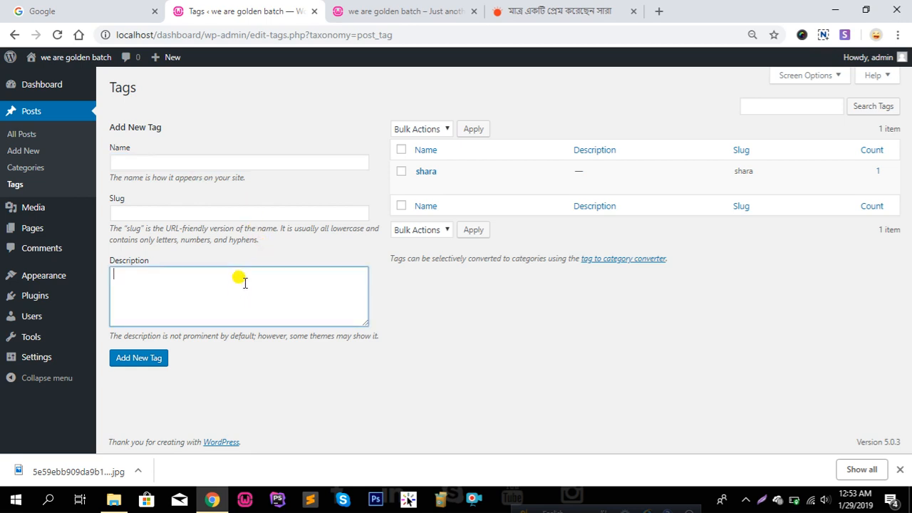